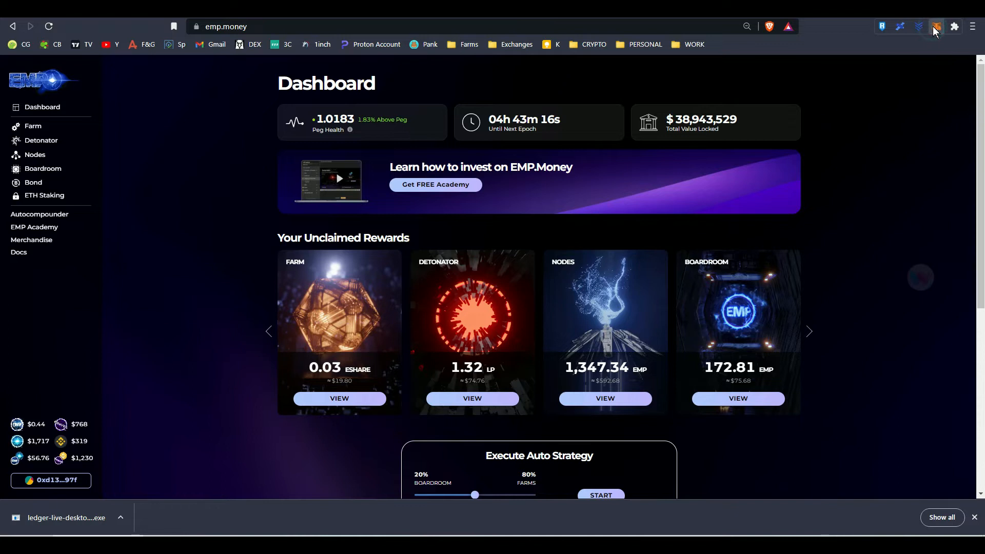
Check the MetaMask wallet's balance and view the Nodes page of emp.money before returning to the dashboard
click(934, 26)
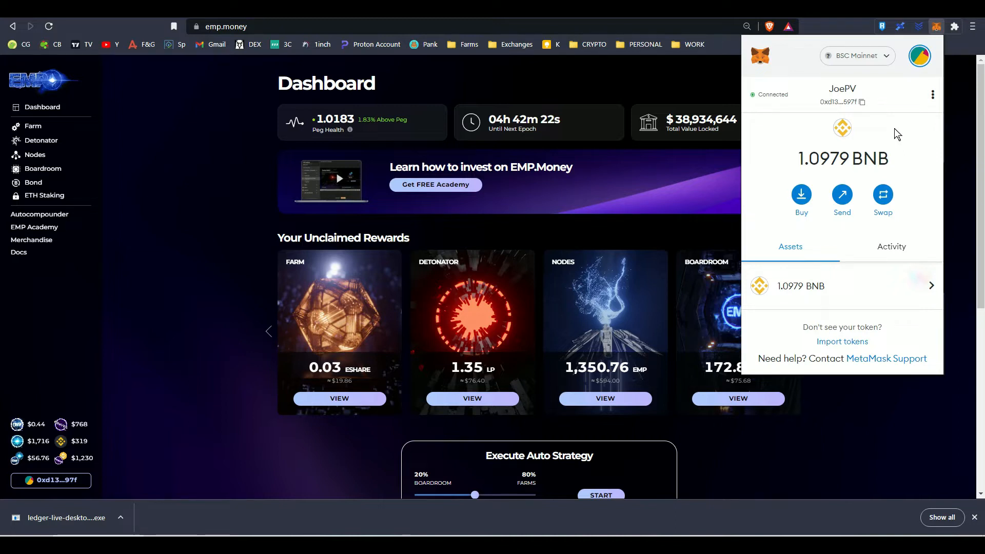
click(187, 294)
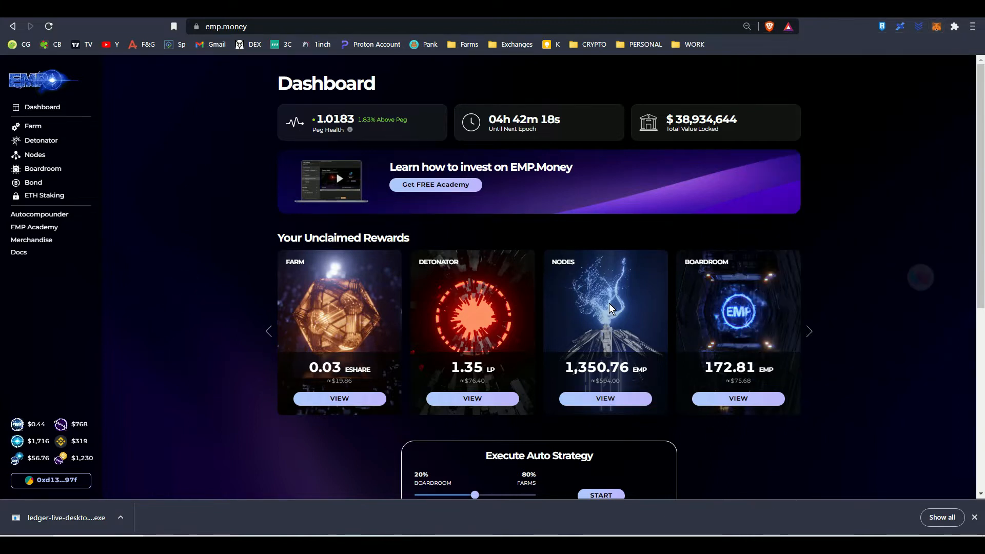
click(608, 396)
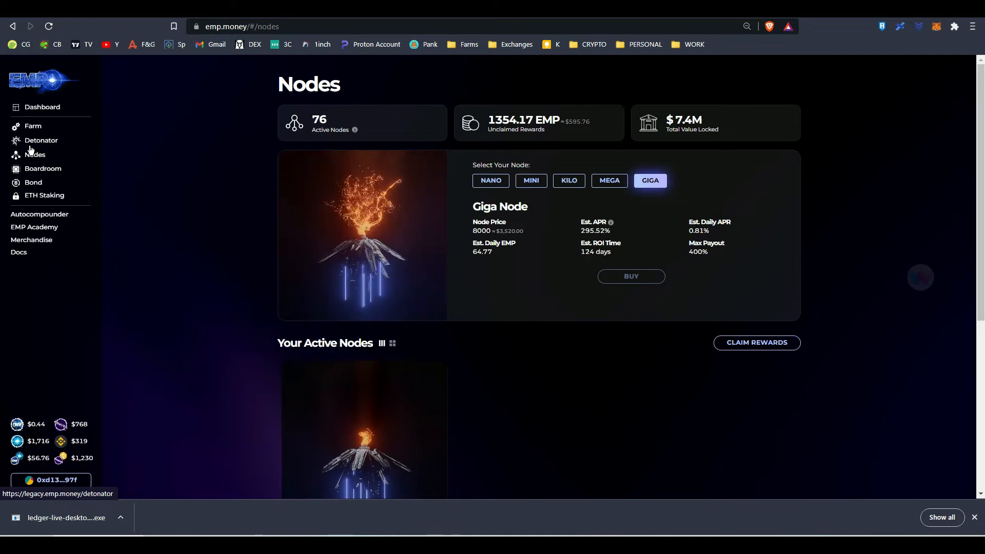
click(48, 102)
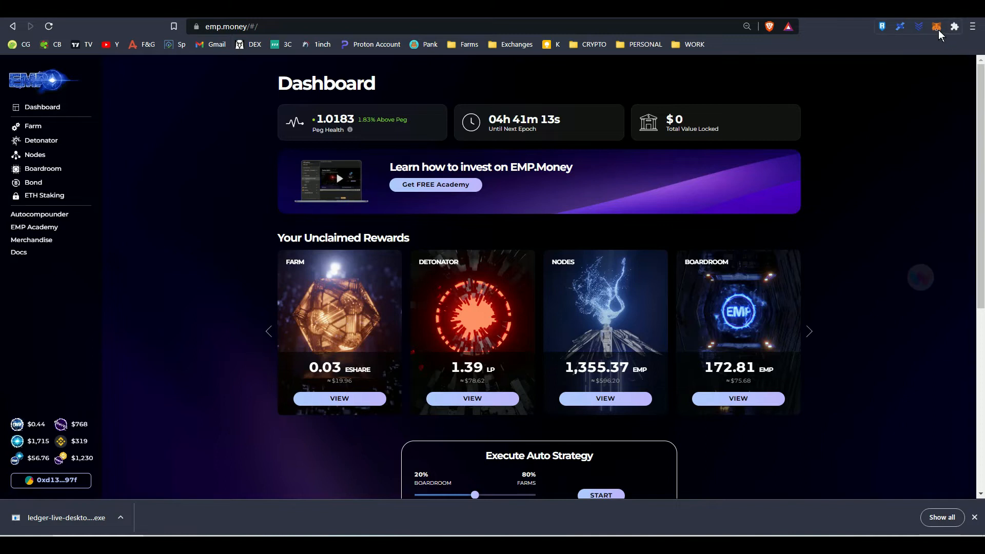
View the Secret Recovery Phrase page in MetaMask's Security & Privacy settings and leave it without revealing the phrase
click(937, 29)
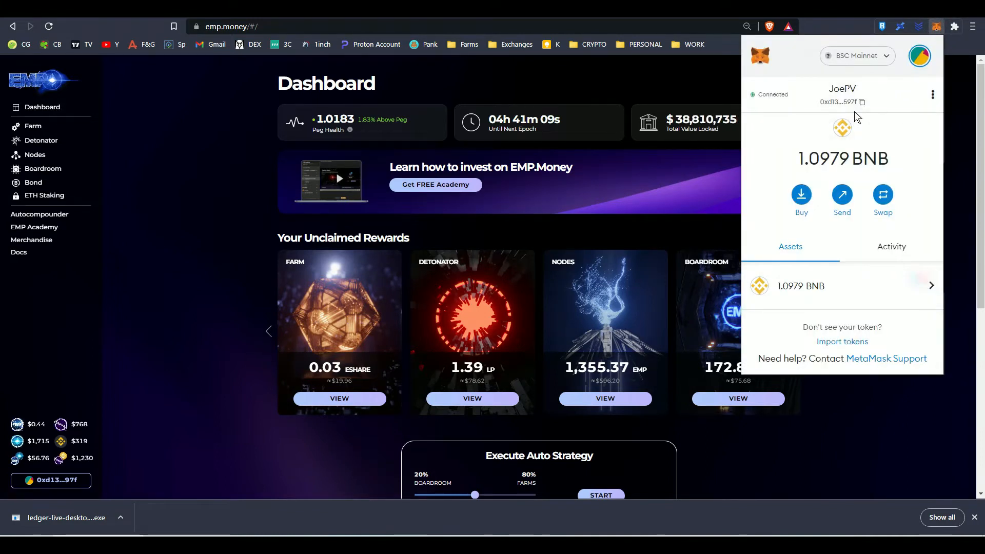
click(907, 62)
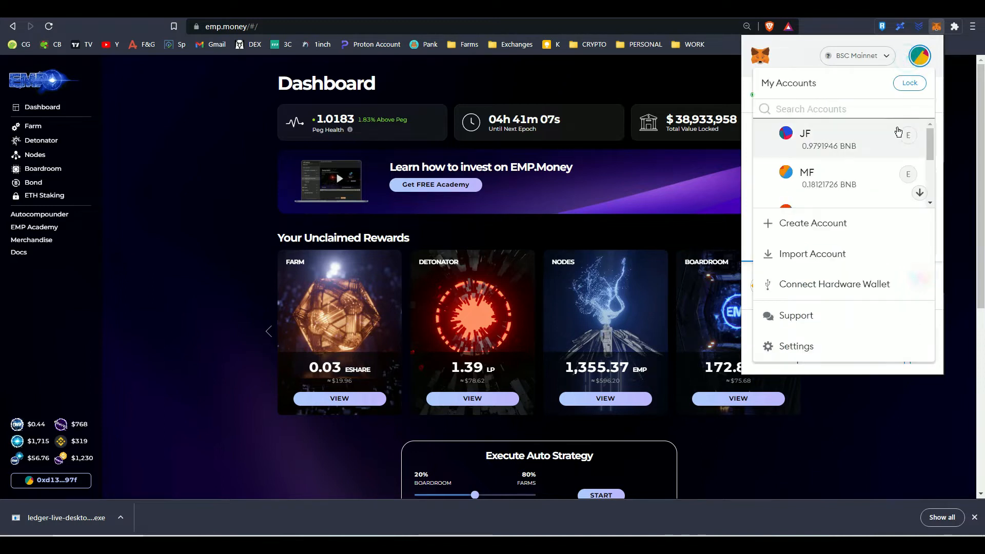
mouse_move(931, 152)
mouse_down()
mouse_move(928, 188)
mouse_move(929, 150)
mouse_up()
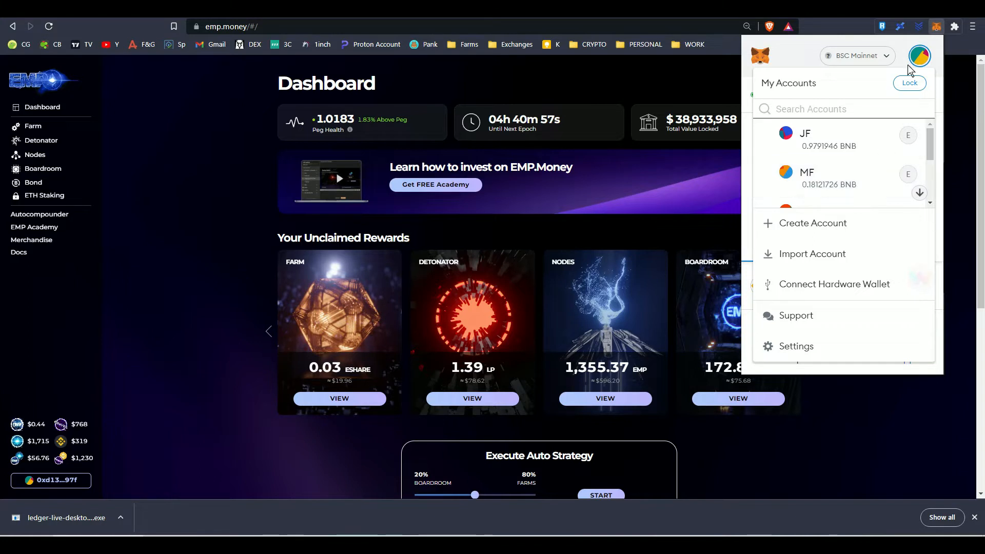
click(821, 346)
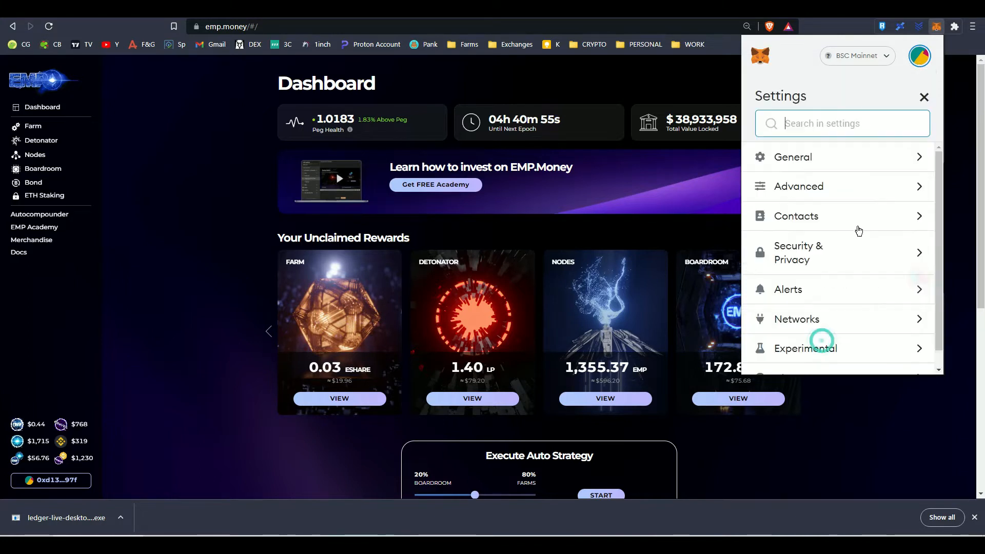
click(821, 260)
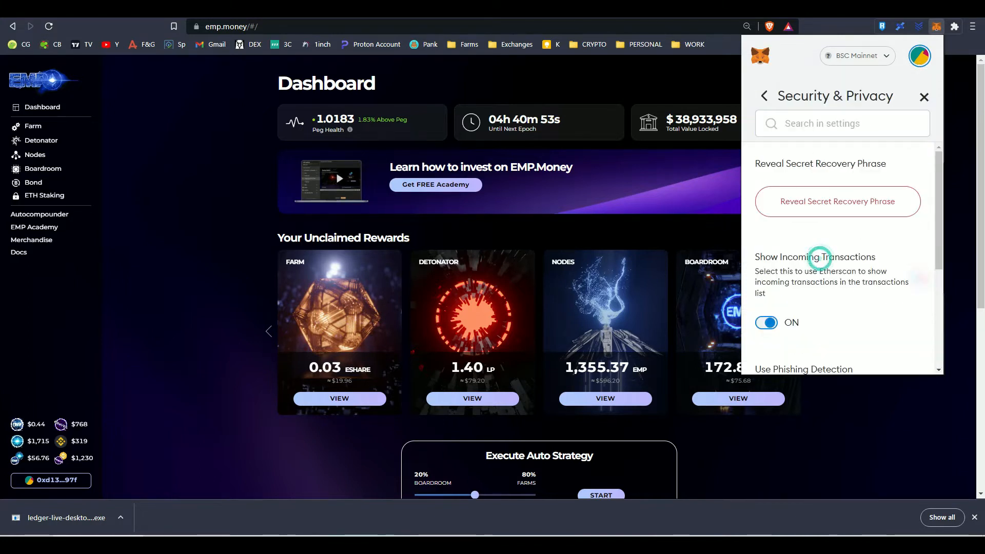
click(842, 205)
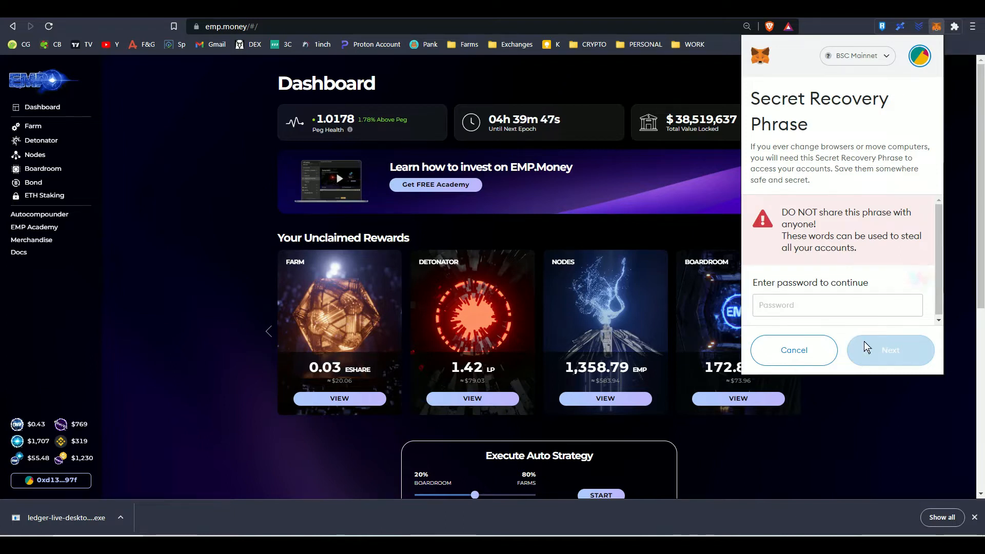
click(791, 353)
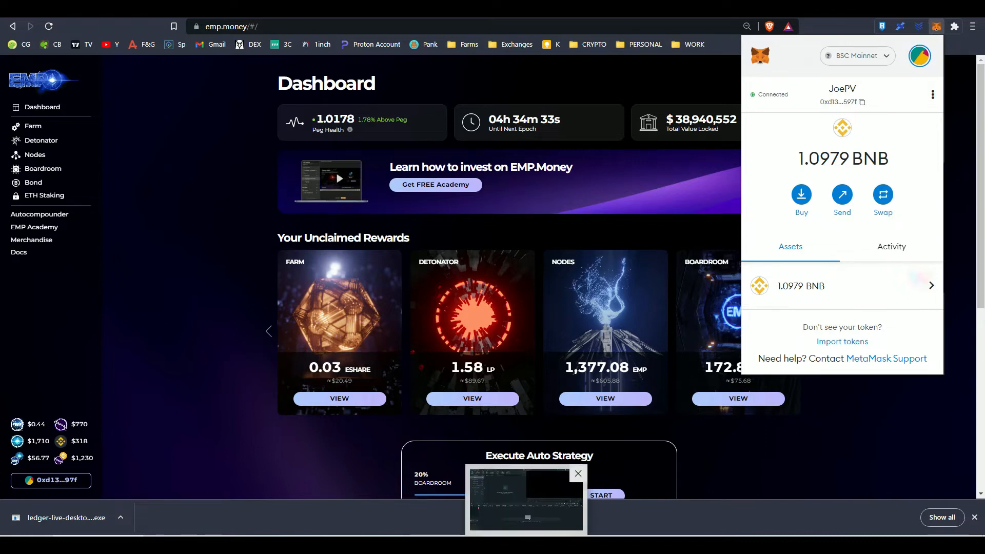
Download the Windows version of Ledger Live from ledger.com and save the installer in the Downloads folder
click(703, 535)
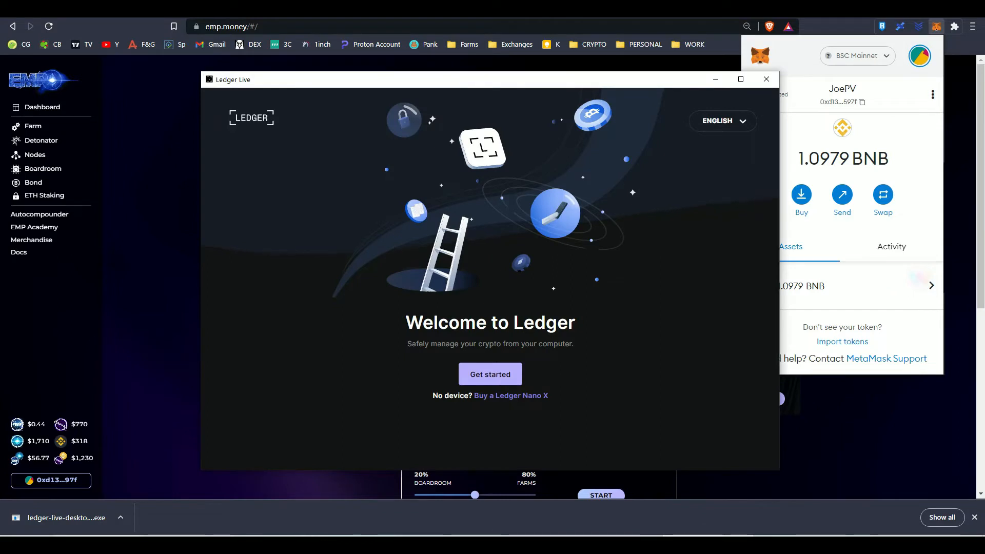
click(703, 535)
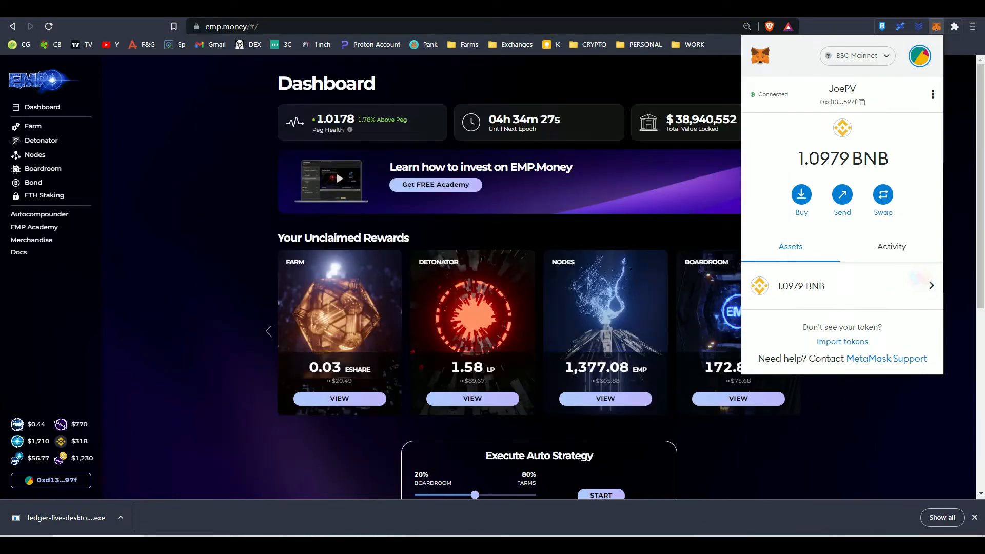
click(287, 10)
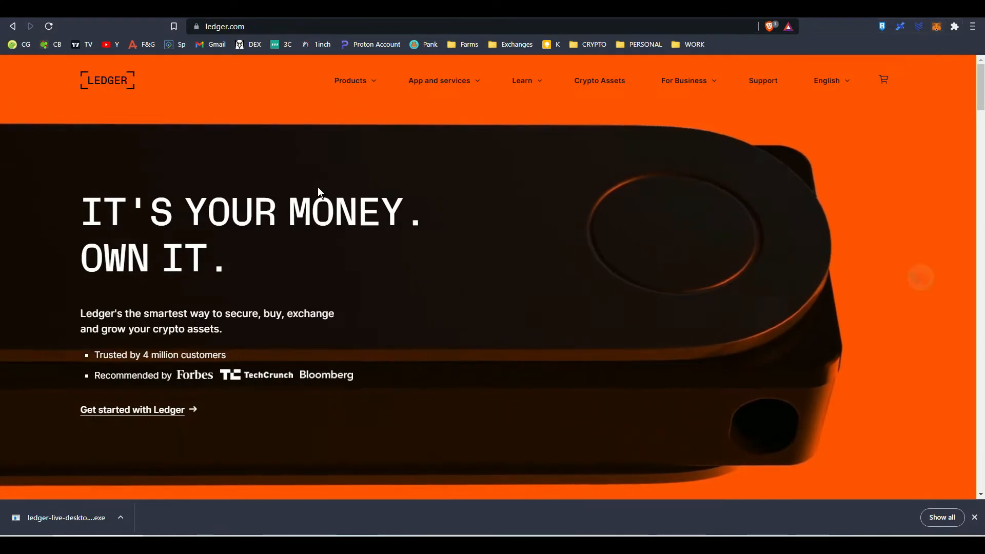
mouse_move(412, 93)
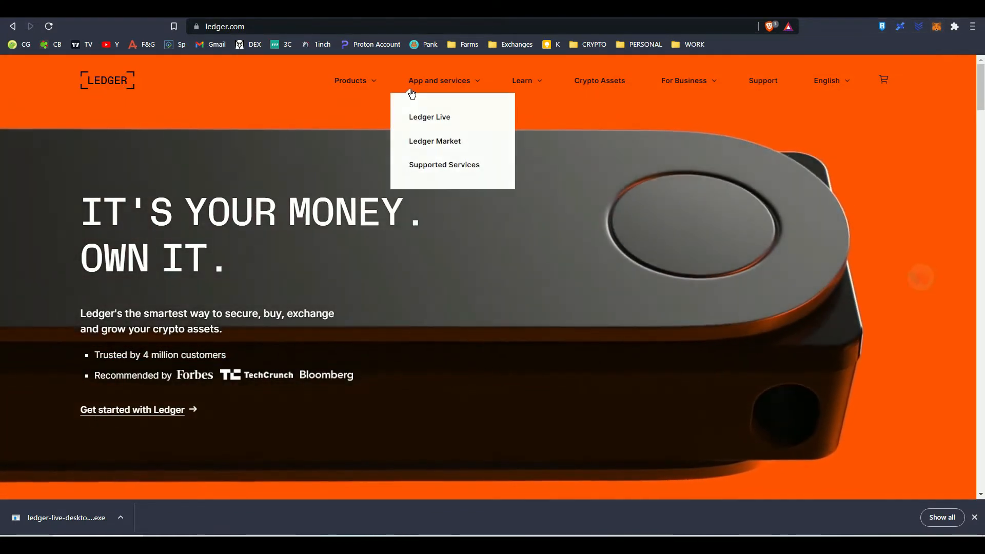
click(423, 118)
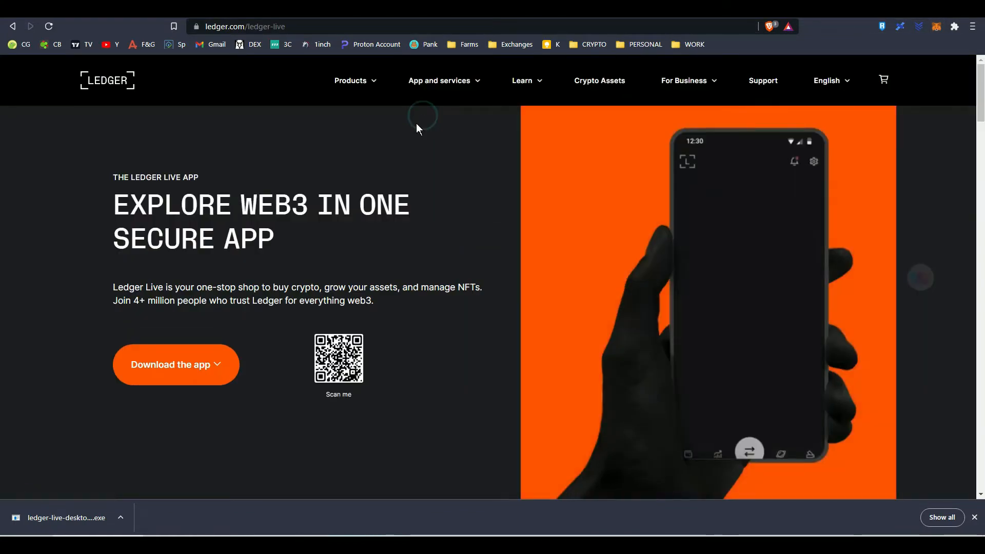
click(205, 362)
scroll(190, 387, down, 2)
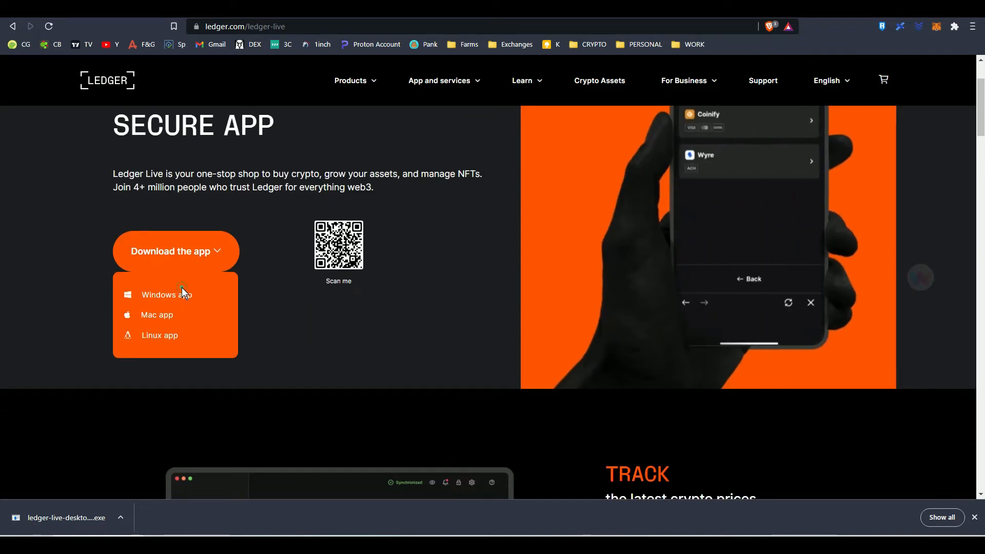
click(179, 293)
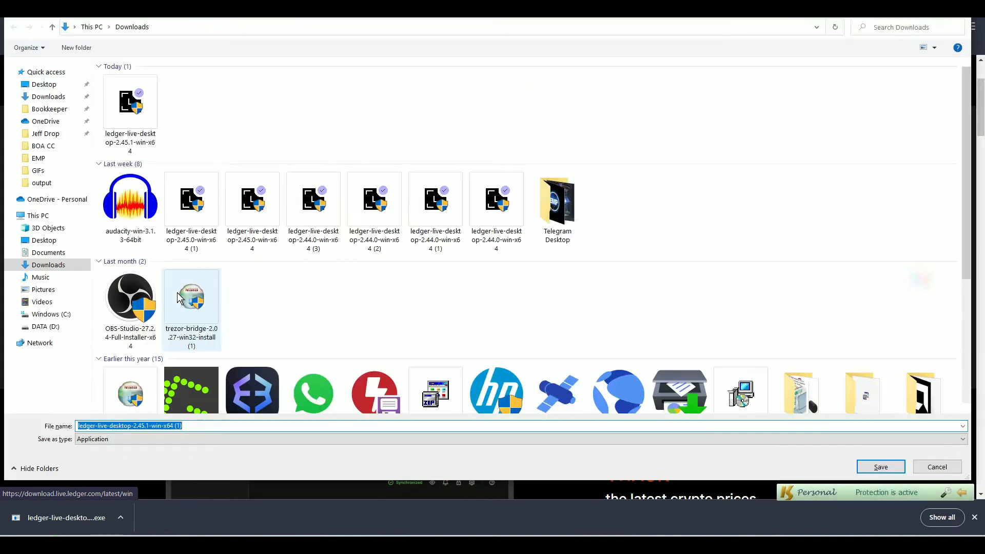
click(877, 466)
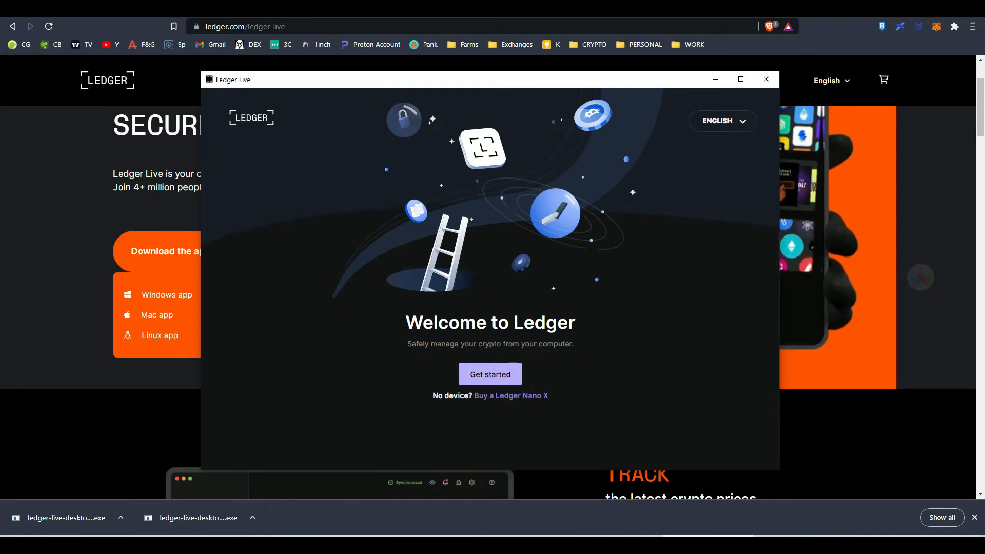
Begin the setup in Ledger Live and accept the Terms of service and Privacy policy to enter the app
click(479, 370)
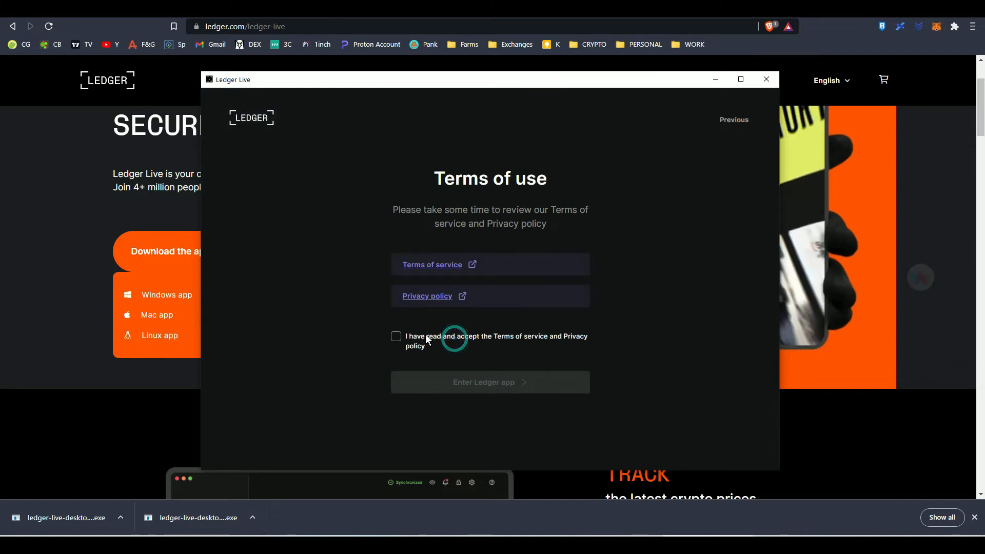
click(400, 336)
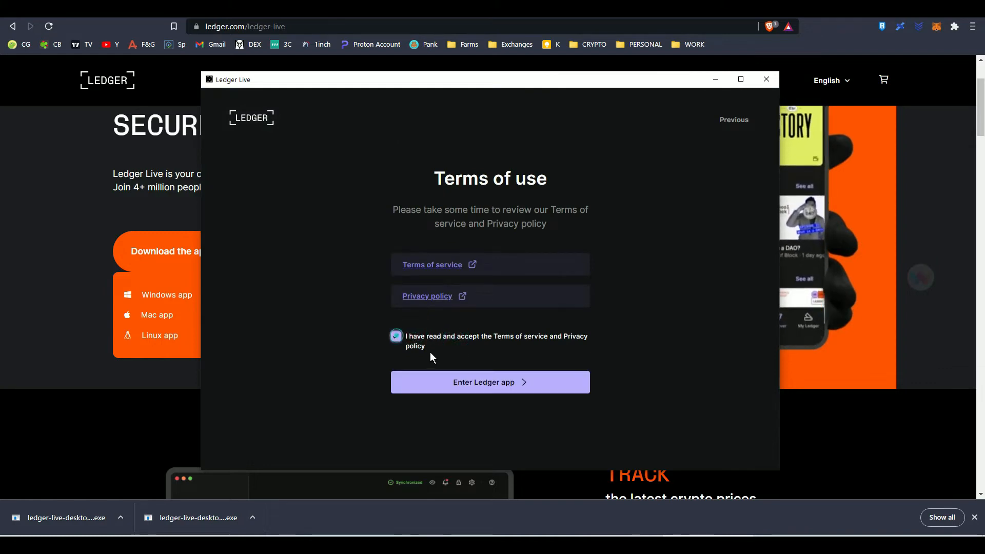
click(454, 384)
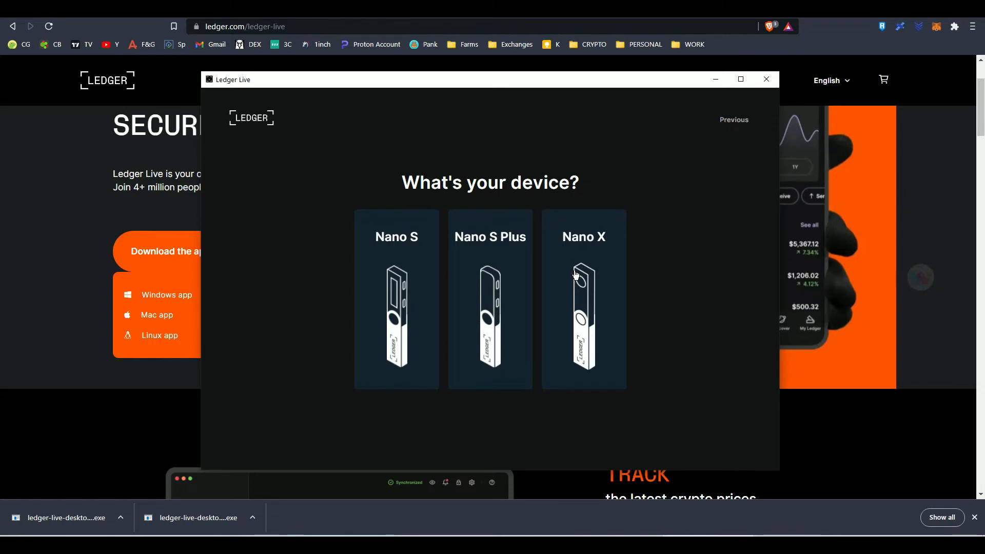
Choose Nano X as the device, connect it as already set up, and complete its genuine check
click(575, 275)
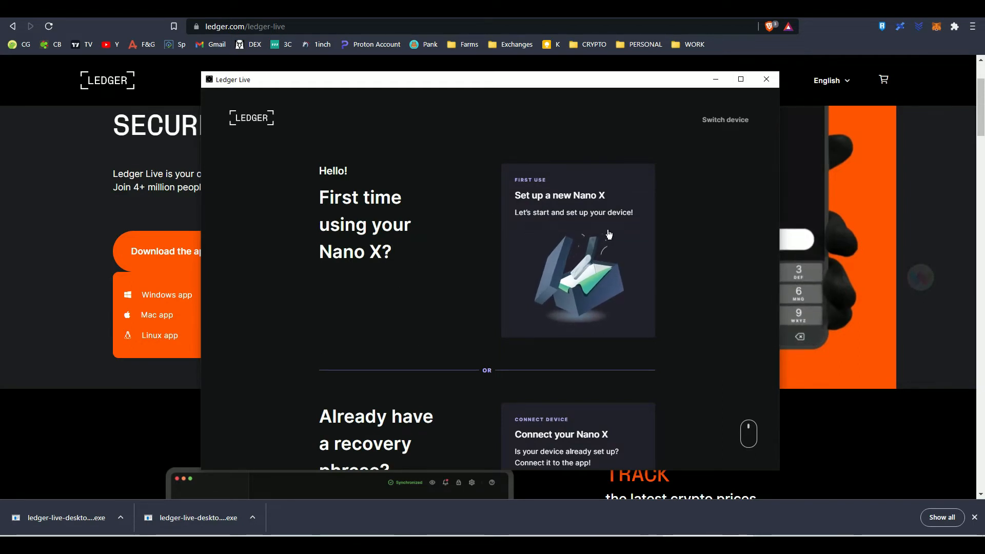
click(565, 435)
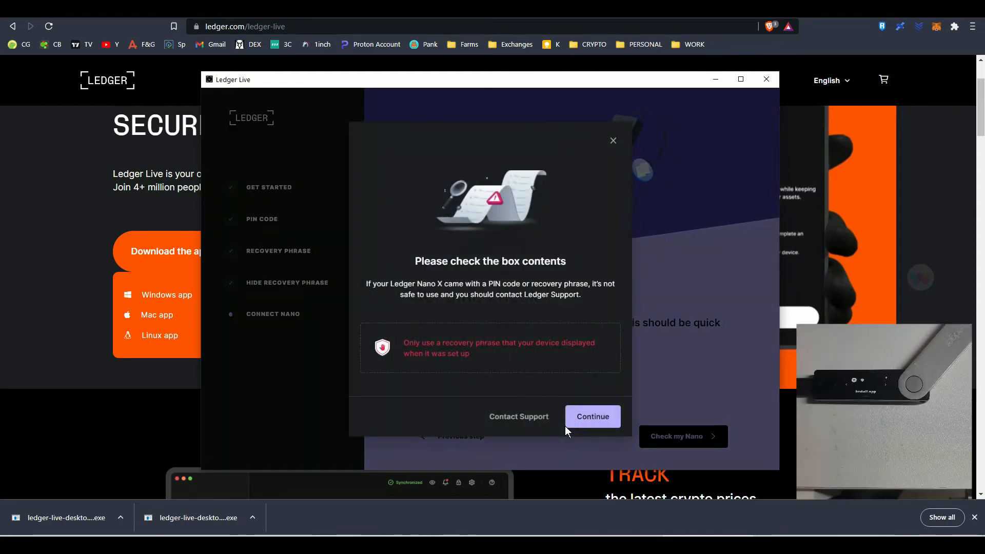
click(612, 418)
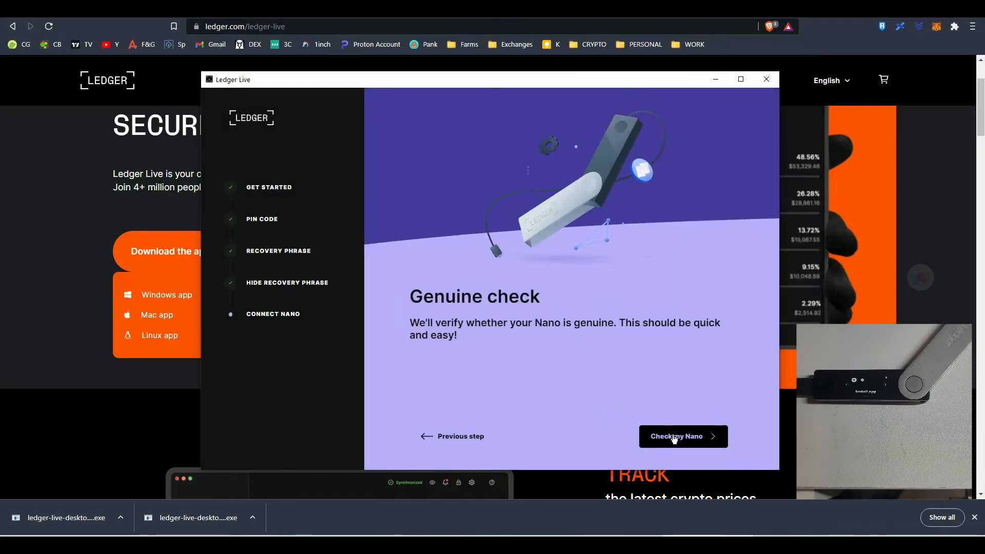
click(674, 438)
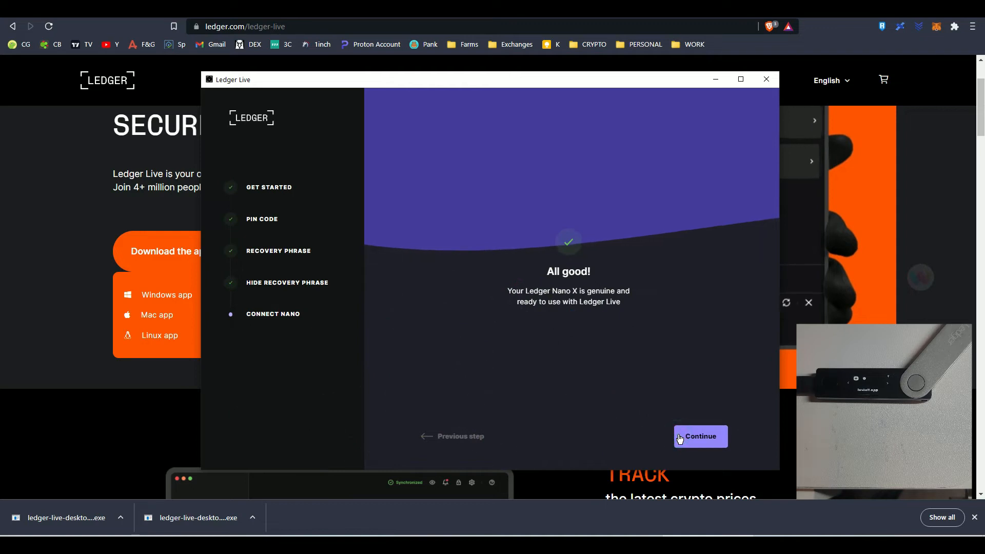
click(679, 437)
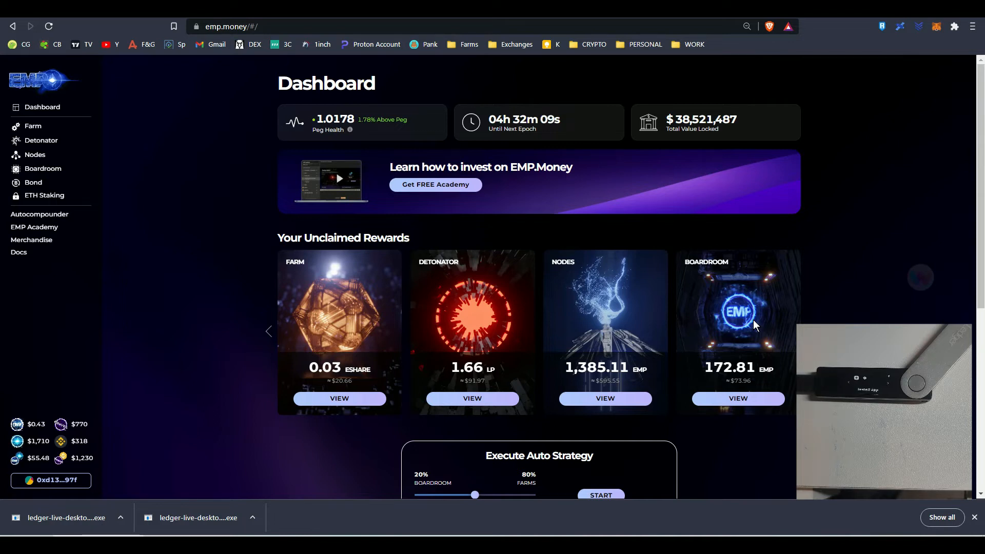
Switch back to Ledger Live and add all existing Ethereum (ETH) accounts found on the connected device
mouse_move(710, 536)
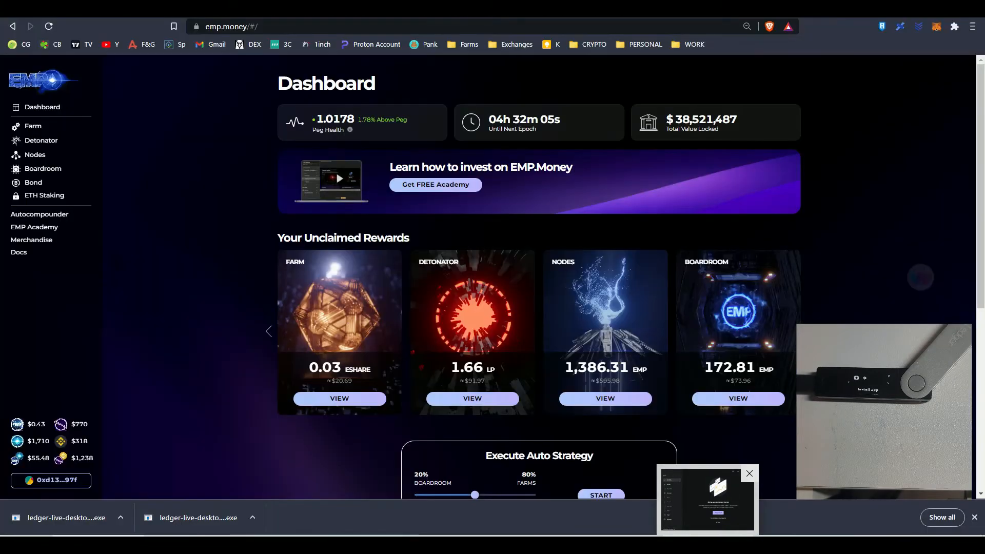
click(708, 500)
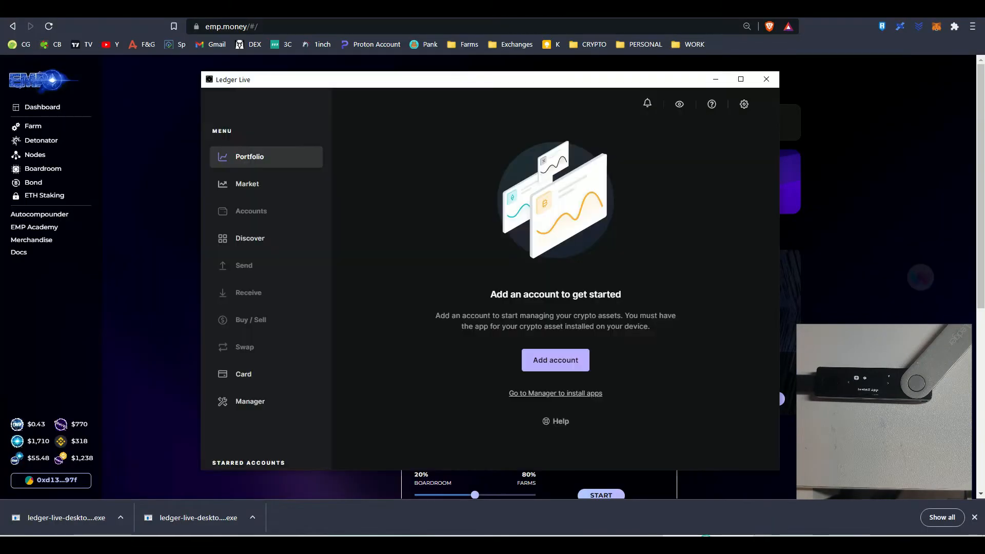
click(563, 369)
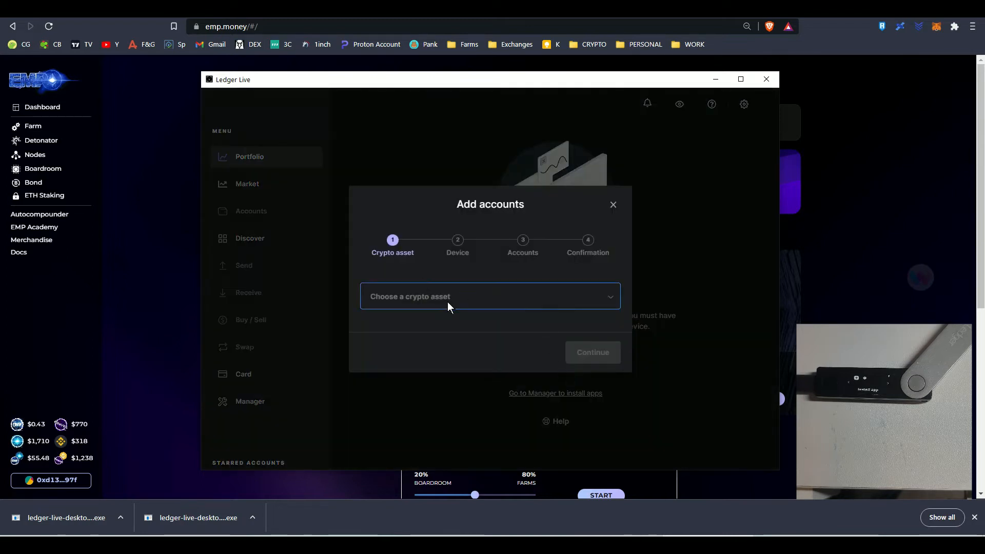
click(446, 300)
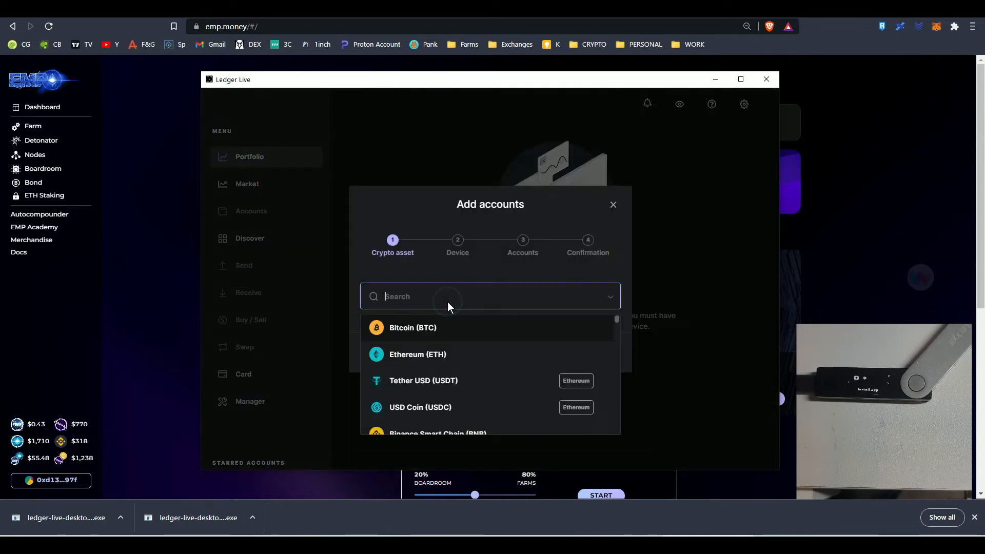
click(436, 354)
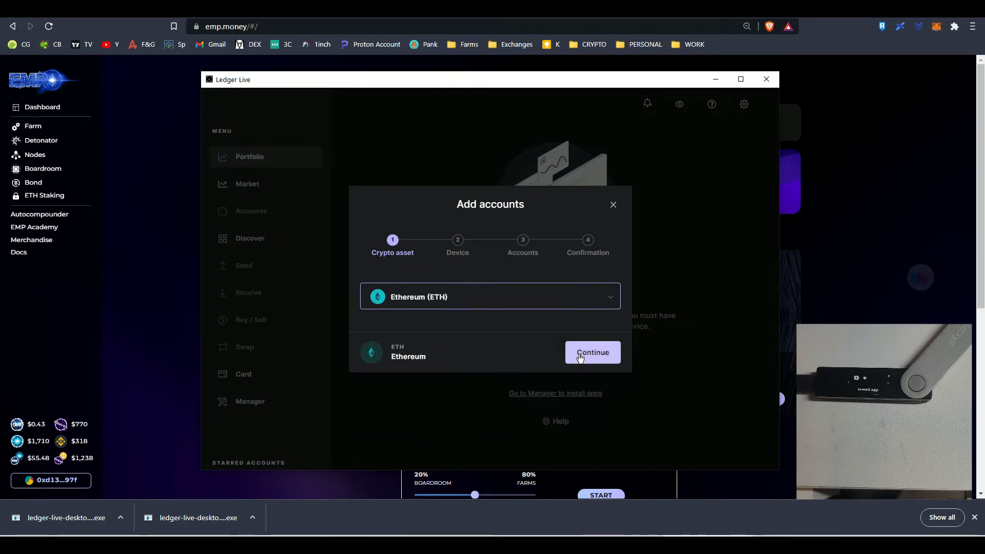
click(579, 353)
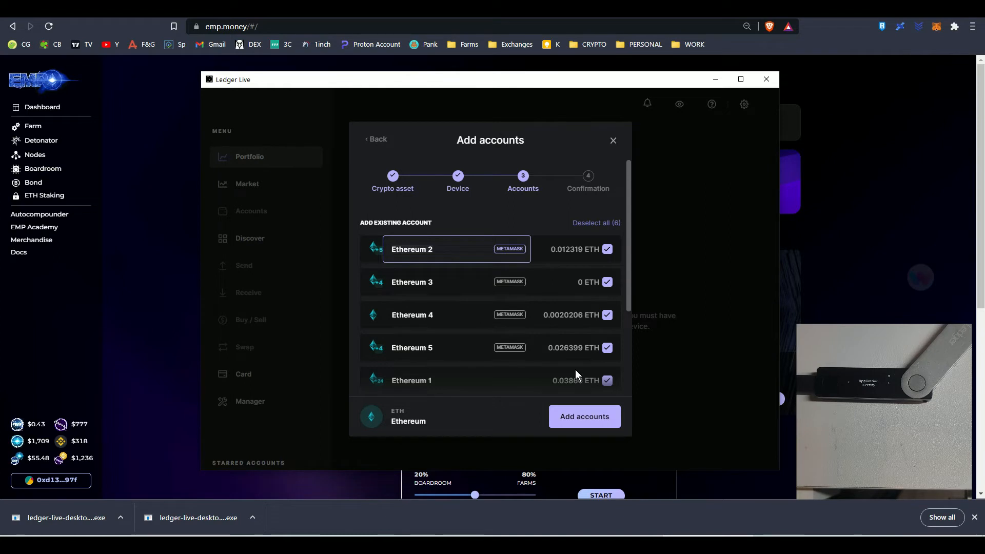
click(576, 430)
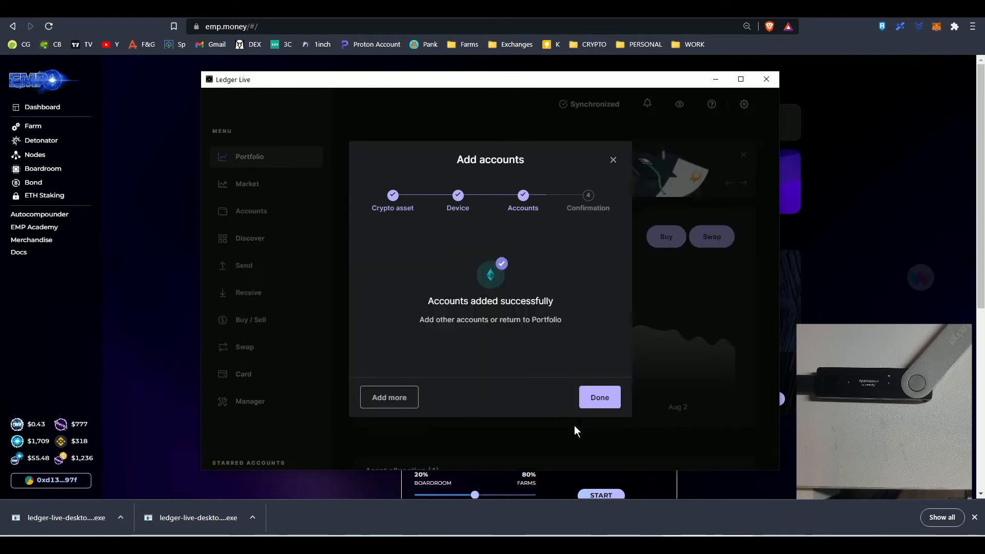
click(594, 395)
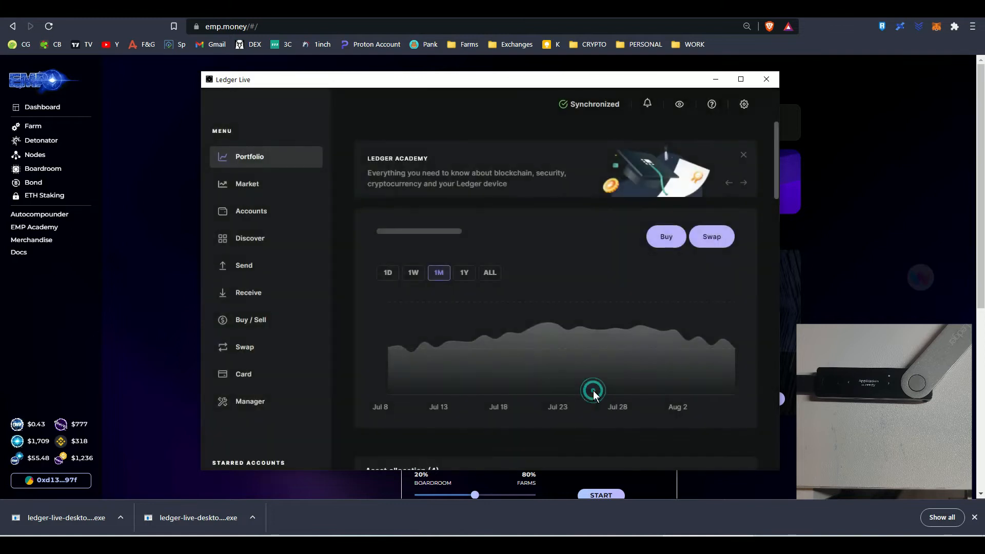
Review the total balance, one-month chart and asset allocation in the Ledger Live portfolio
scroll(588, 356, down, 2)
scroll(578, 330, down, 2)
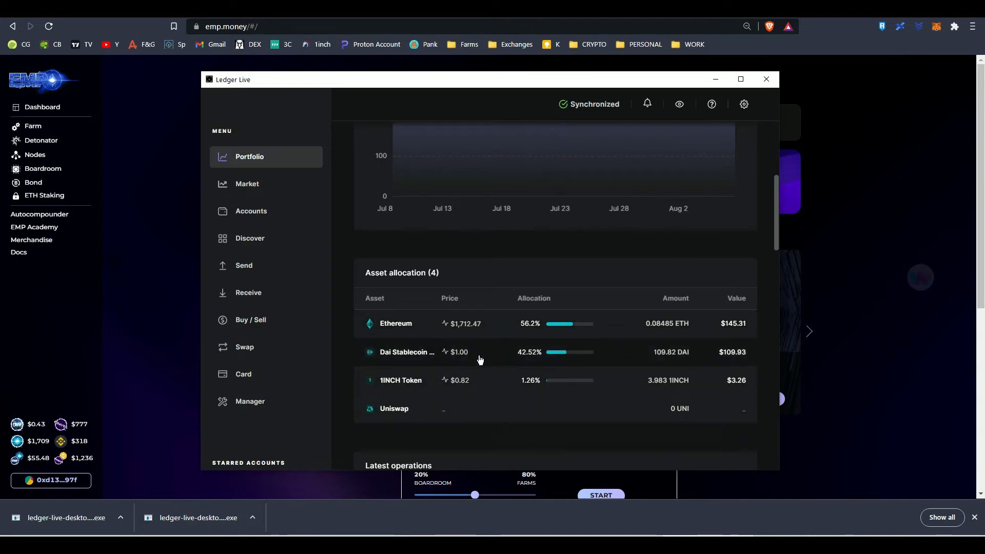
scroll(480, 359, up, 5)
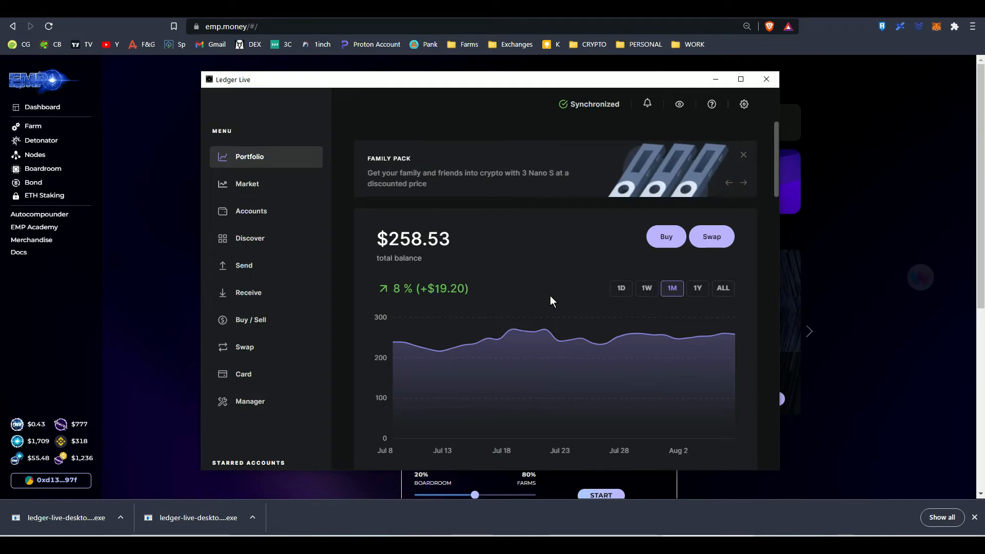
scroll(550, 296, down, 4)
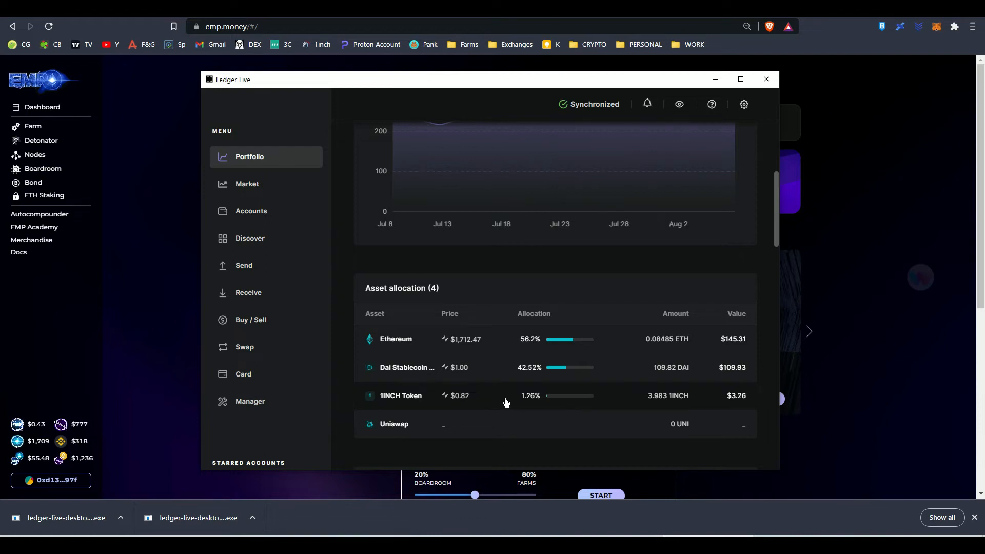
Switch from Ledger Live to the MetaMask page in Brave and remove the MetaMask extension from the browser
click(719, 79)
key(ctrl+Tab)
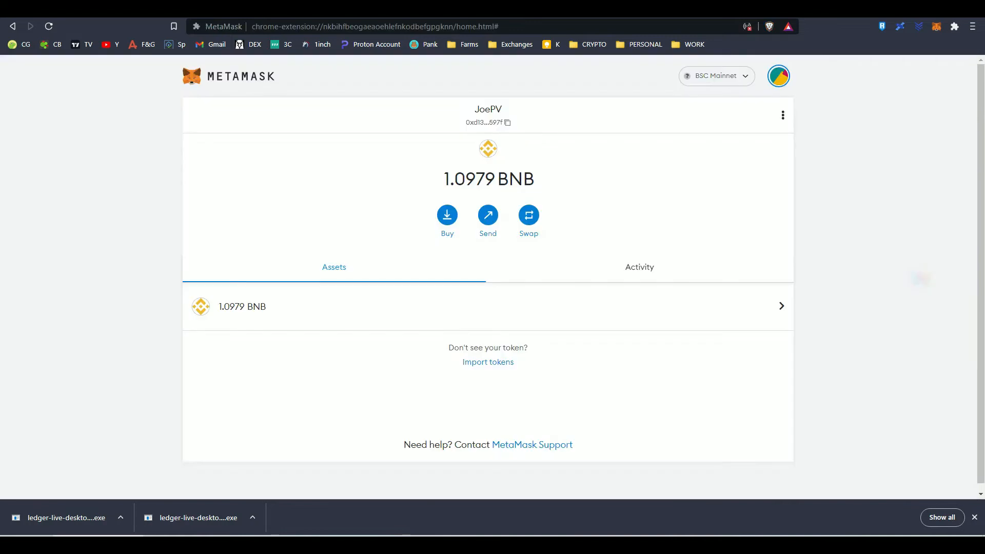
click(781, 78)
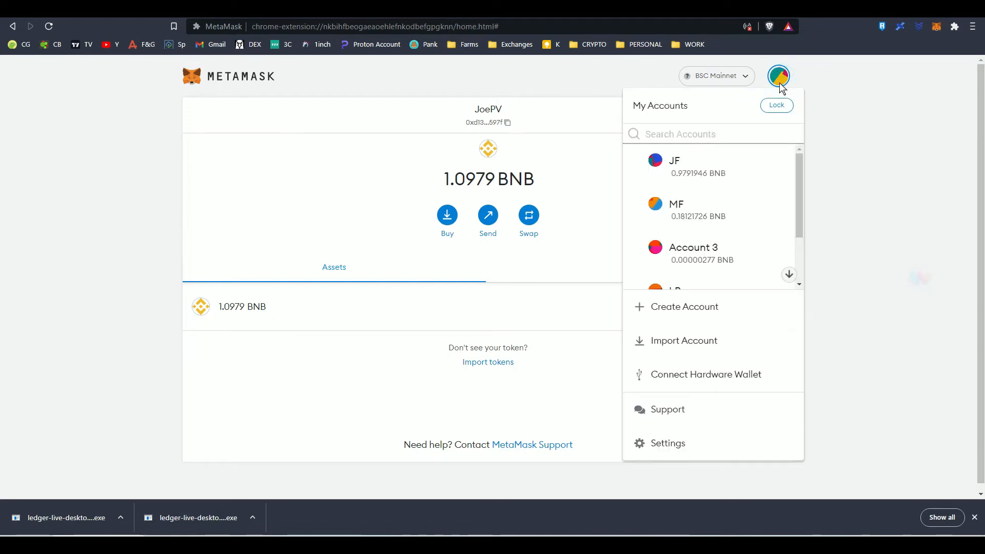
click(781, 82)
click(954, 27)
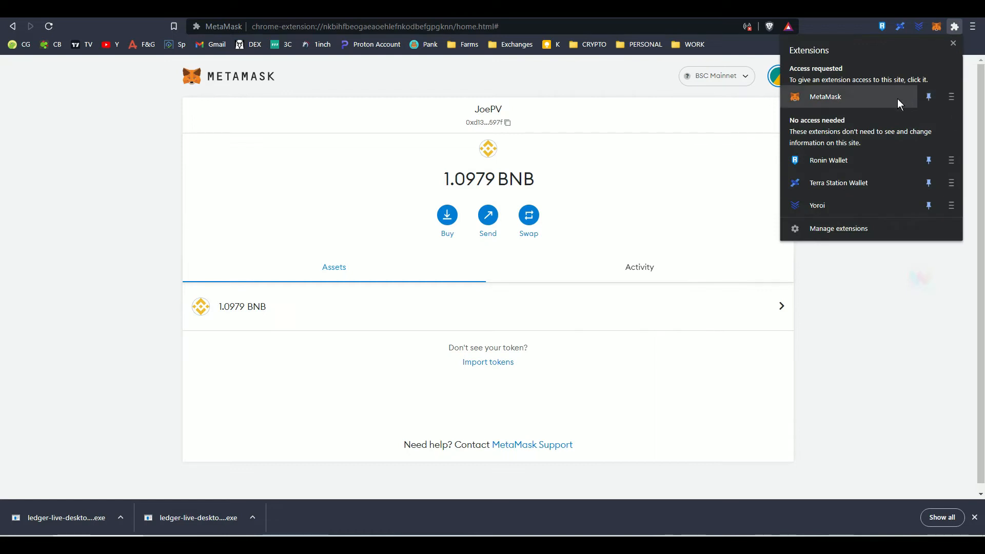
click(943, 98)
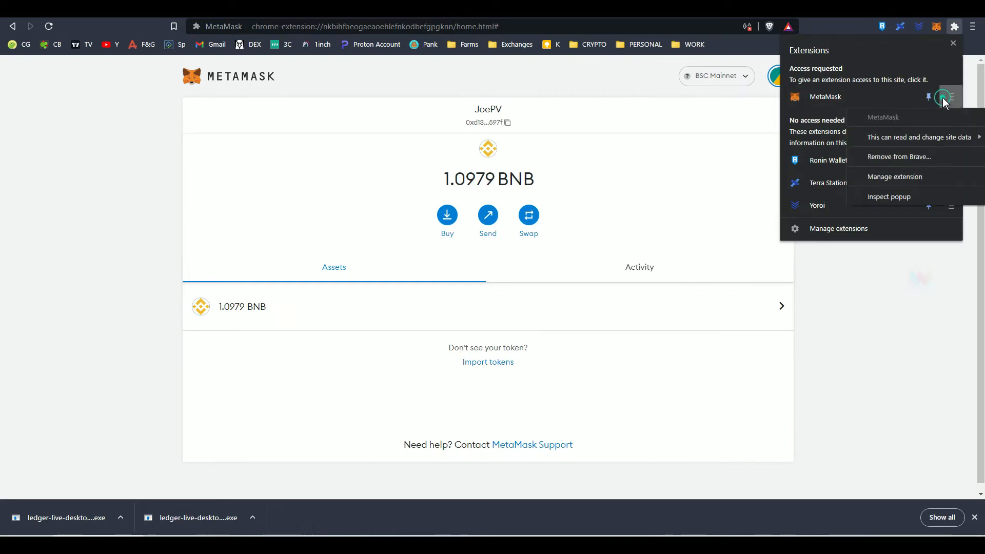
click(910, 158)
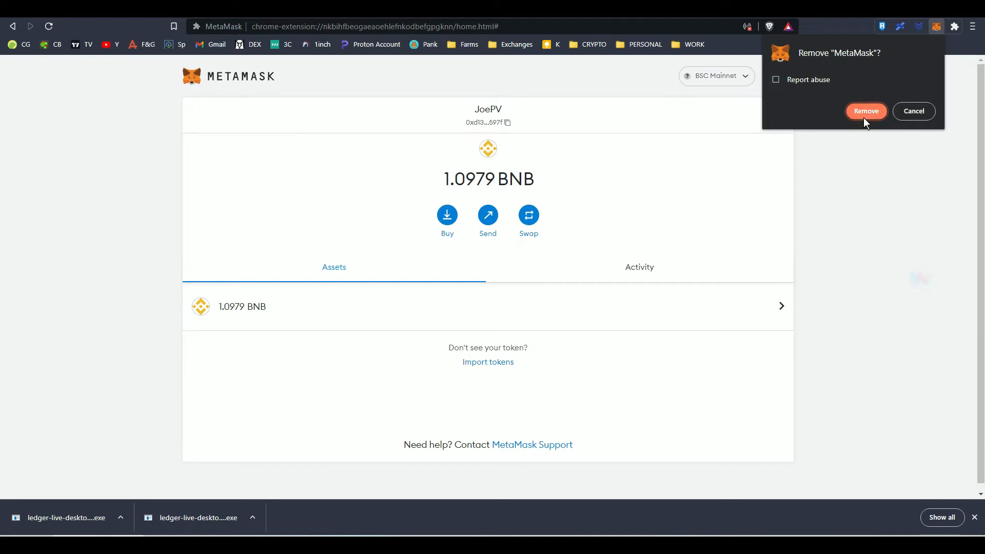
click(864, 112)
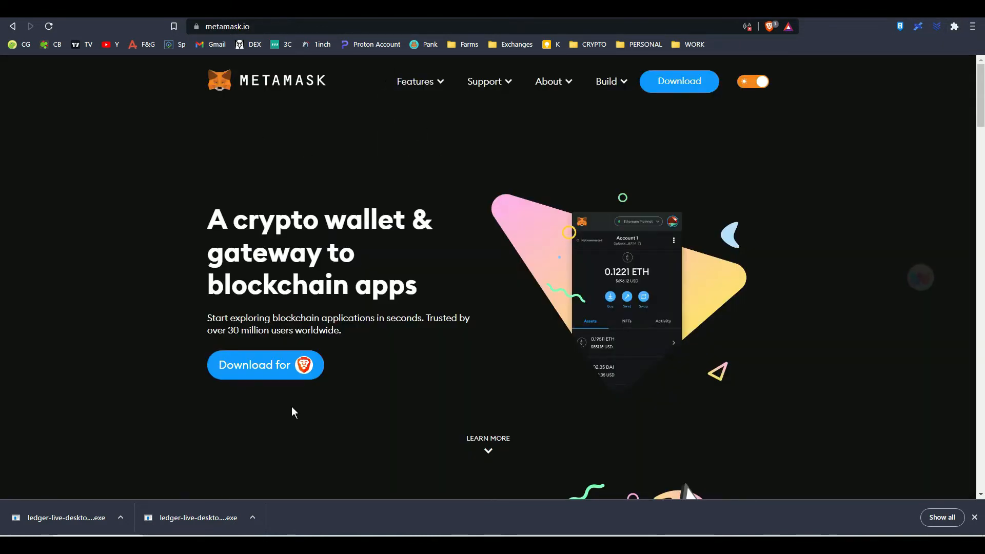
Download MetaMask for Brave from metamask.io and add the extension through the Chrome Web Store
click(283, 362)
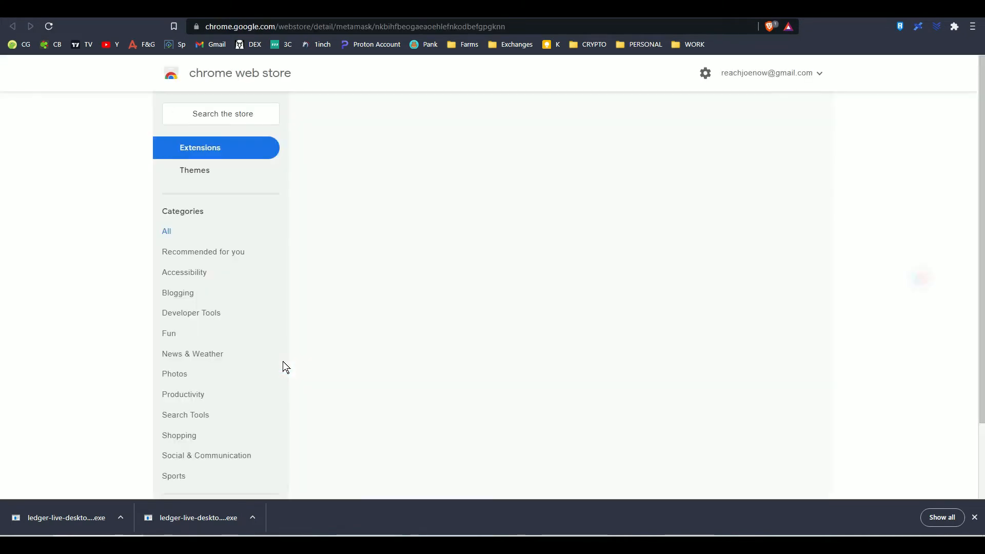
click(696, 159)
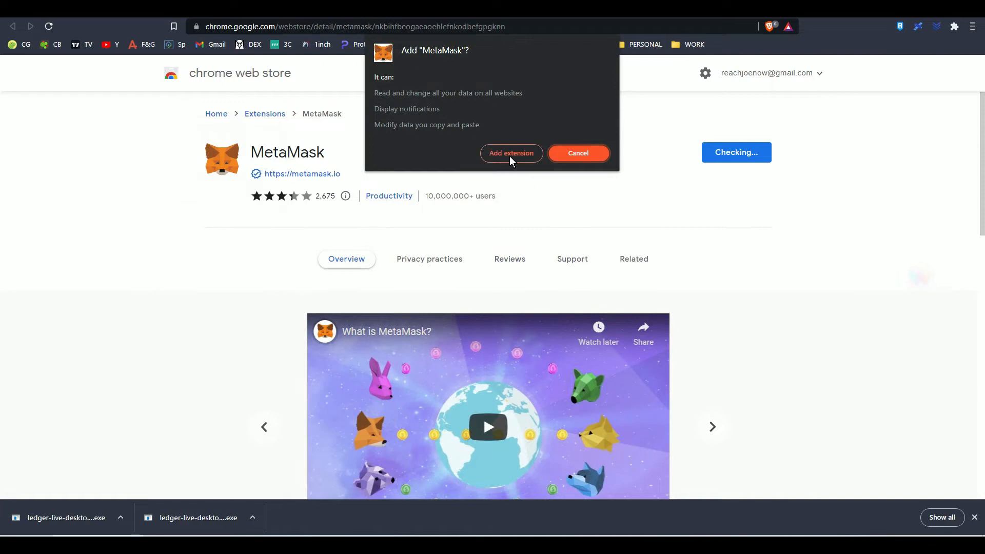
click(510, 154)
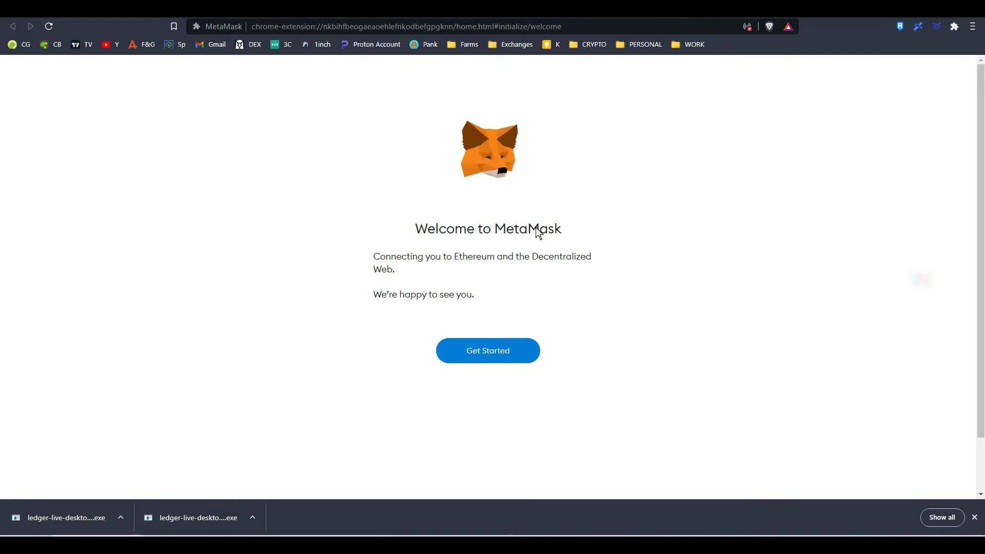
Start the MetaMask setup, choose to create a new wallet, and agree to share usage data
click(492, 356)
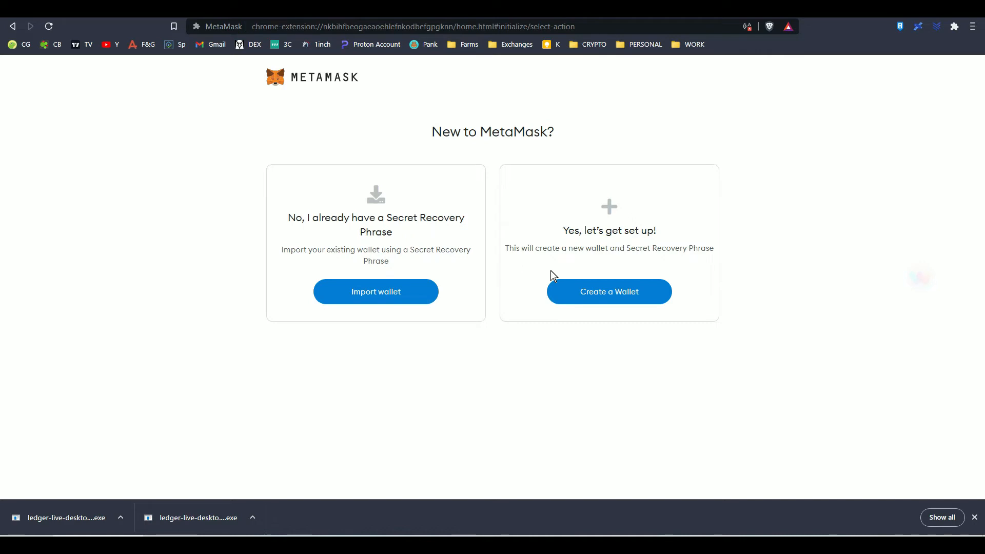
click(614, 295)
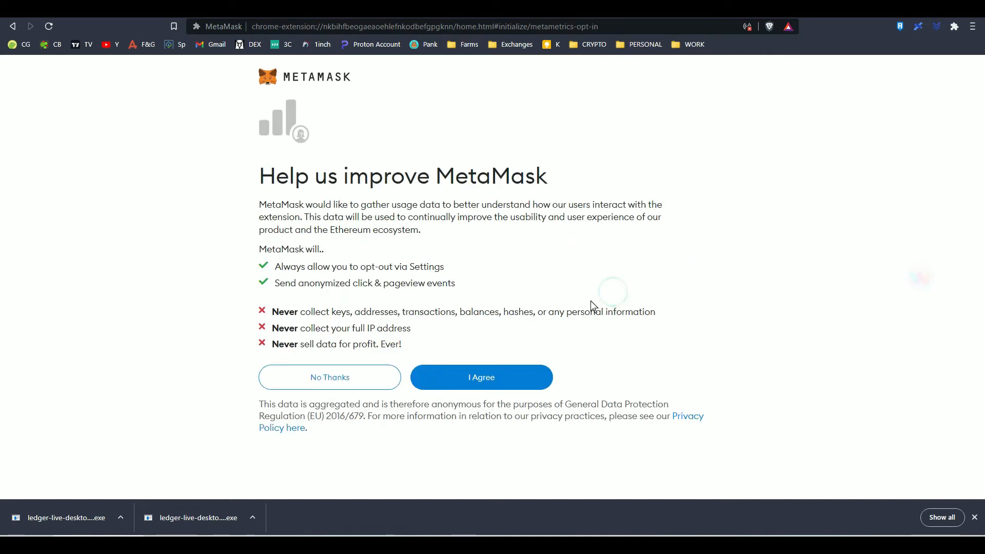
click(456, 376)
Enter and confirm a new wallet password, accept the Terms of Use, and create the wallet
click(310, 191)
text(•••••••••••)
key(Tab)
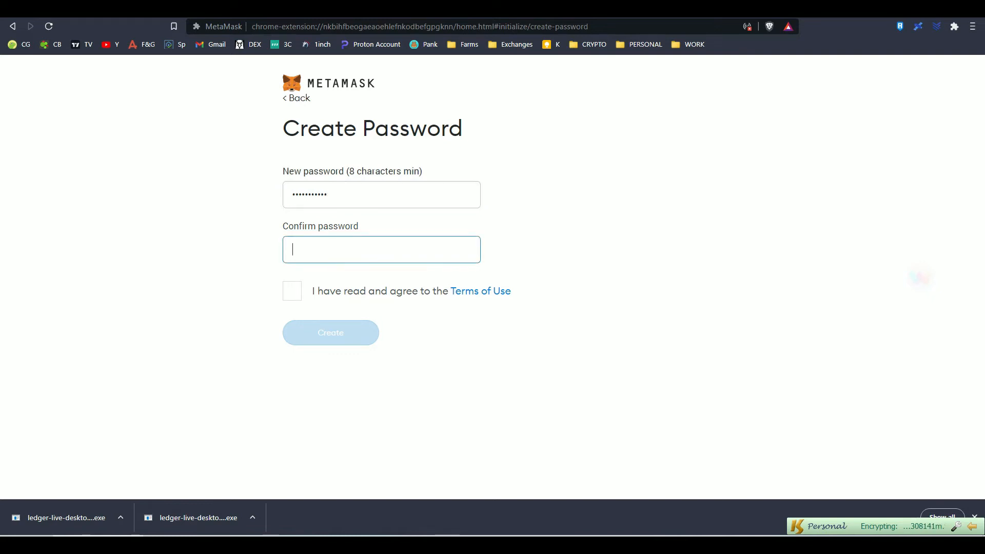
text(••••••••)
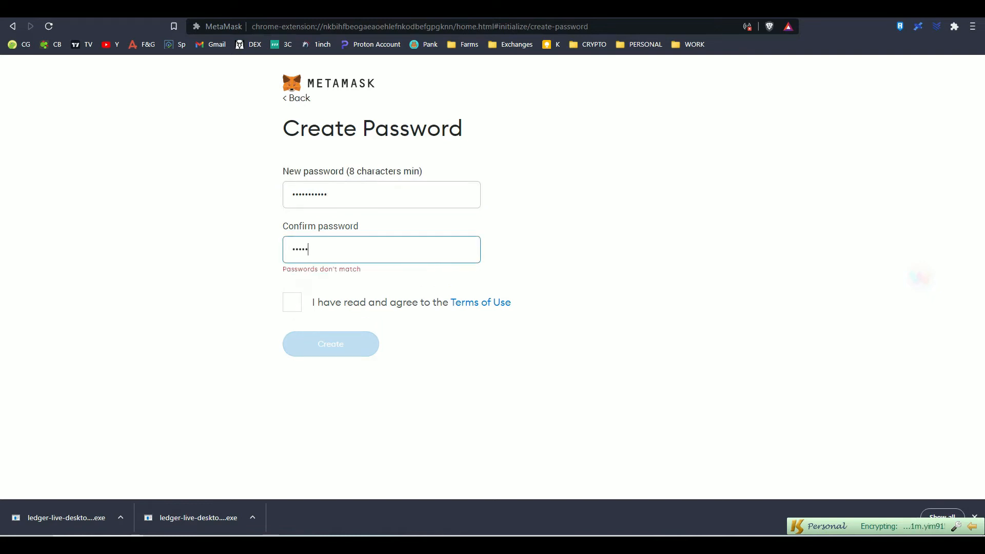
text(•••)
click(301, 301)
click(297, 324)
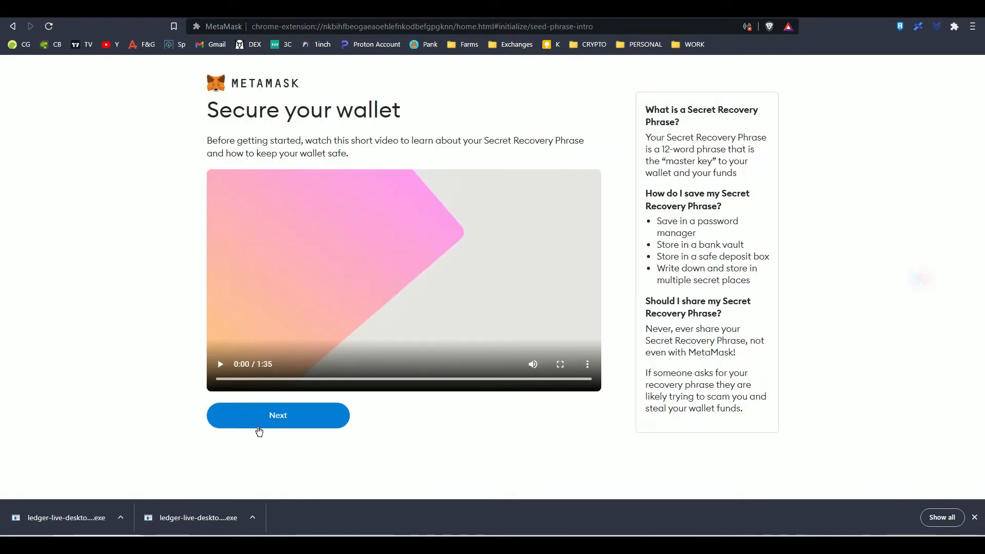
Reveal the new wallet's Secret Recovery Phrase, select all its words, and proceed to its confirmation
click(260, 429)
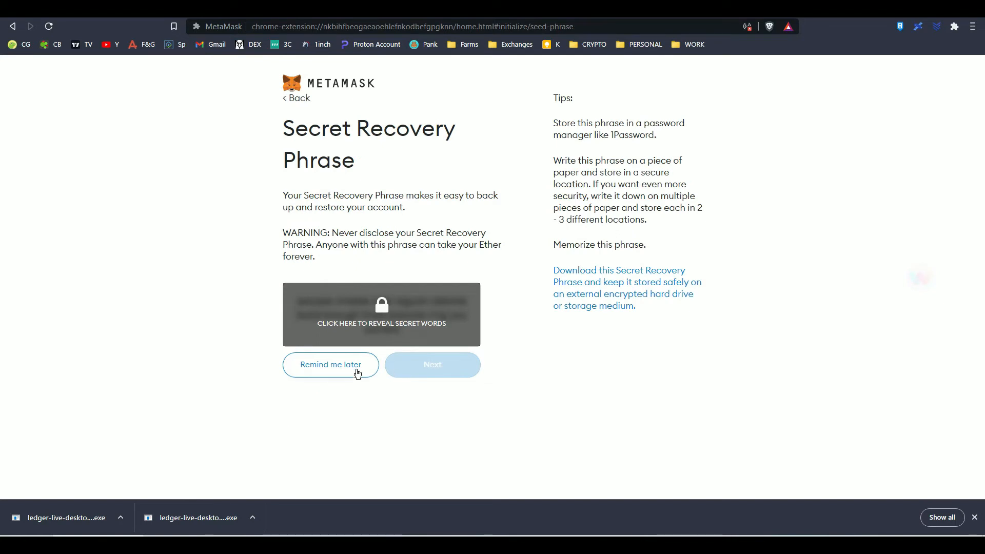
click(396, 331)
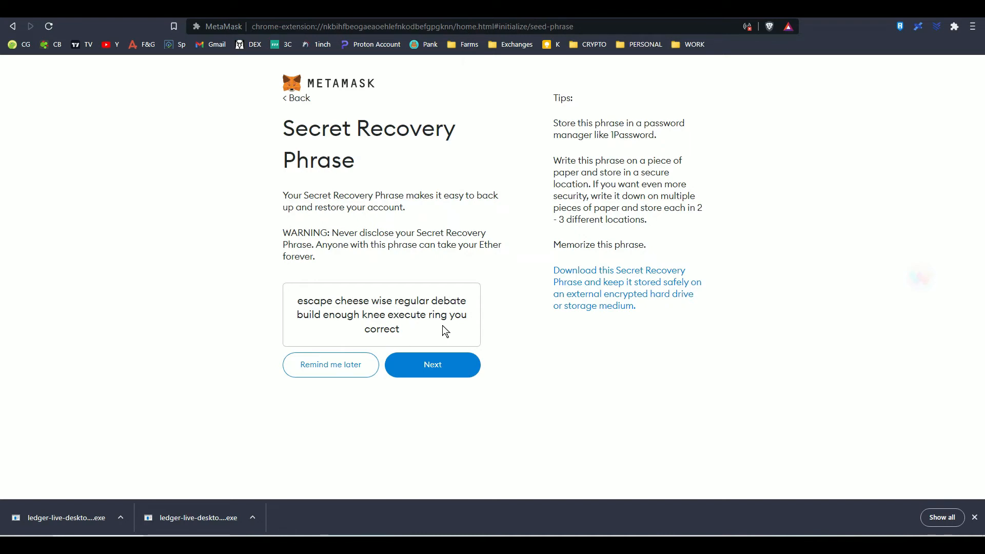
drag(281, 301, 431, 367)
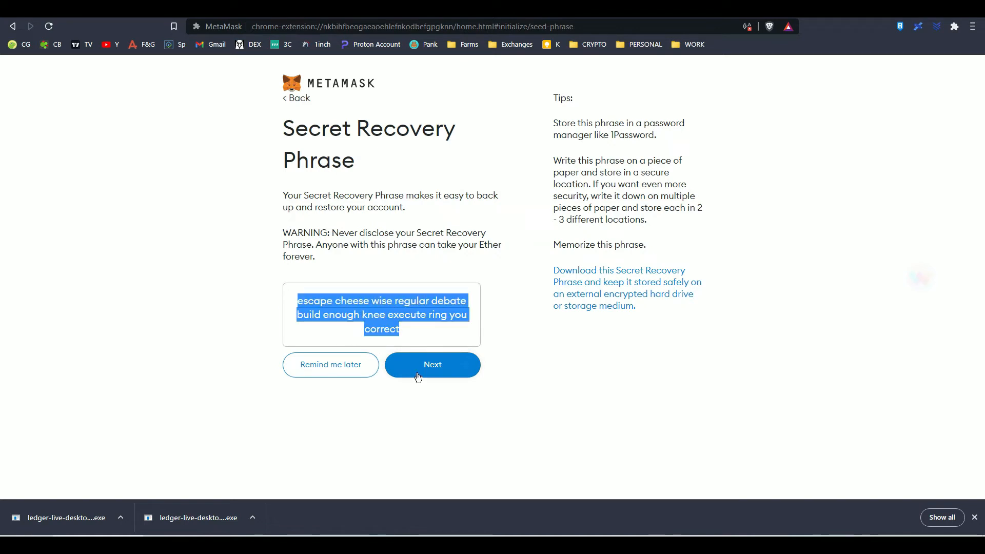
click(431, 367)
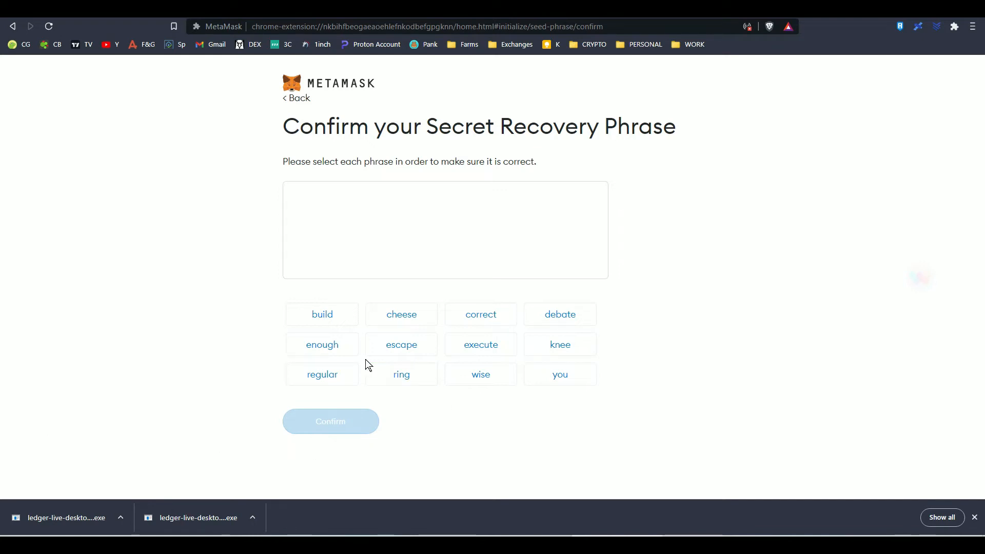
Confirm the Secret Recovery Phrase by choosing all its words in the correct order and finish the wallet setup
click(400, 354)
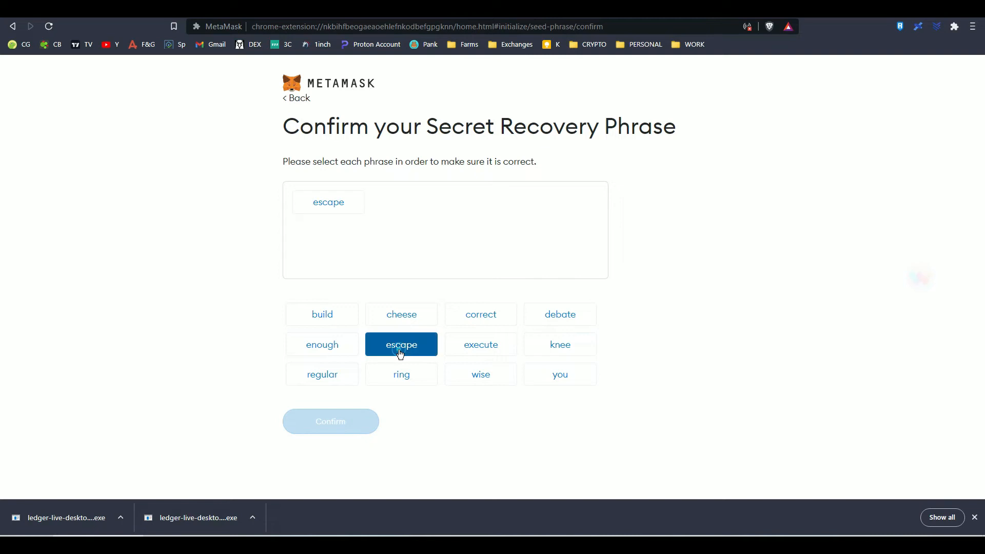
click(414, 318)
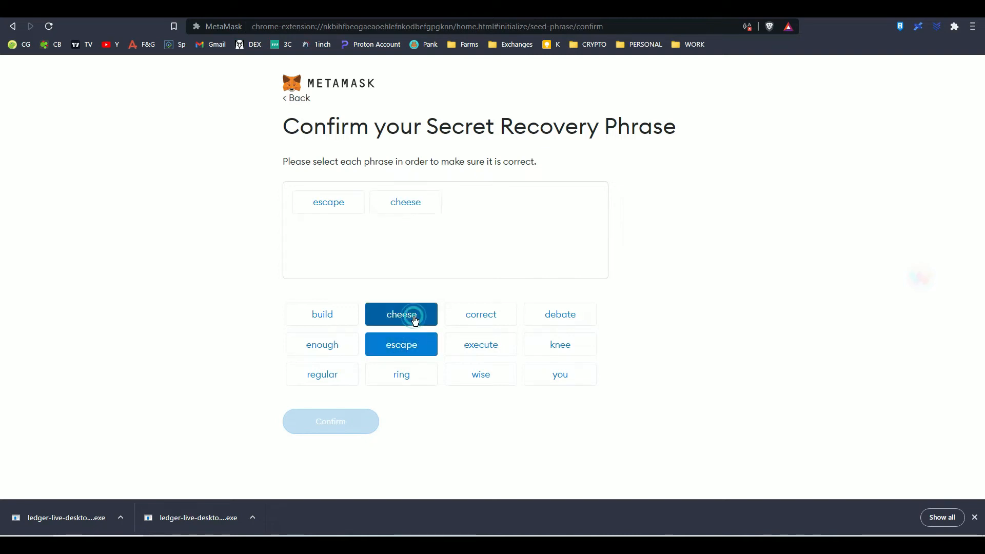
click(499, 367)
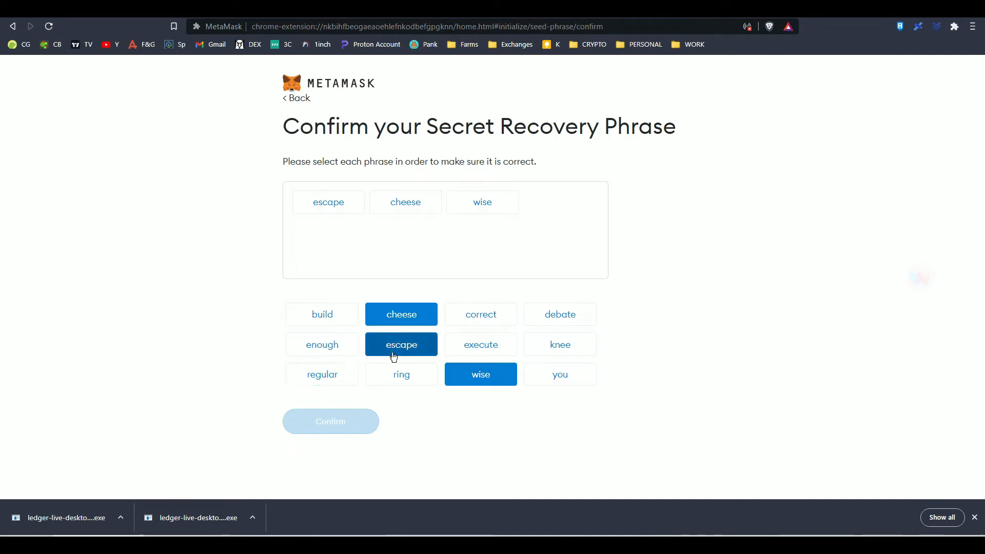
click(318, 375)
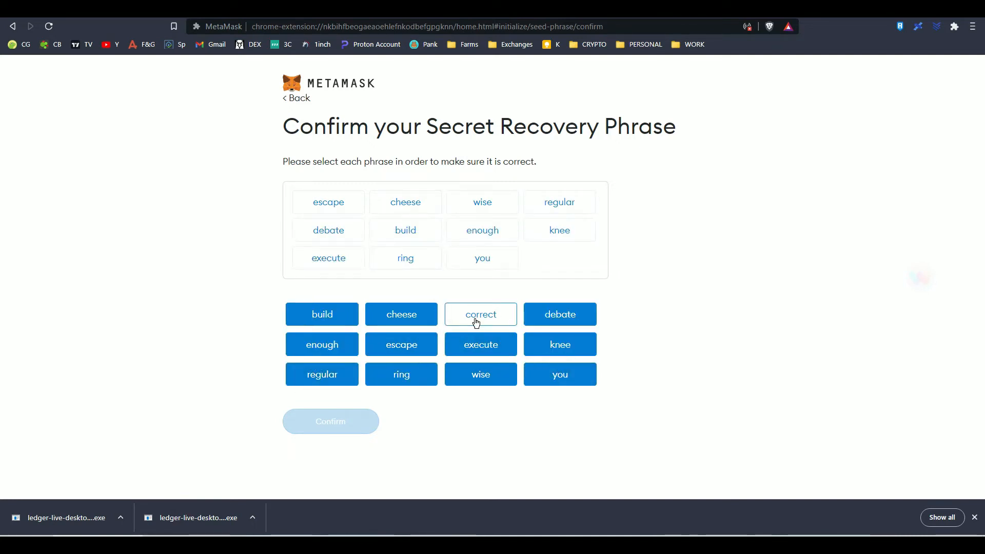
click(474, 317)
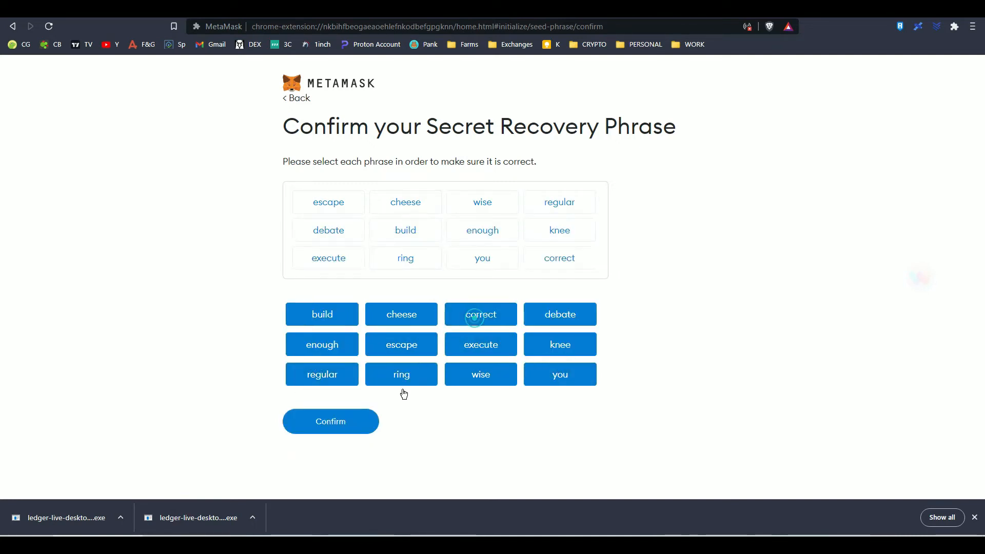
click(335, 422)
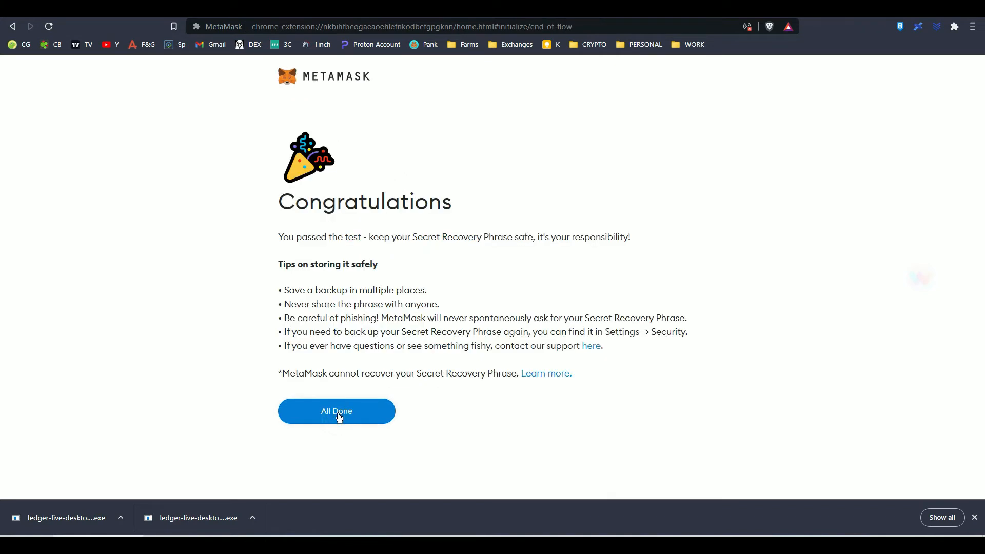
click(339, 418)
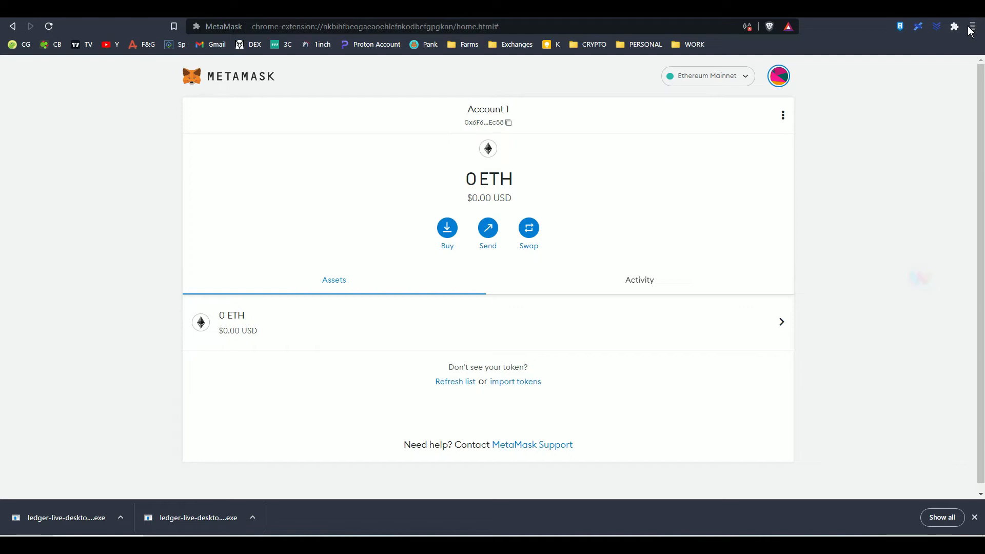
Pin the MetaMask extension so it stays directly accessible in the browser
click(954, 26)
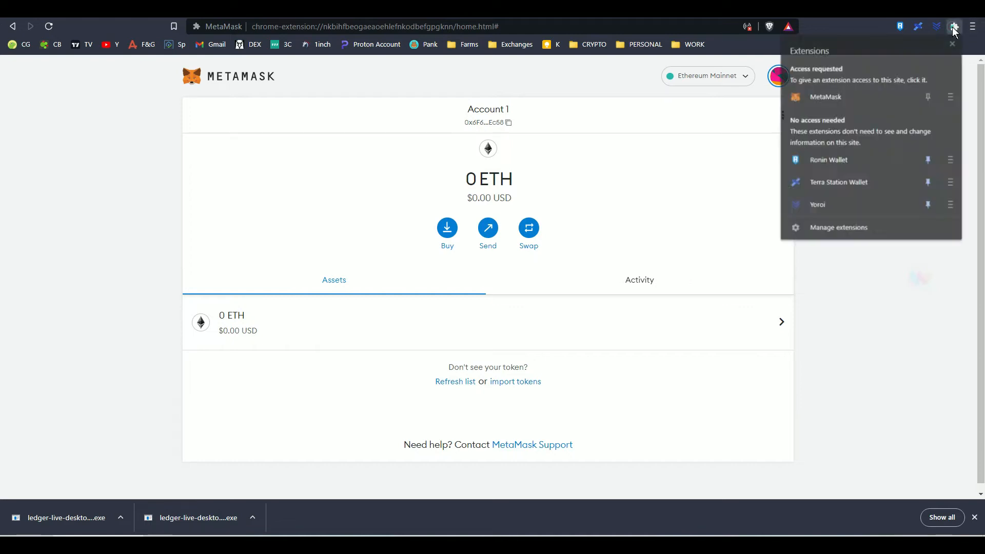
click(928, 98)
click(744, 115)
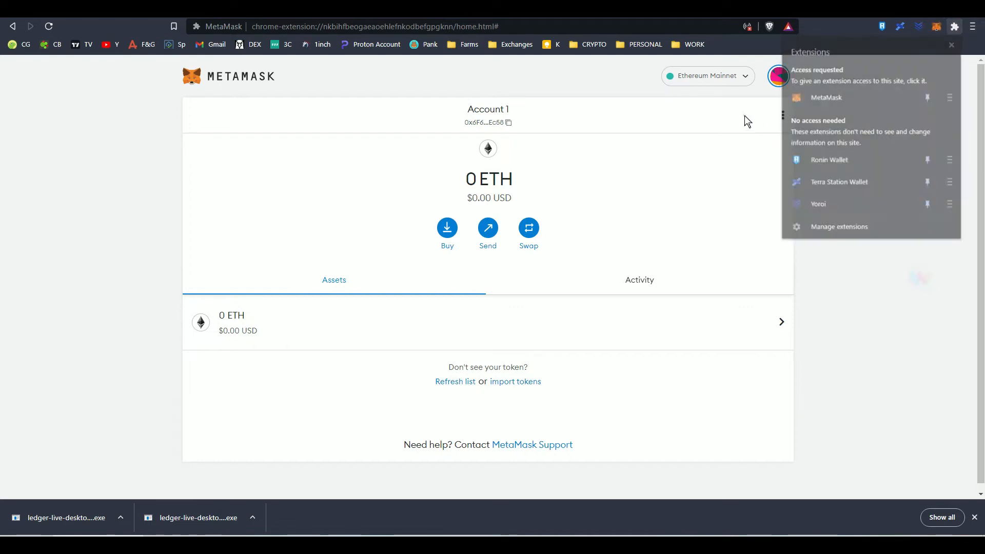
Rename the wallet's Account 1 as "dummy" in its account details and close them
click(779, 76)
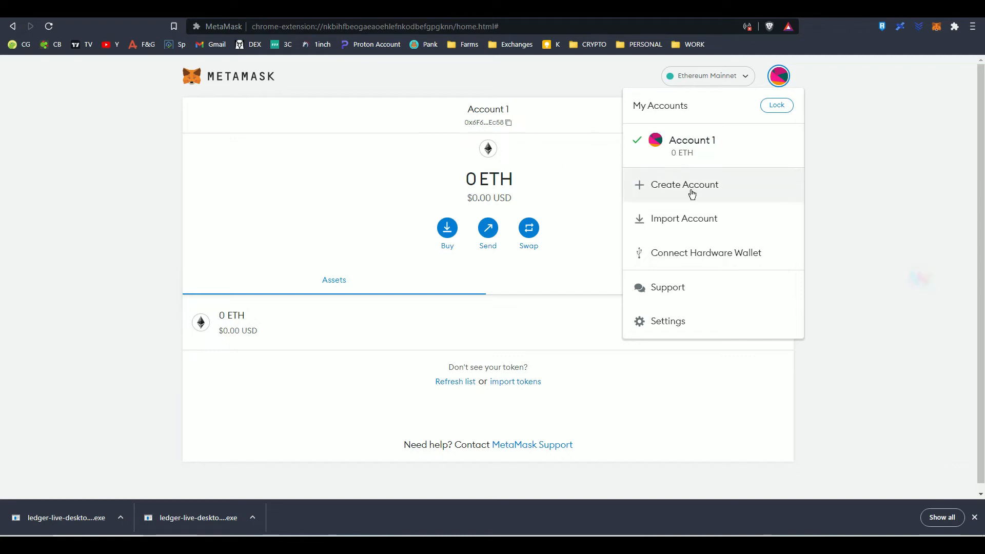
click(584, 156)
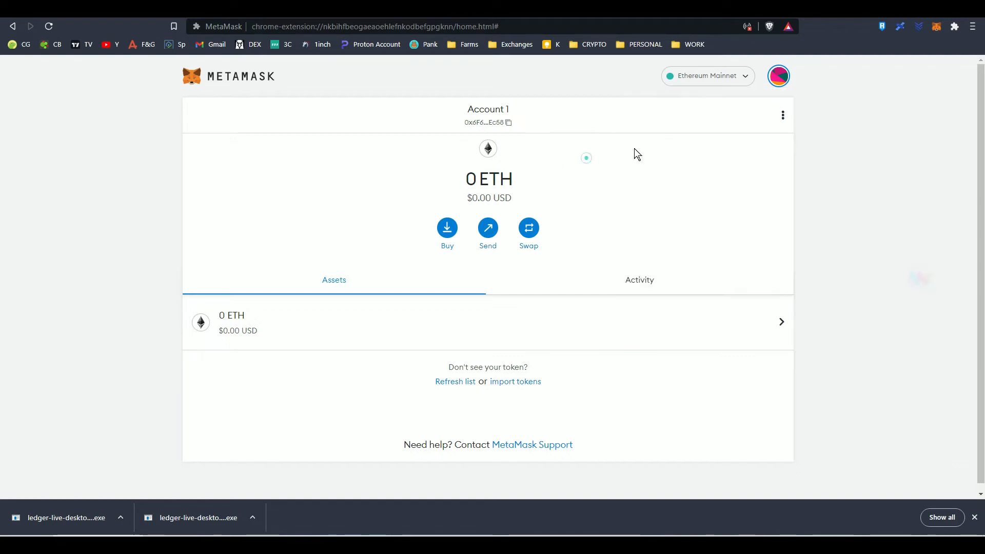
click(783, 116)
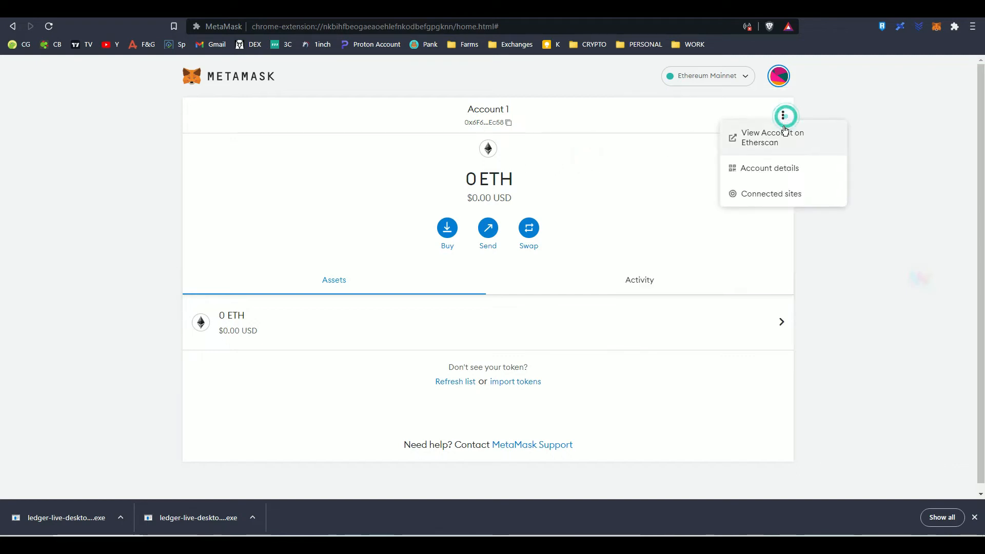
click(775, 170)
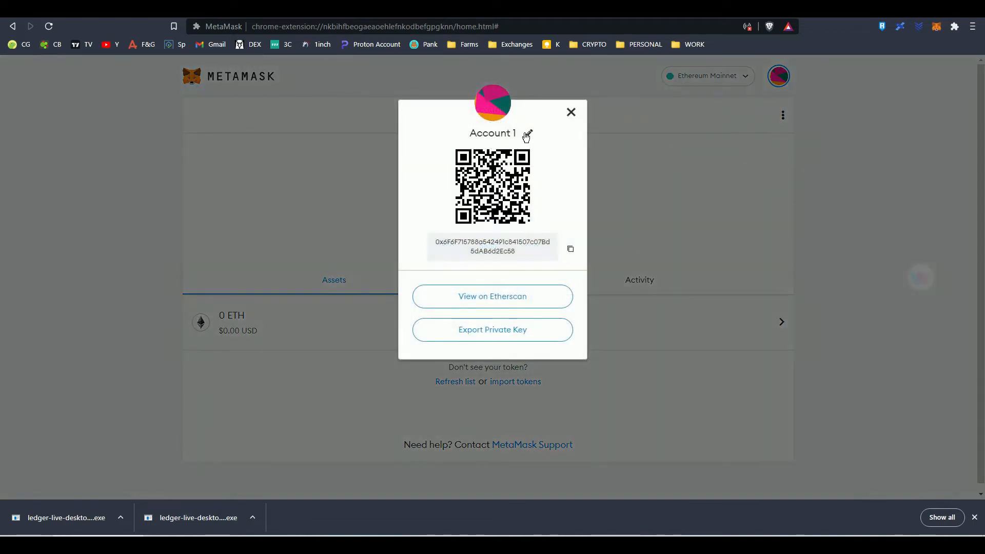
click(524, 133)
key(ctrl+a)
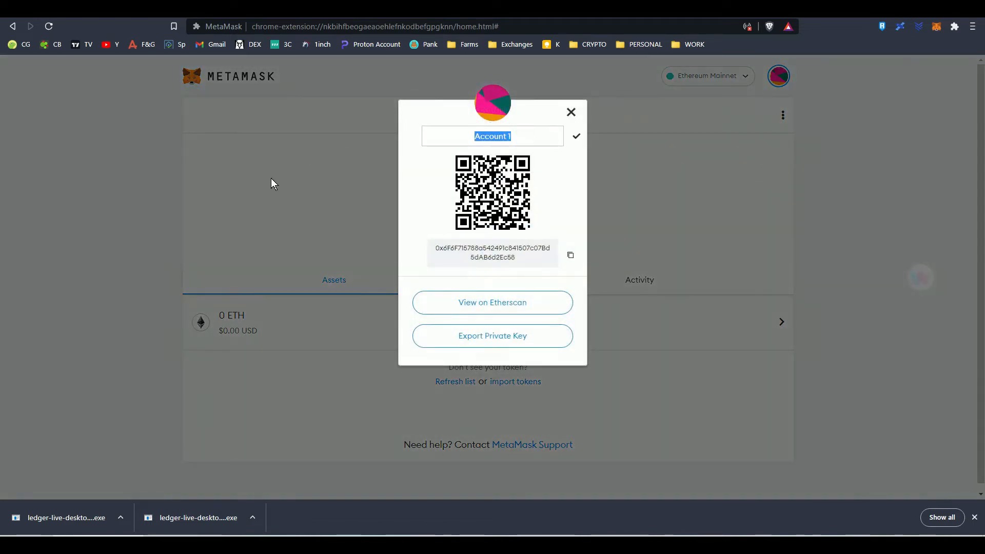
text(dummy)
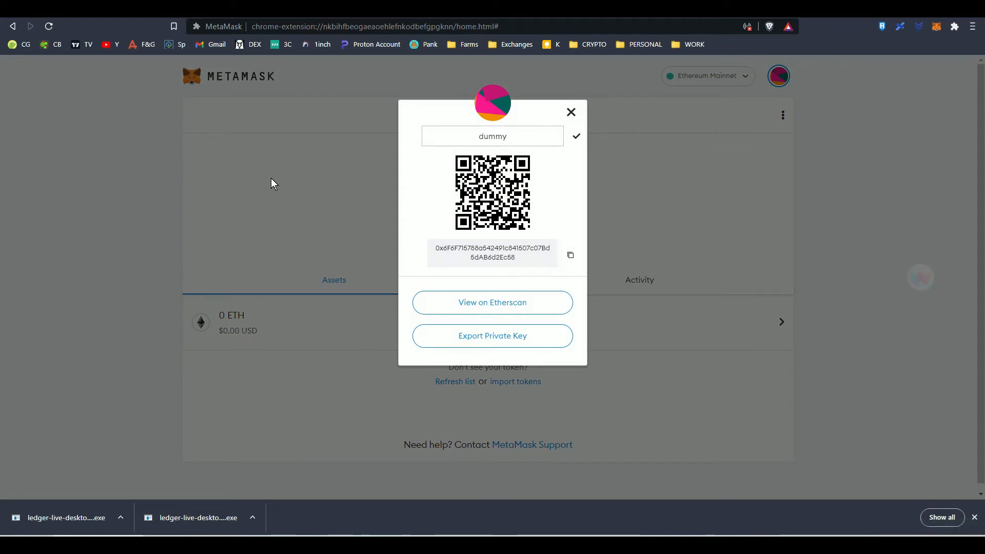
key(Return)
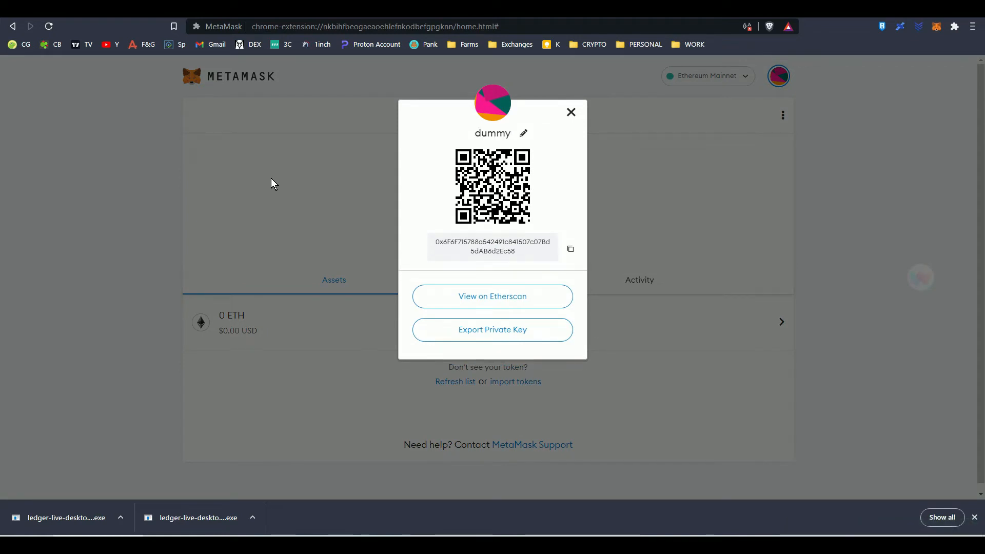
click(571, 112)
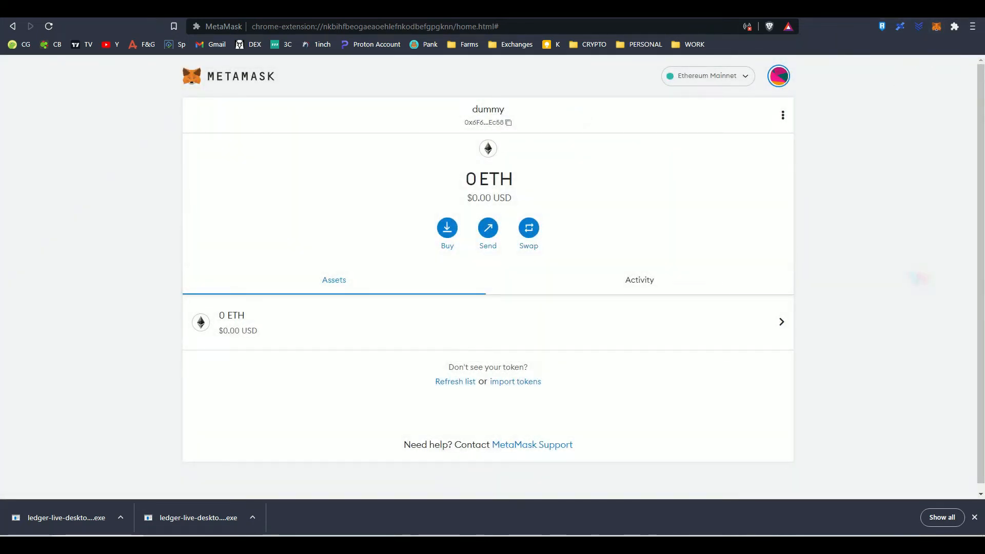
Switch to the EMP.Money dashboard and view the dummy account in the MetaMask extension there
click(307, 9)
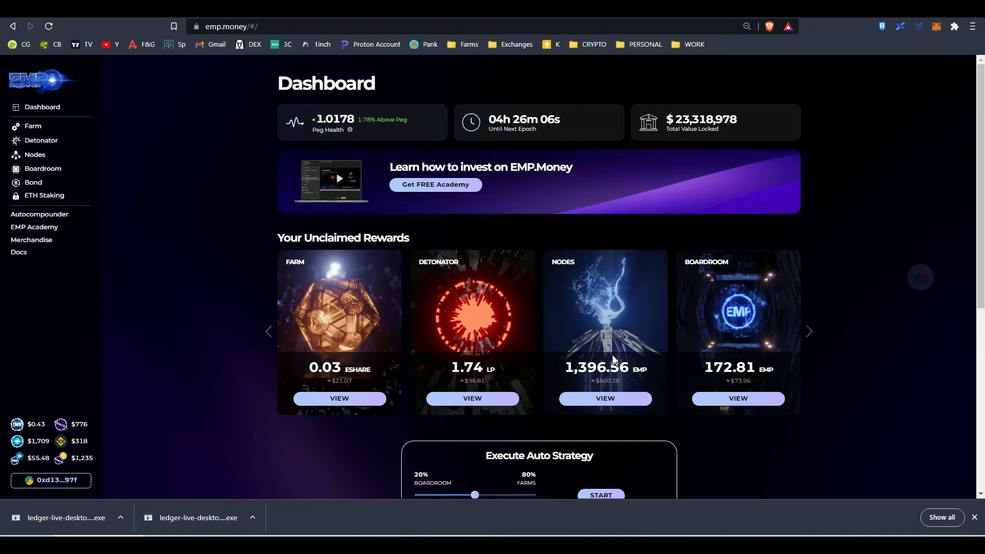
click(935, 26)
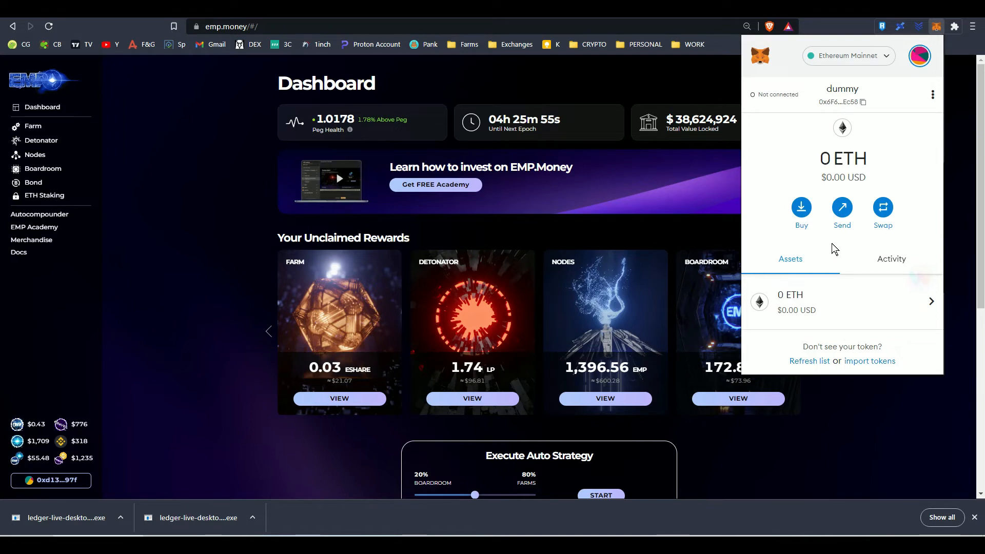
click(853, 426)
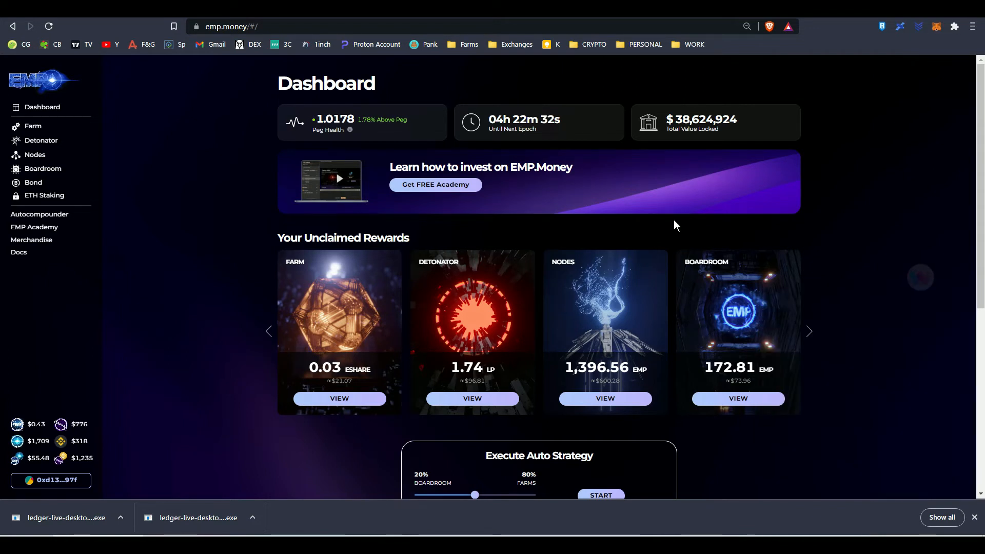
Set the preferred Ledger connection type to Ledger Live in MetaMask's advanced settings and close the settings
click(937, 29)
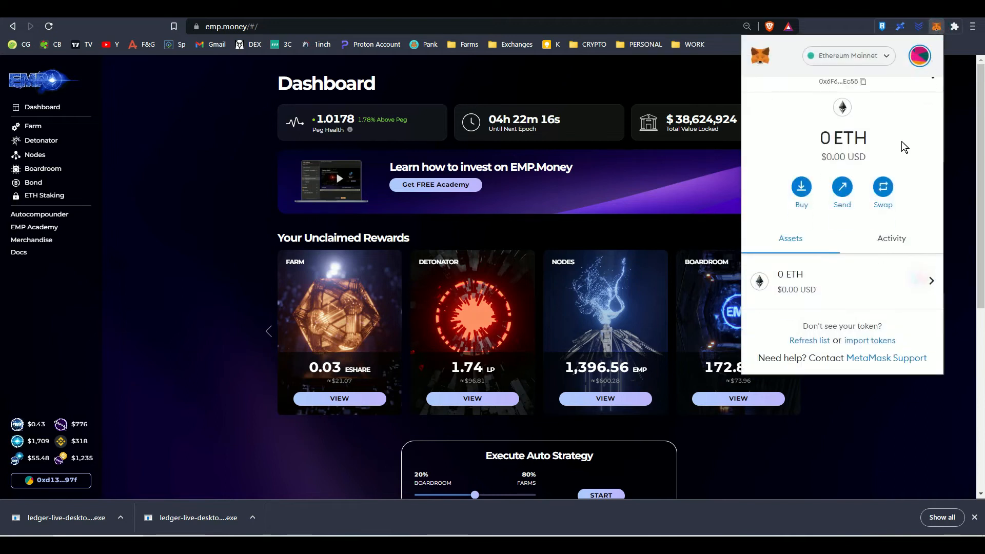
click(919, 55)
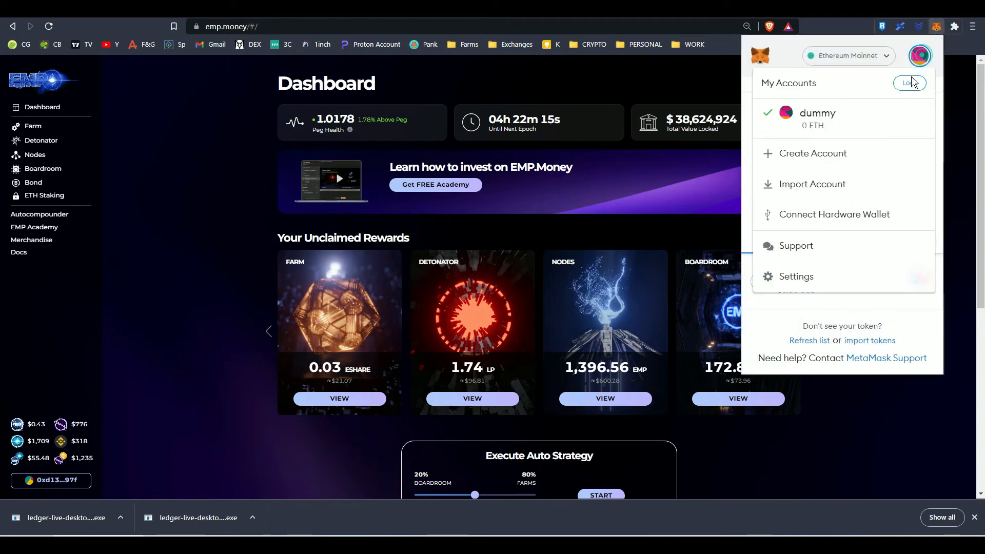
click(803, 272)
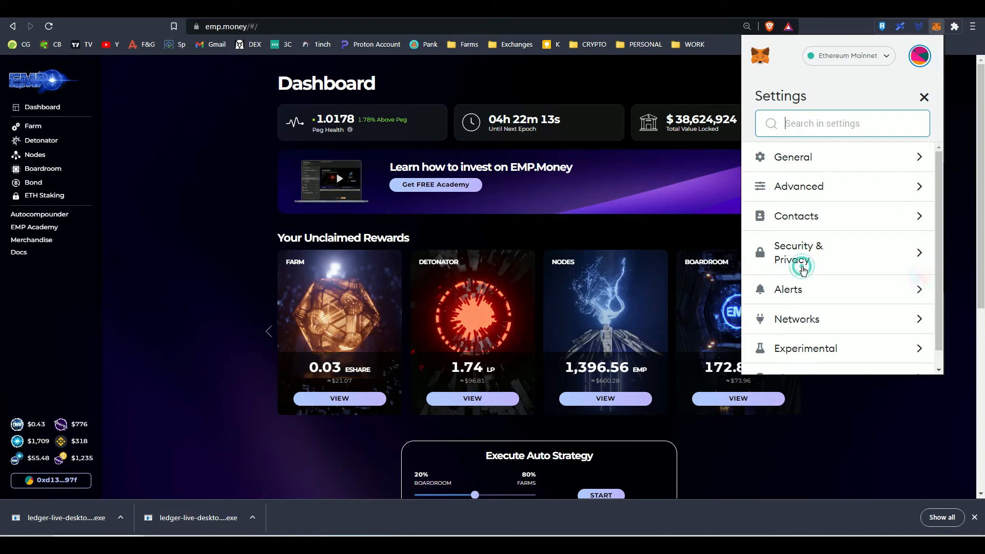
click(827, 189)
scroll(820, 270, down, 5)
scroll(819, 273, down, 10)
scroll(820, 279, down, 2)
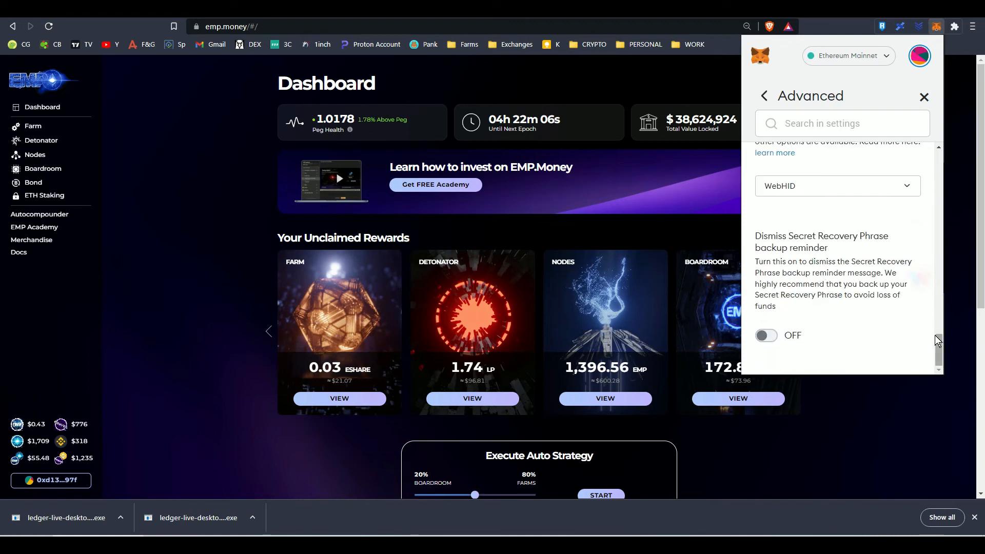
drag(941, 348, 941, 331)
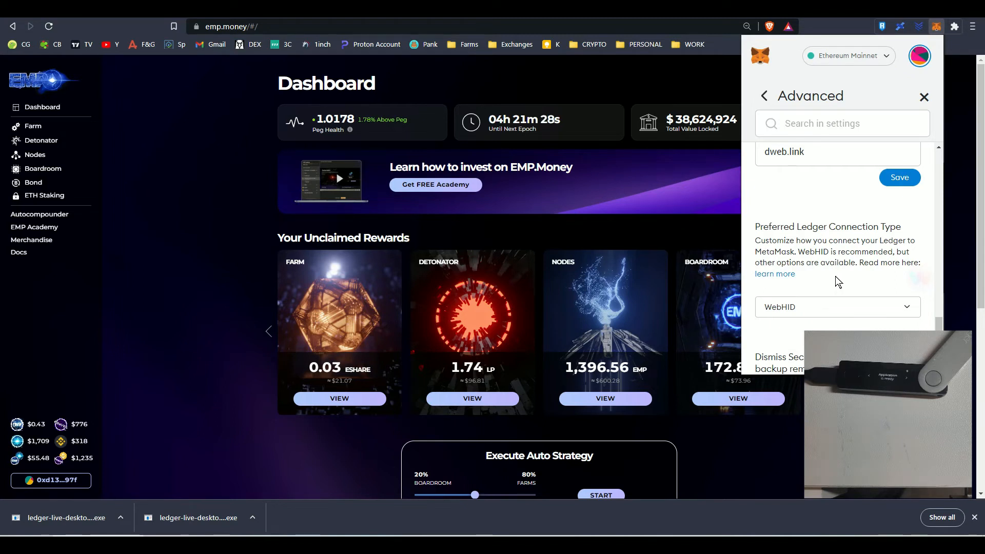
click(836, 308)
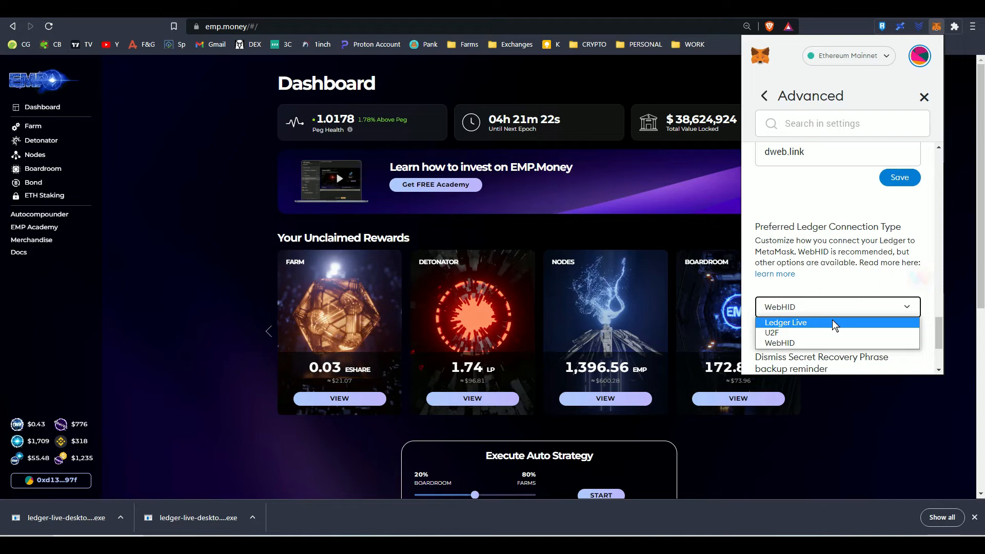
click(833, 321)
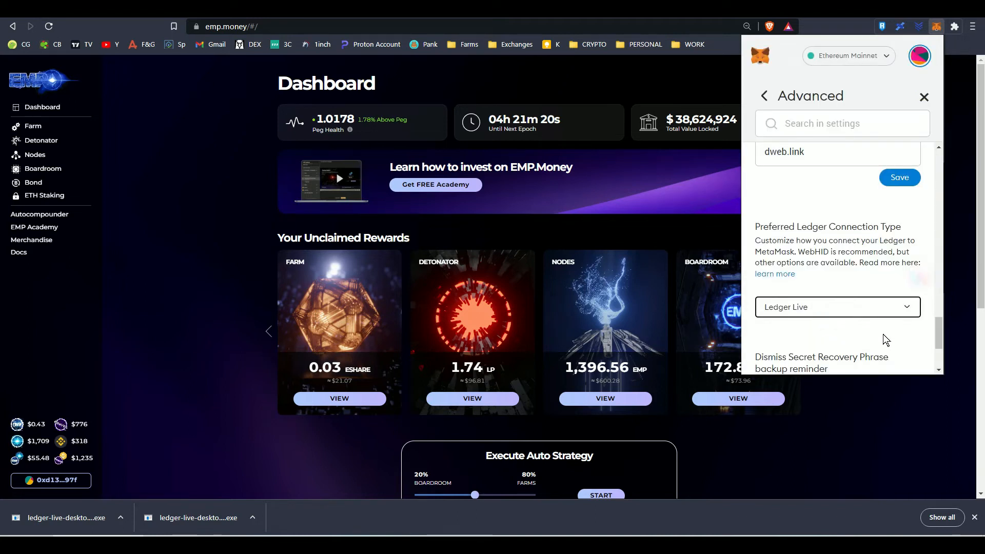
scroll(883, 336, down, 2)
scroll(849, 252, up, 7)
scroll(851, 248, up, 5)
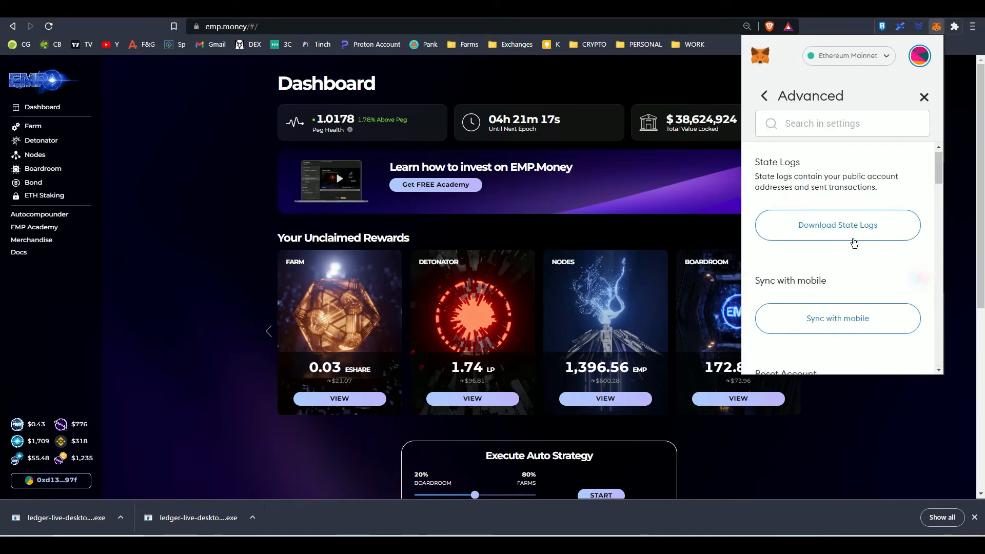
click(923, 98)
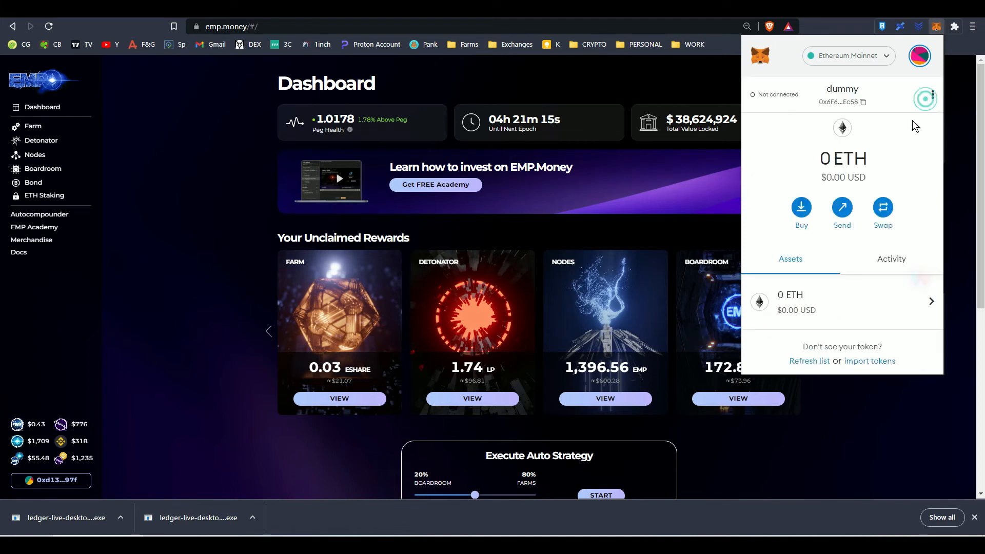
Connect a Ledger hardware wallet to MetaMask, opening the device bridge in Ledger Live and returning to the account selection
click(915, 64)
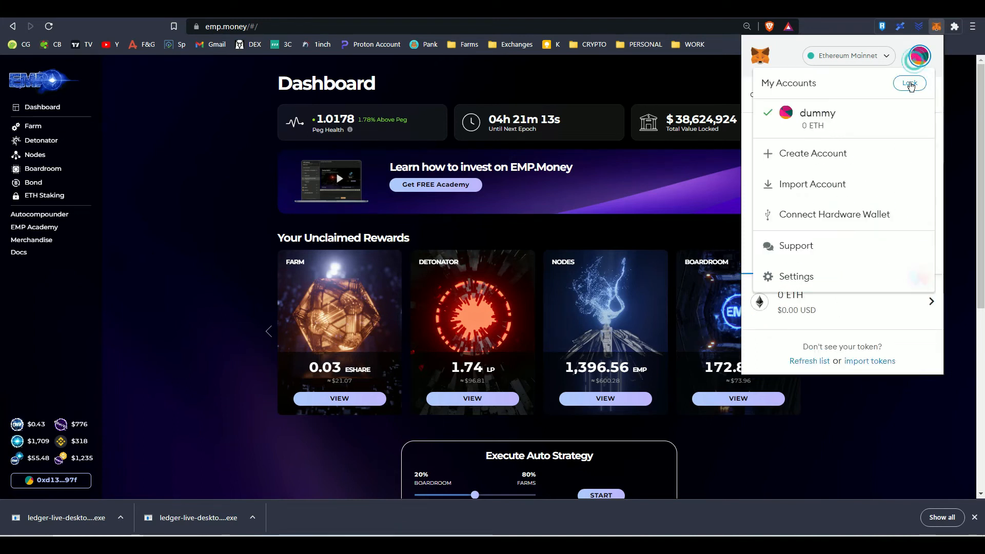
click(830, 215)
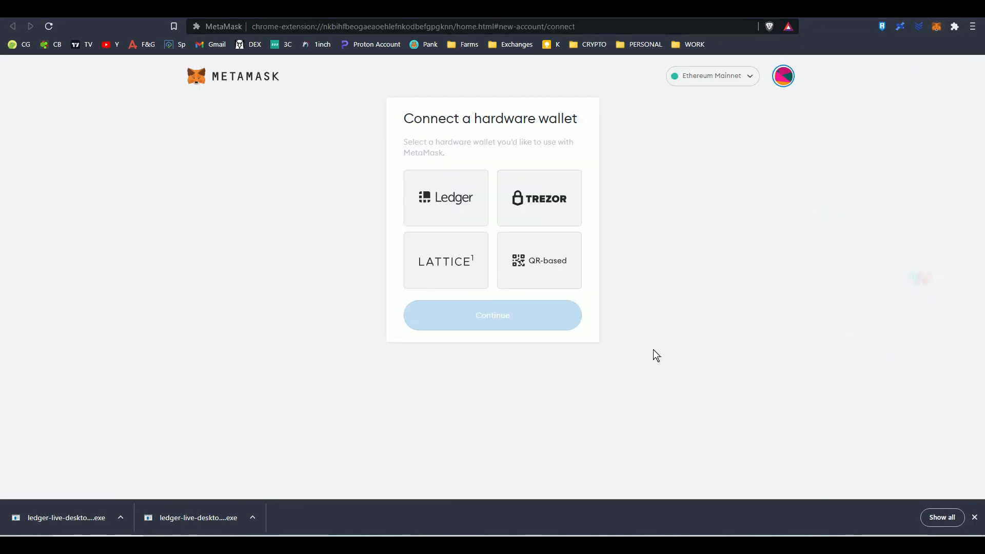
click(460, 213)
scroll(487, 329, down, 1)
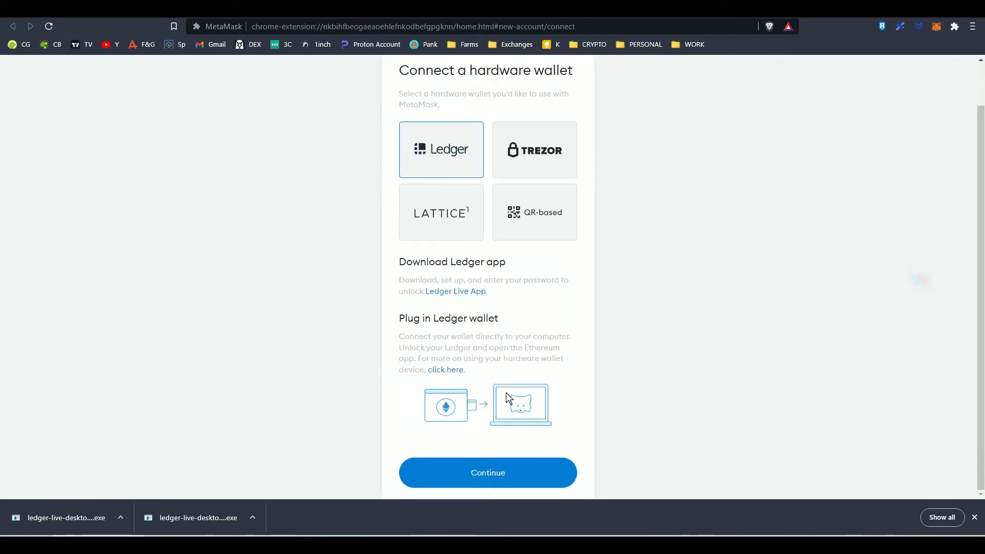
click(527, 472)
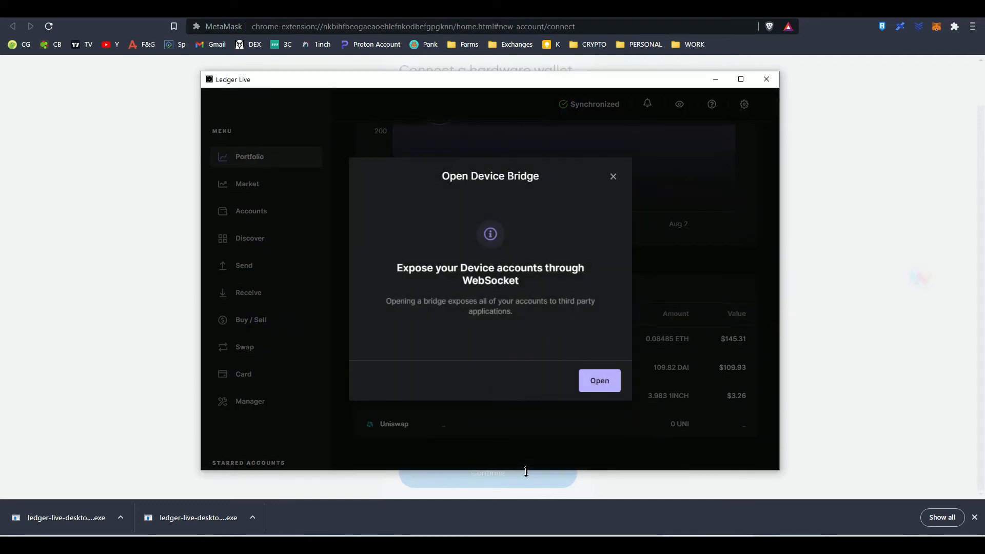
click(597, 381)
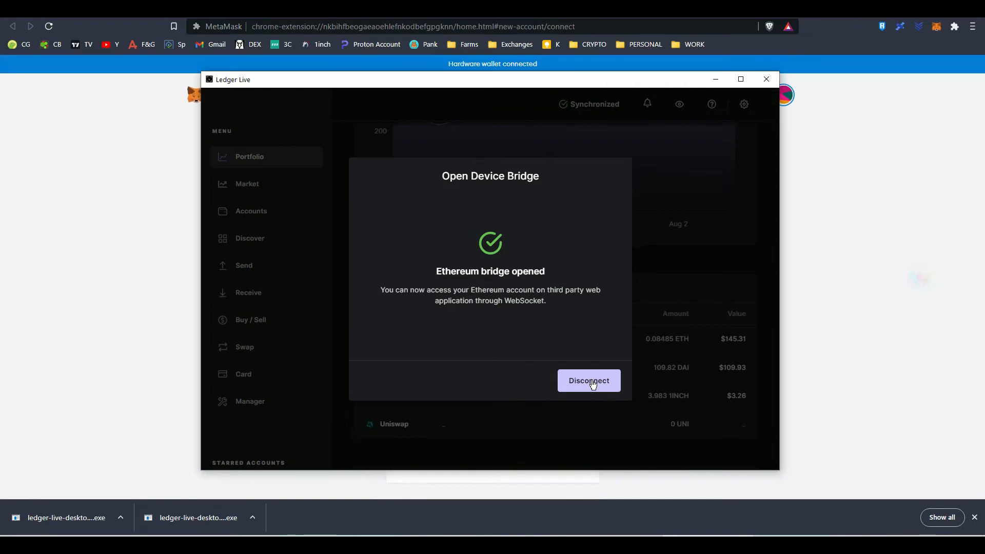
click(712, 79)
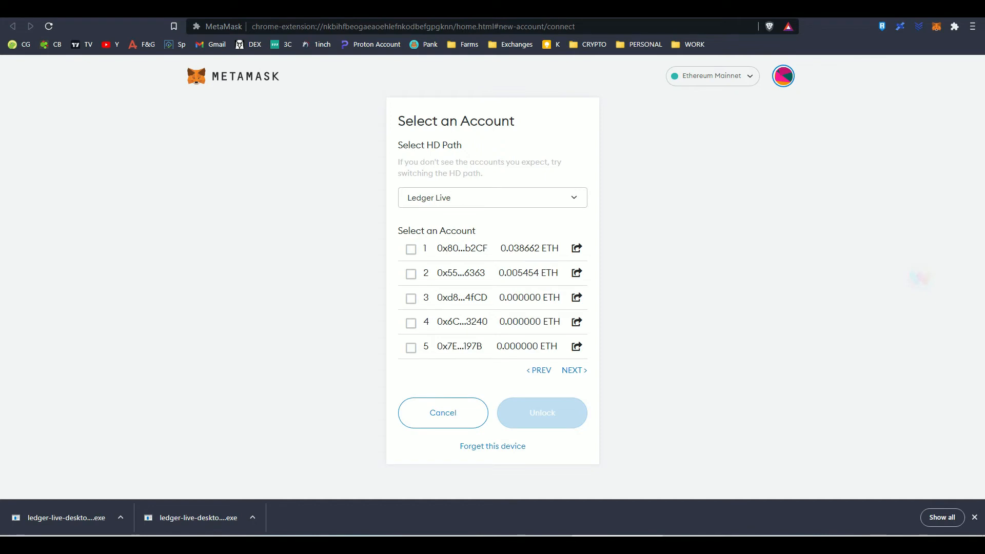
Bring the MM Accounts note into view, check its saved addresses against the offered Ledger accounts, and move it away again
drag(1, 83, 150, 134)
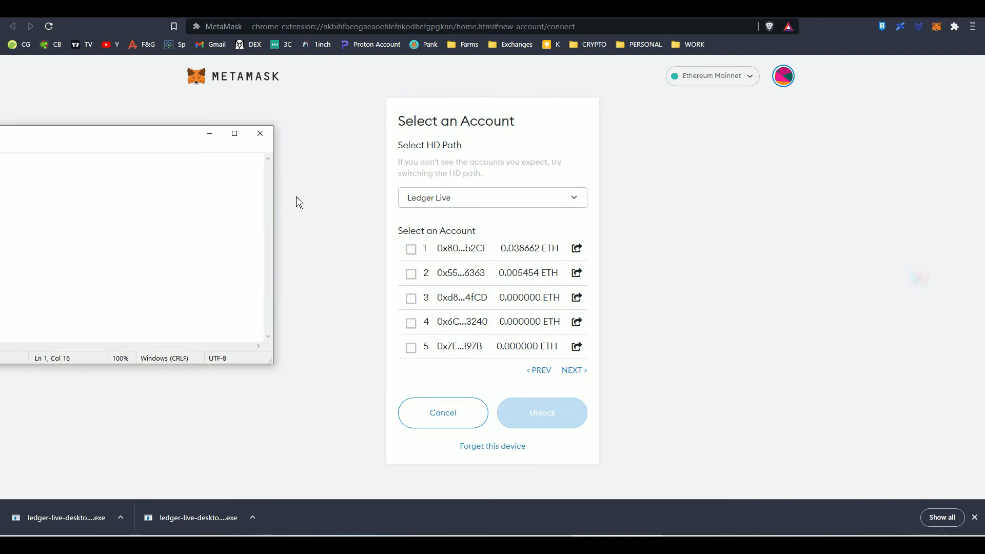
click(274, 242)
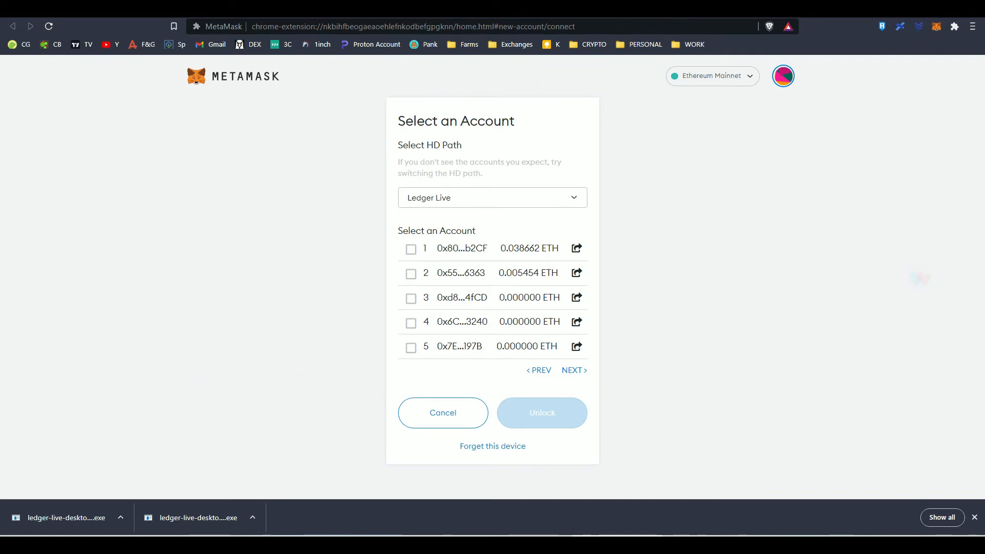
drag(1, 148, 179, 152)
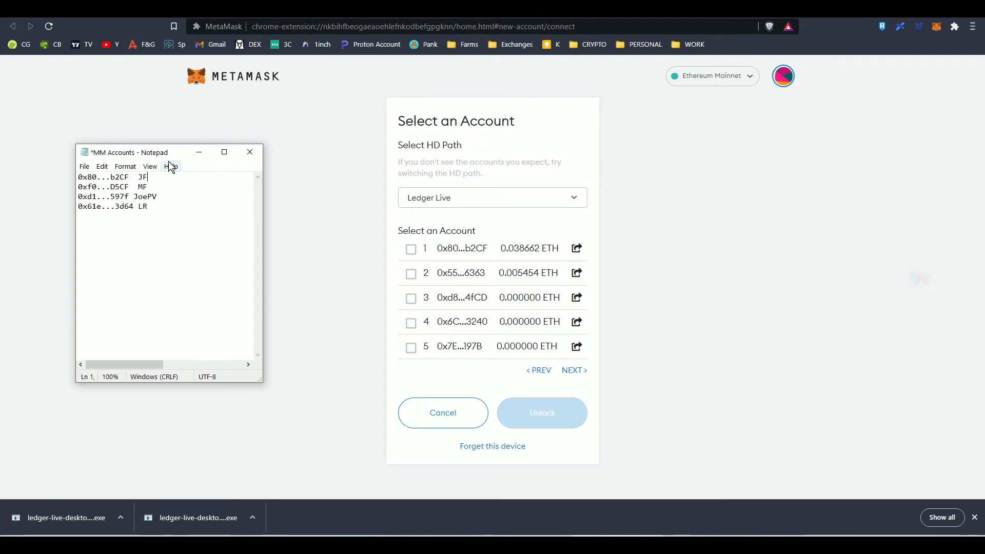
drag(173, 152, 0, 179)
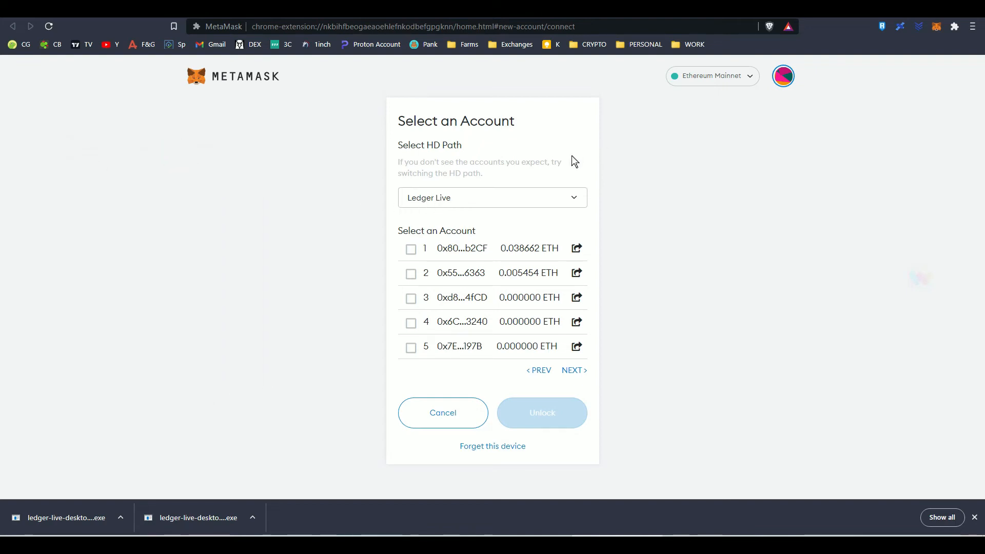
Switch the HD path to BIP44 Standard (e.g. MetaMask, Trezor) and reopen the device bridge in Ledger Live to load its accounts
click(471, 201)
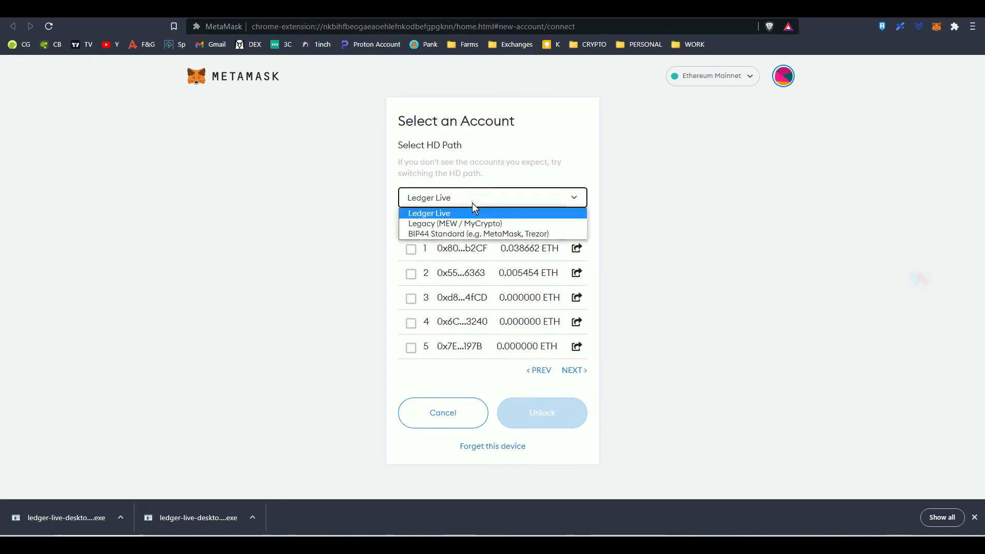
click(485, 235)
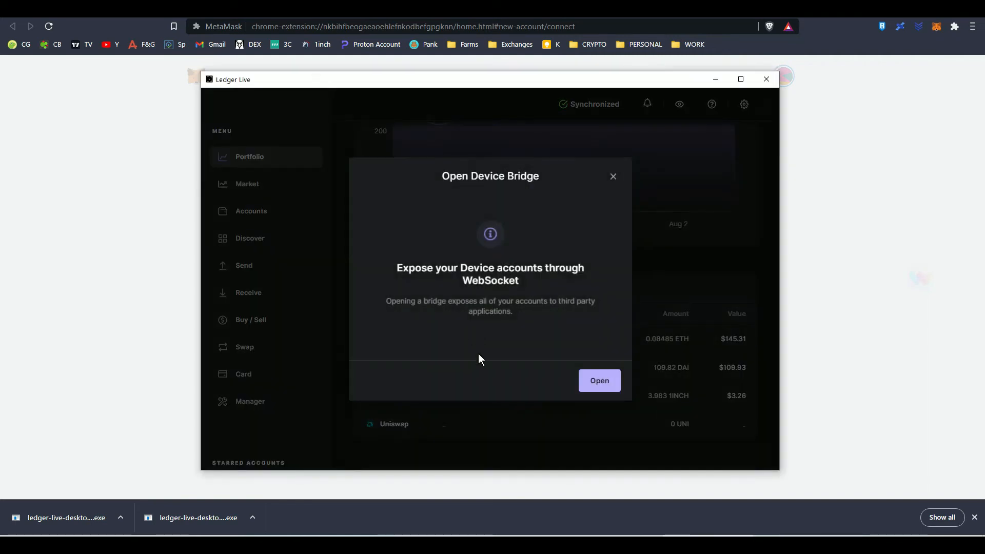
click(610, 384)
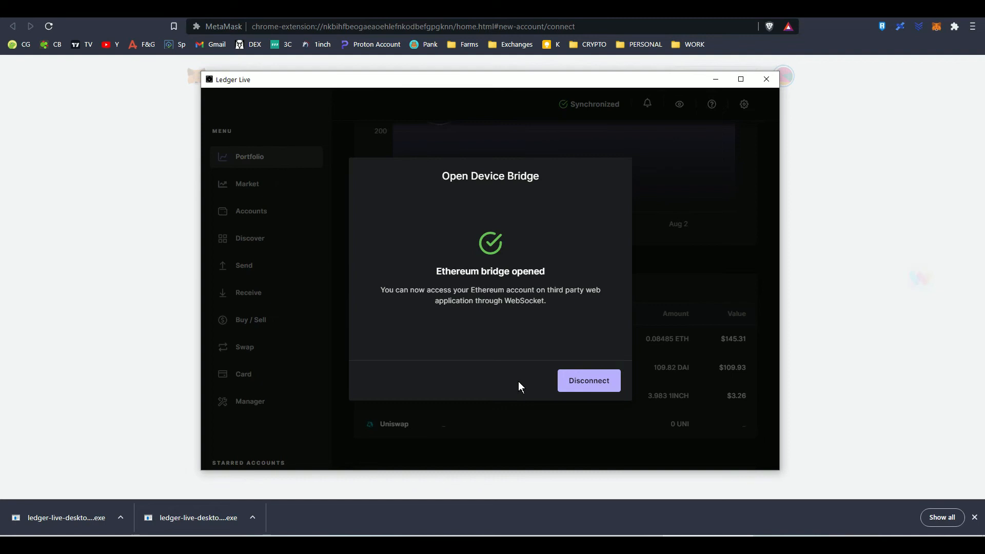
click(714, 78)
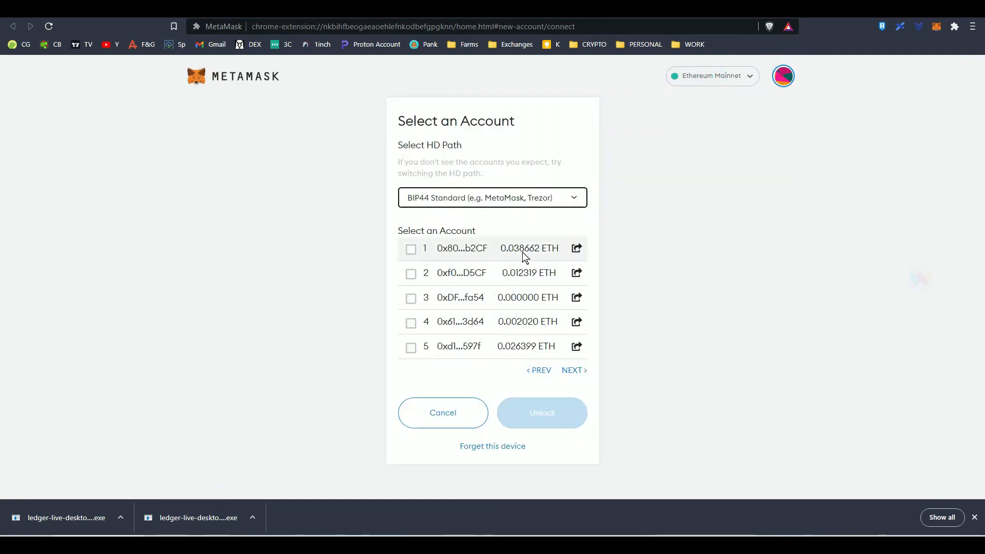
Select Ledger accounts 1, 2, 4 and 5, leaving out account 3, and unlock them for use in MetaMask
click(412, 251)
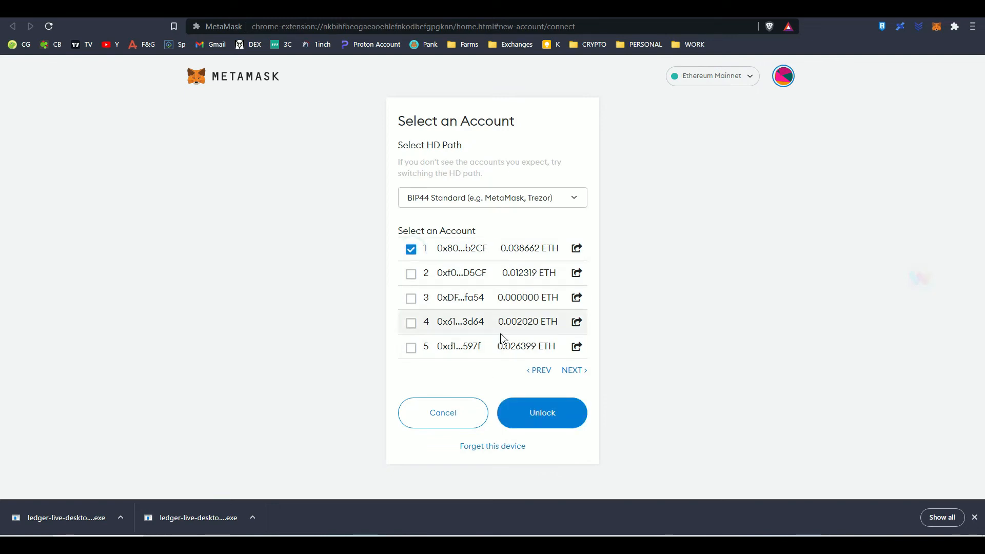
click(415, 278)
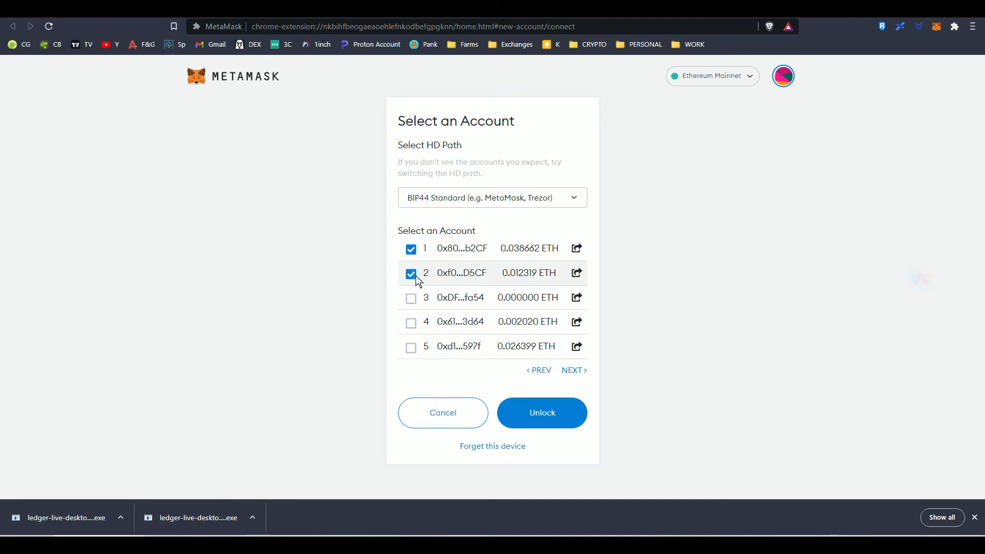
click(411, 323)
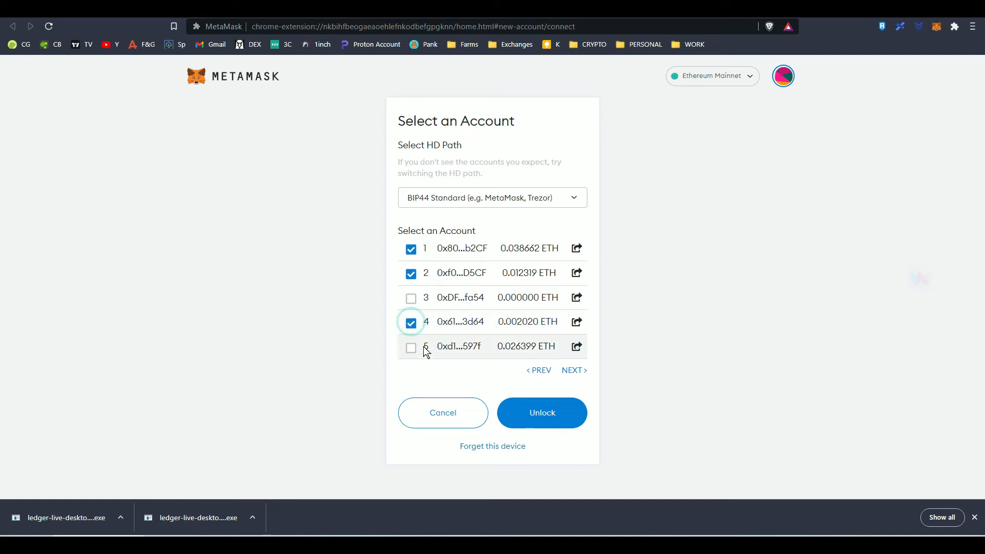
click(411, 348)
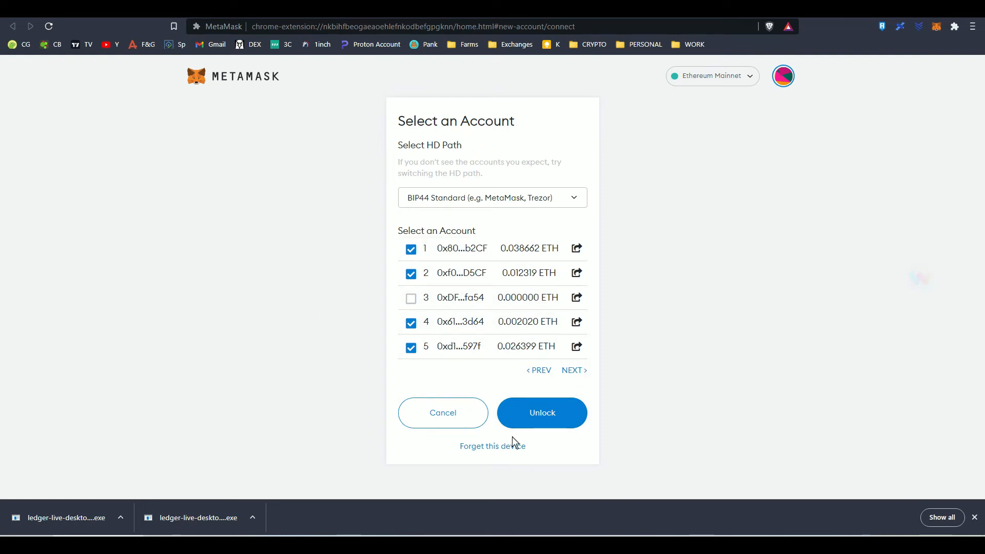
click(547, 419)
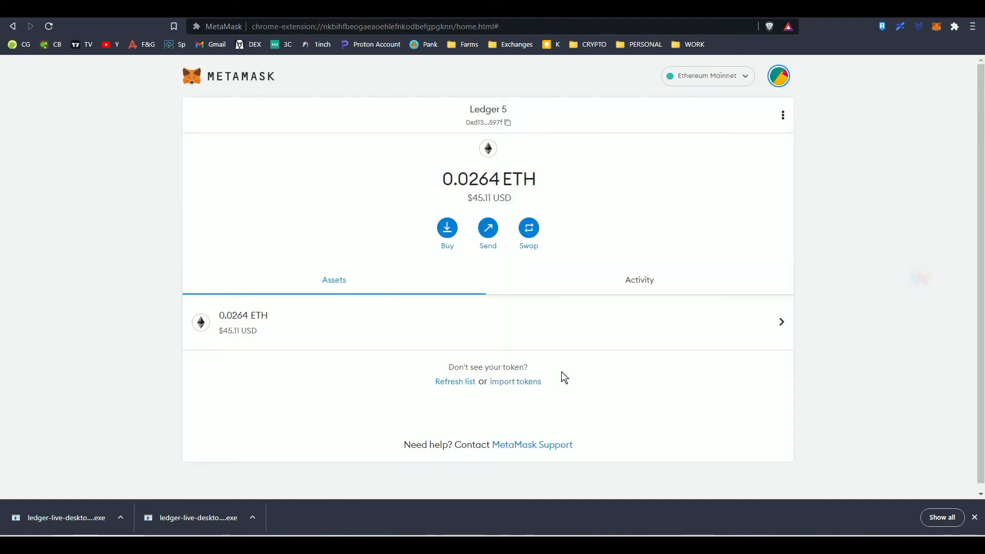
Review the imported Ledger accounts in the MetaMask account list and switch to Ledger 2
click(779, 80)
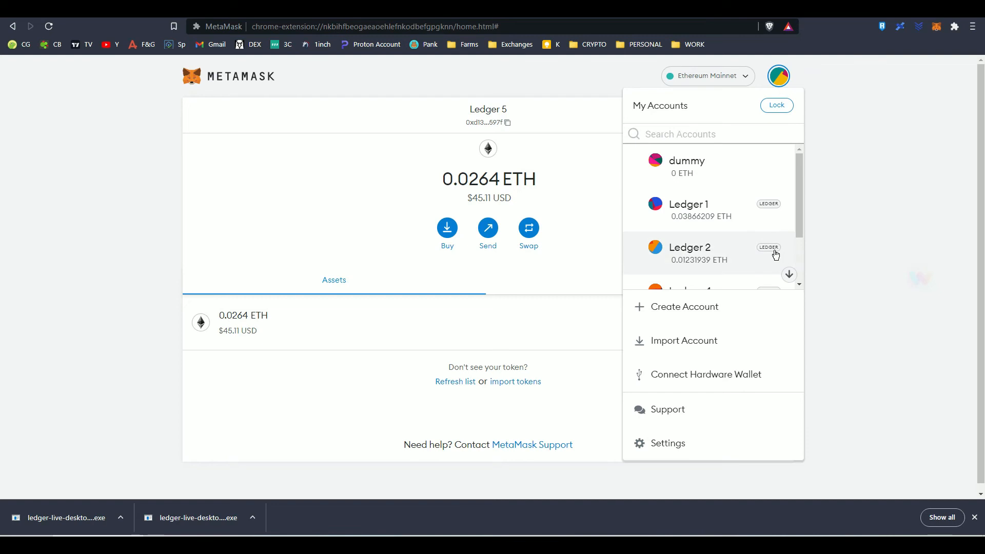
scroll(799, 239, down, 1)
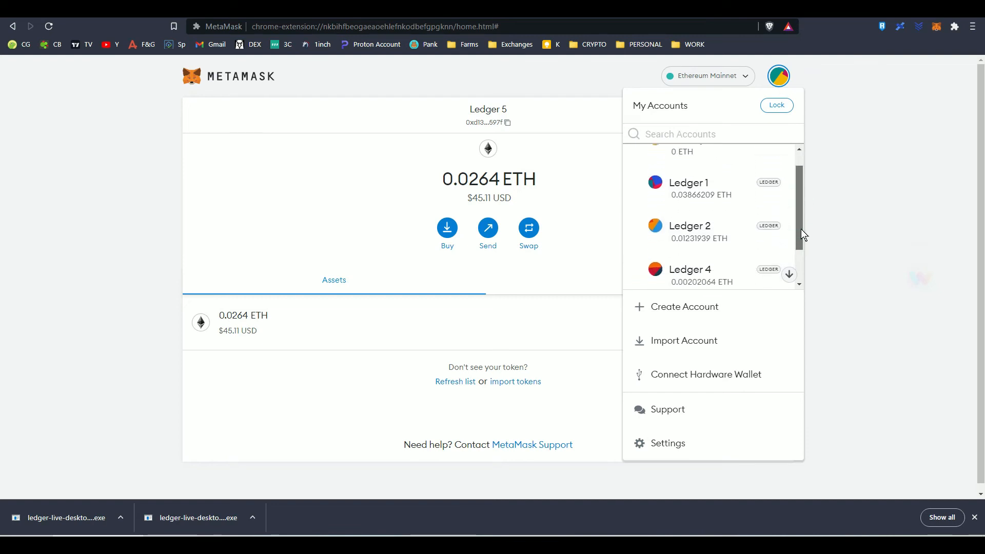
drag(802, 229, 802, 205)
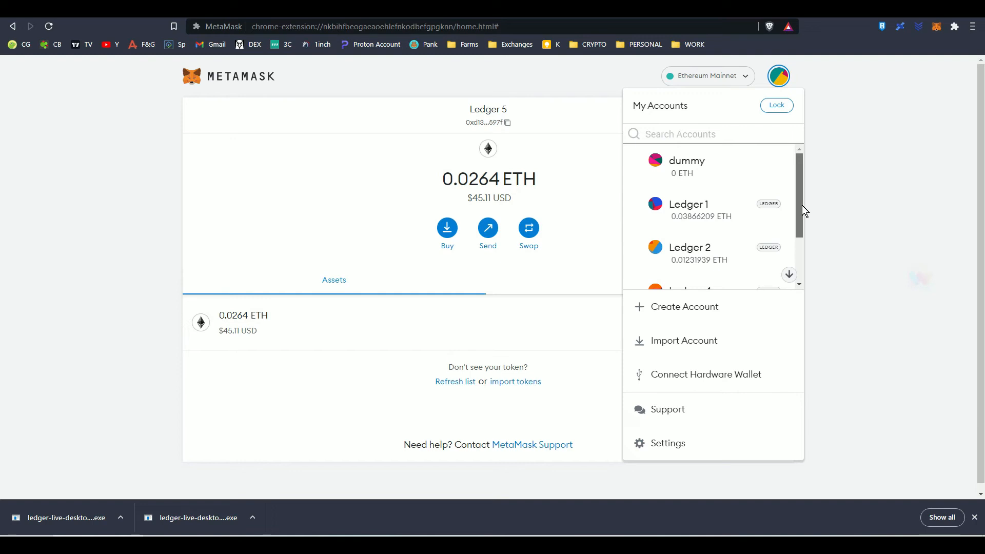
drag(802, 210, 799, 289)
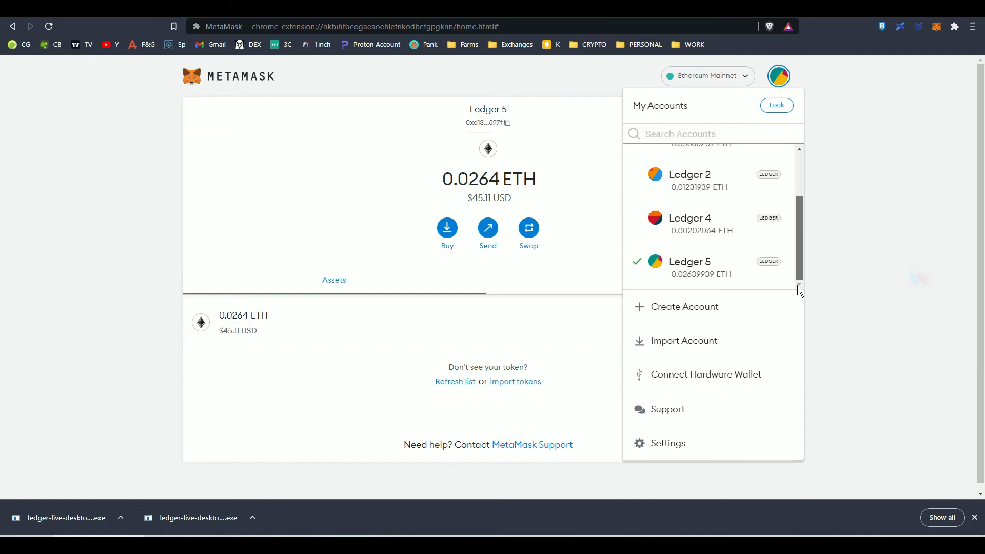
click(732, 192)
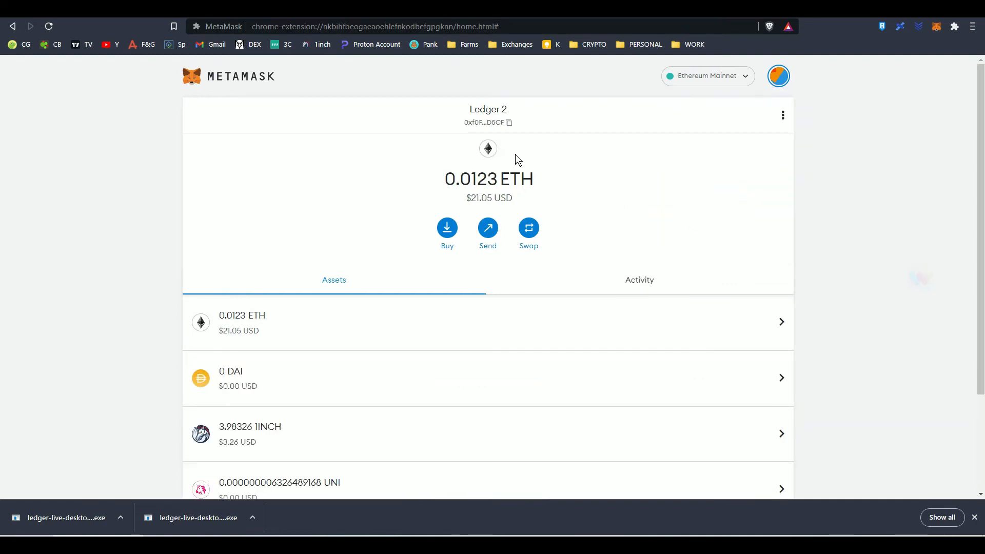
Rename the Ledger 2 account with its owner's nickname in the account details and close the details
click(782, 118)
click(771, 166)
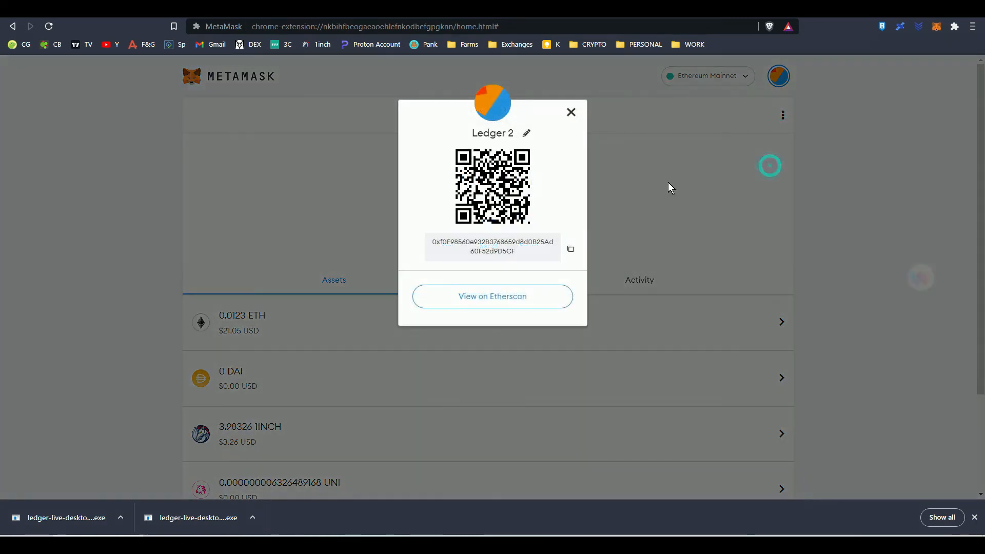
click(526, 132)
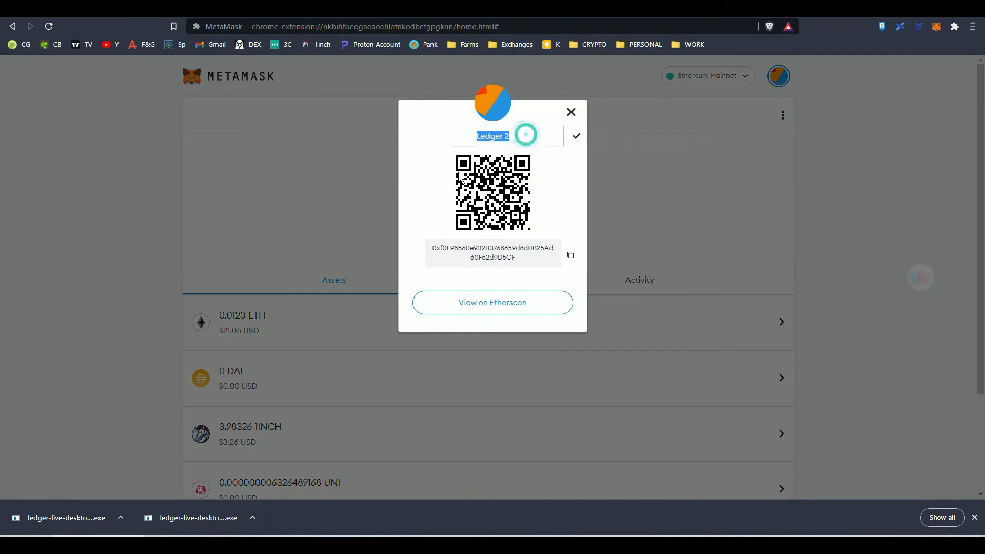
text(Joe)
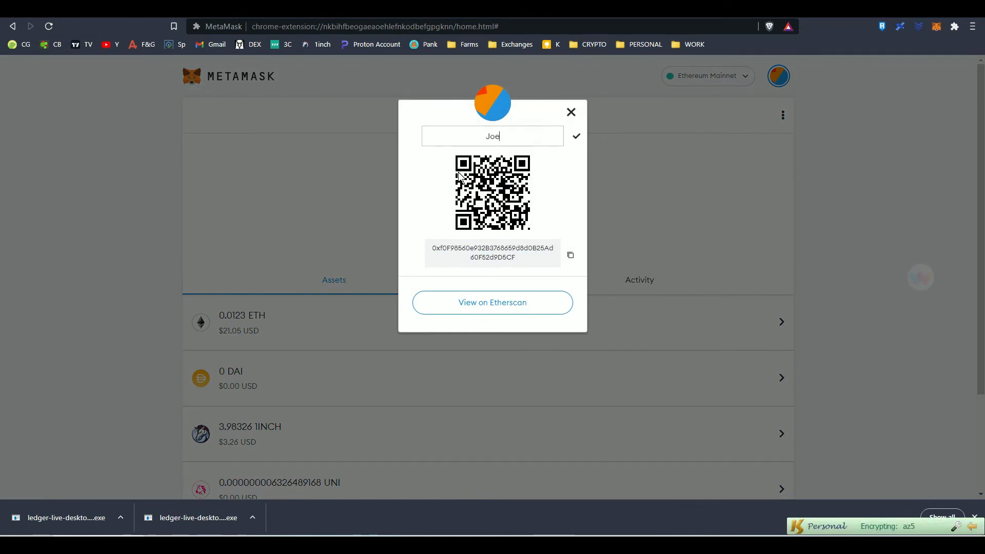
key(Return)
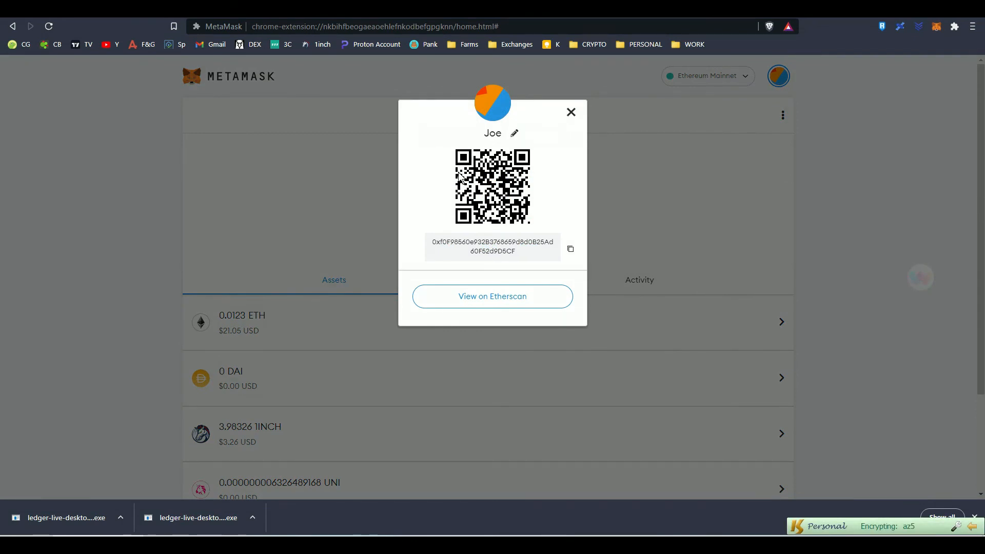
click(510, 133)
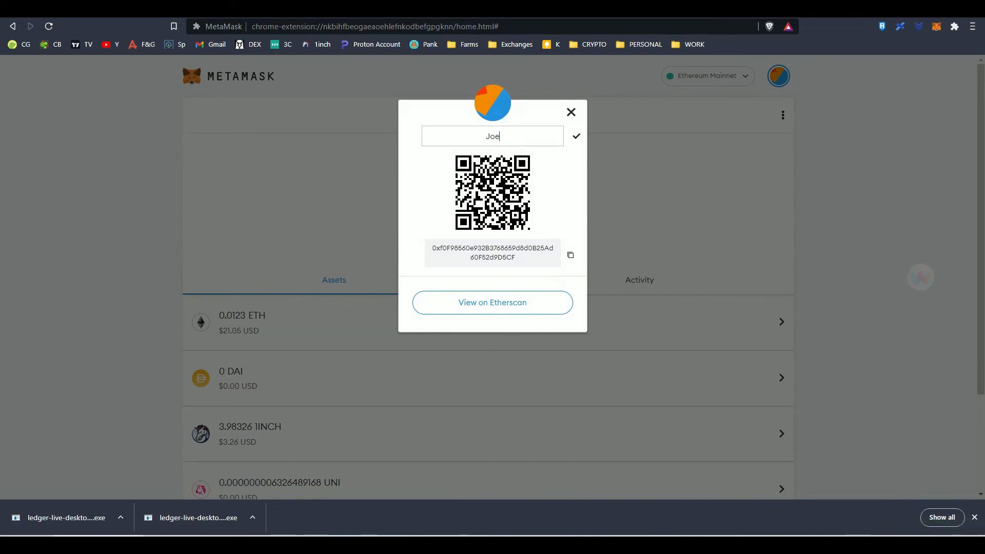
text(PV)
key(Return)
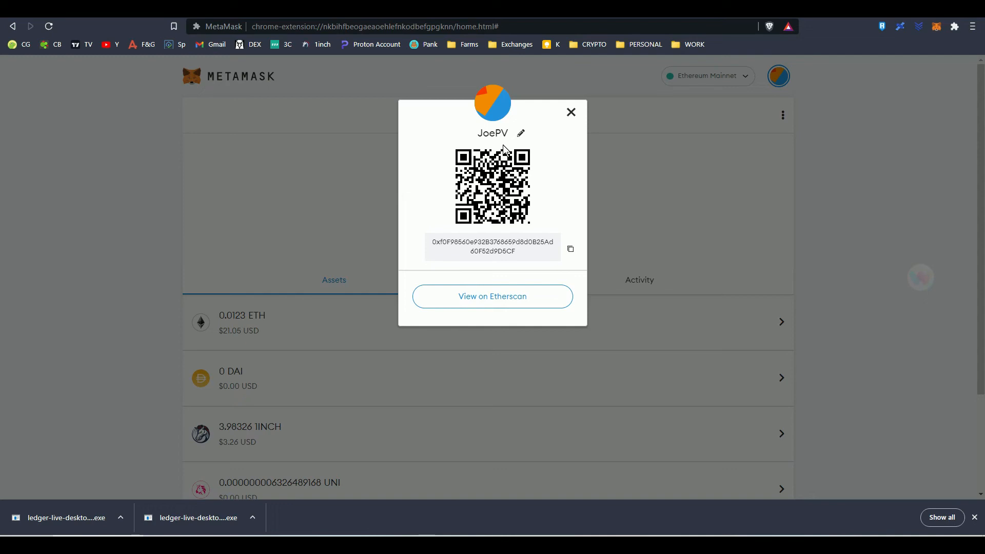
click(571, 113)
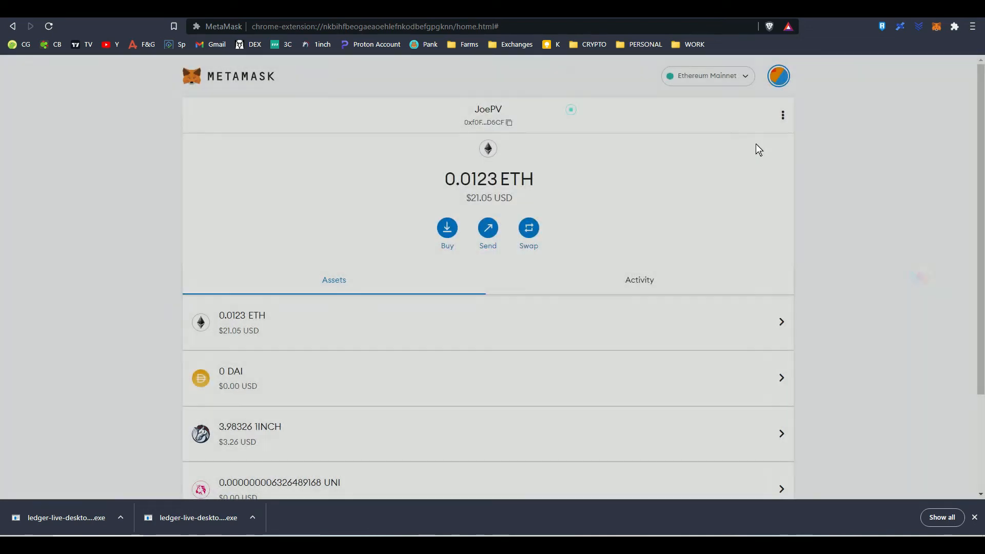
Check the renamed account in the account list, view the form for adding a network manually, and close the settings
click(779, 77)
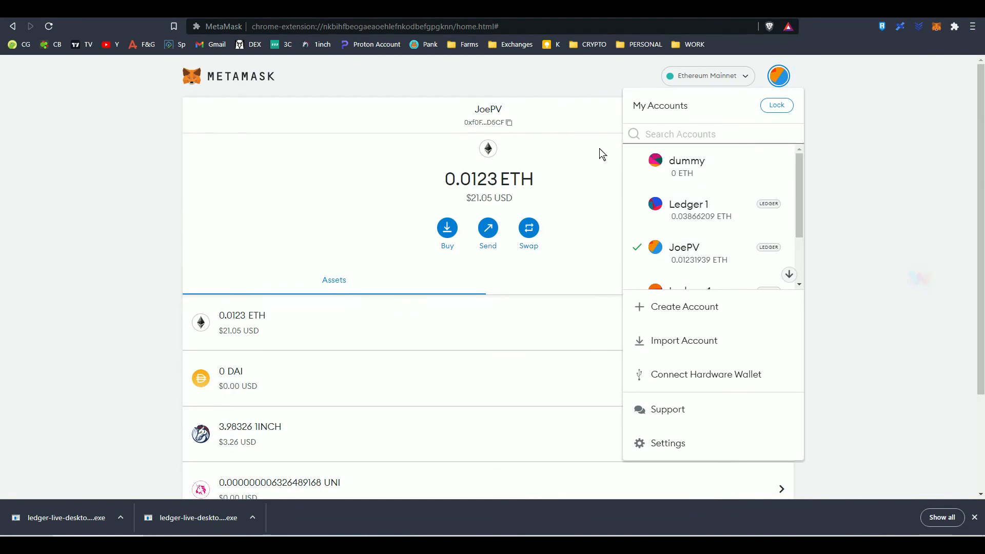
click(583, 137)
click(728, 76)
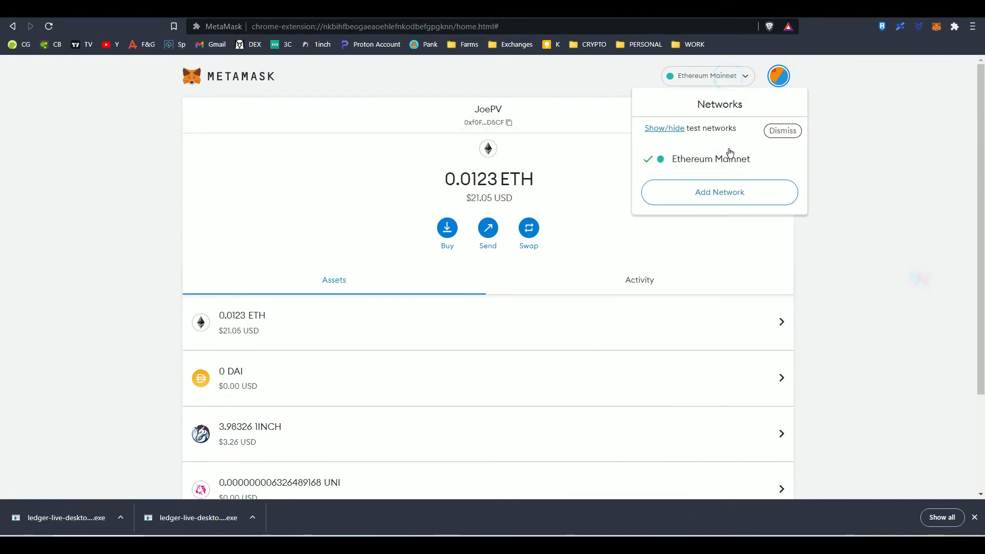
click(720, 194)
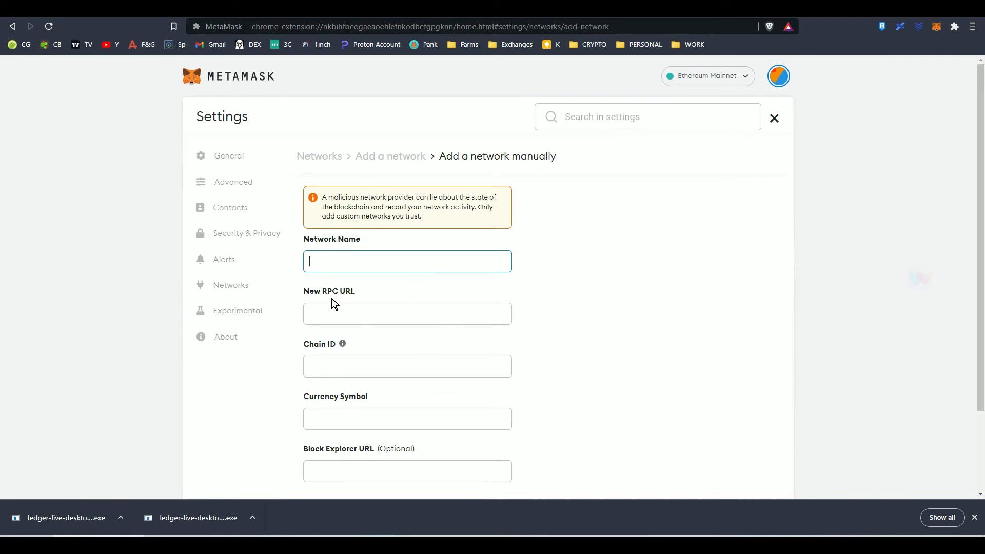
click(774, 119)
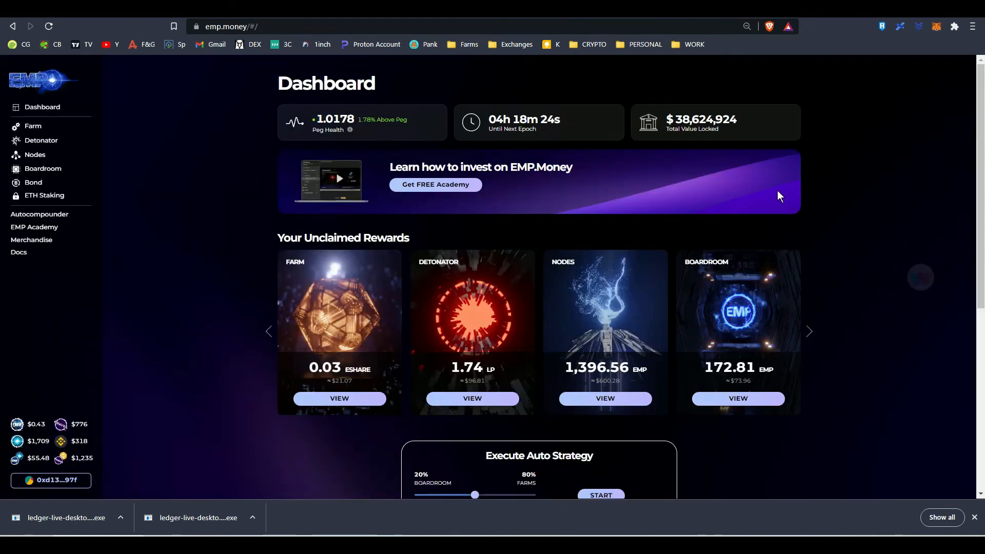
Reload the emp.money dashboard and connect every MetaMask account except dummy to the site
click(49, 26)
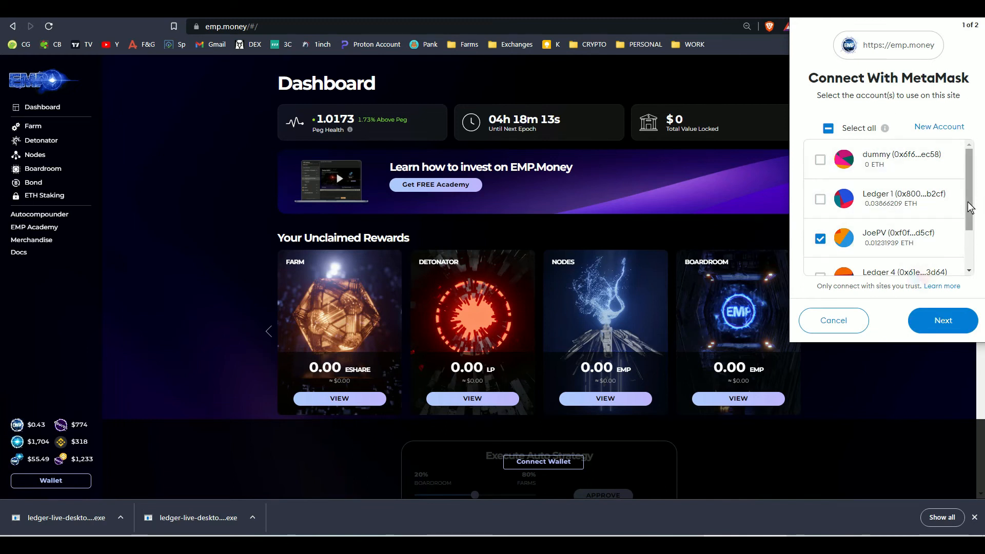
scroll(963, 240, down, 1)
scroll(963, 240, up, 1)
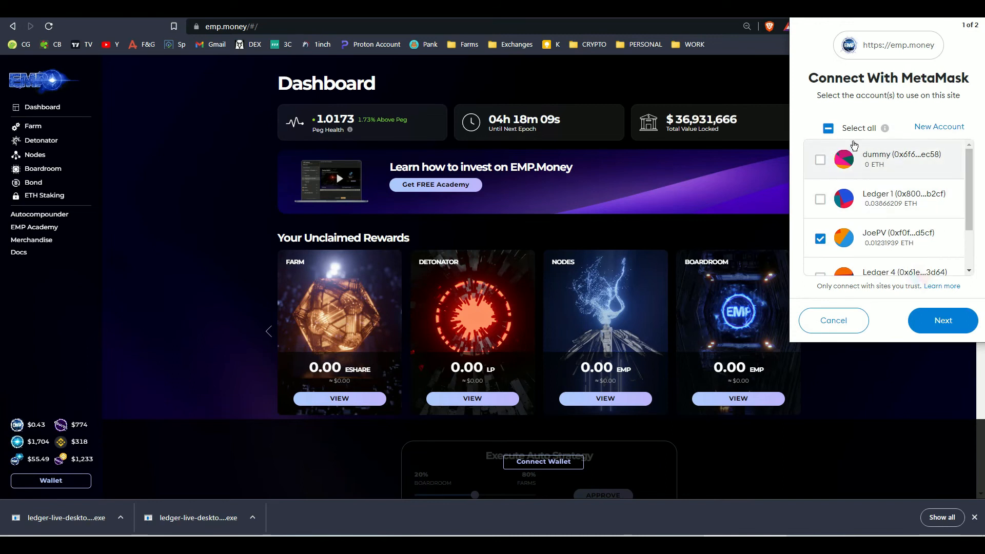
click(828, 129)
click(820, 161)
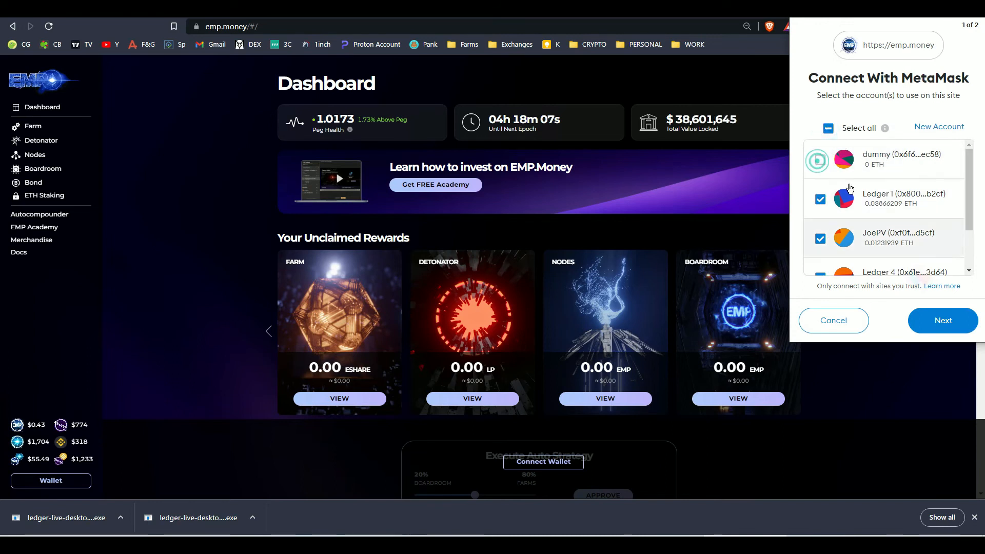
click(940, 321)
click(941, 322)
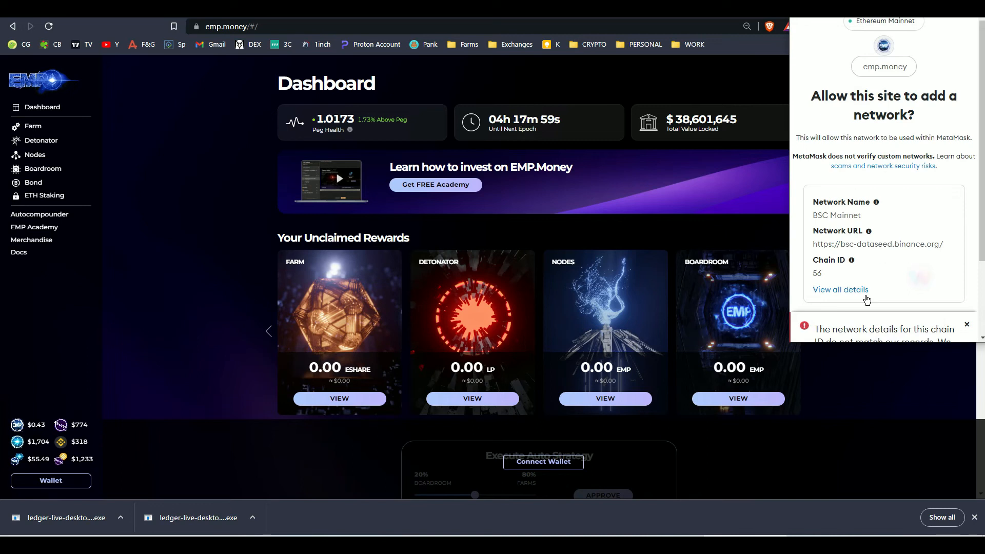
Approve adding the BSC Mainnet network with chain ID 56, switch to it, and reload the emp.money dashboard
scroll(888, 242, down, 2)
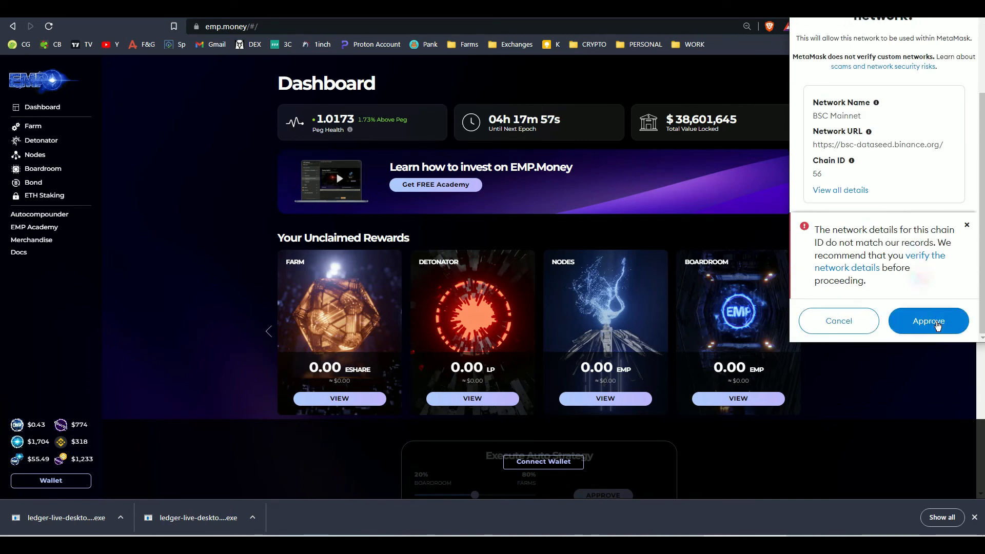
click(937, 323)
click(937, 321)
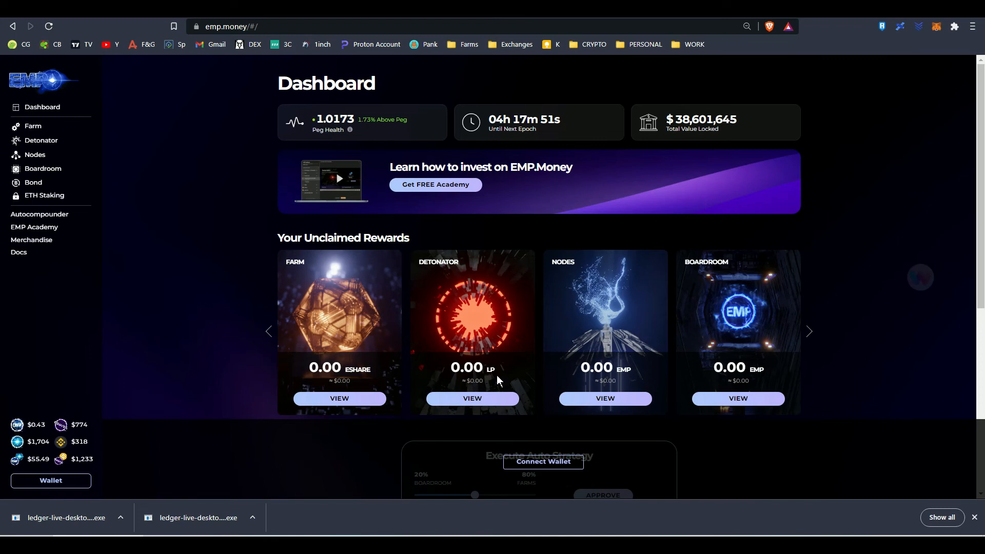
click(48, 28)
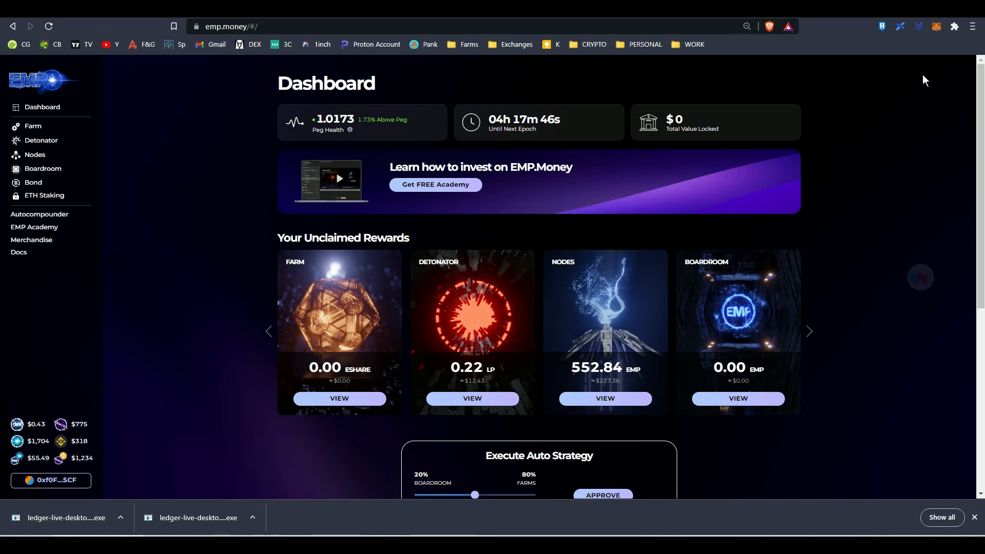
Switch MetaMask to the Ledger 5 account and reload the emp.money dashboard for that account
click(939, 31)
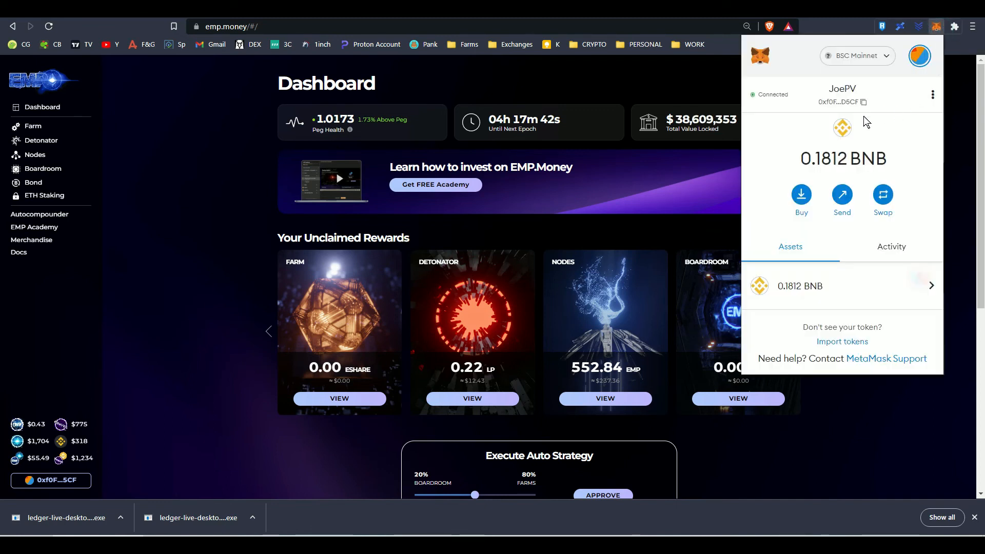
click(926, 63)
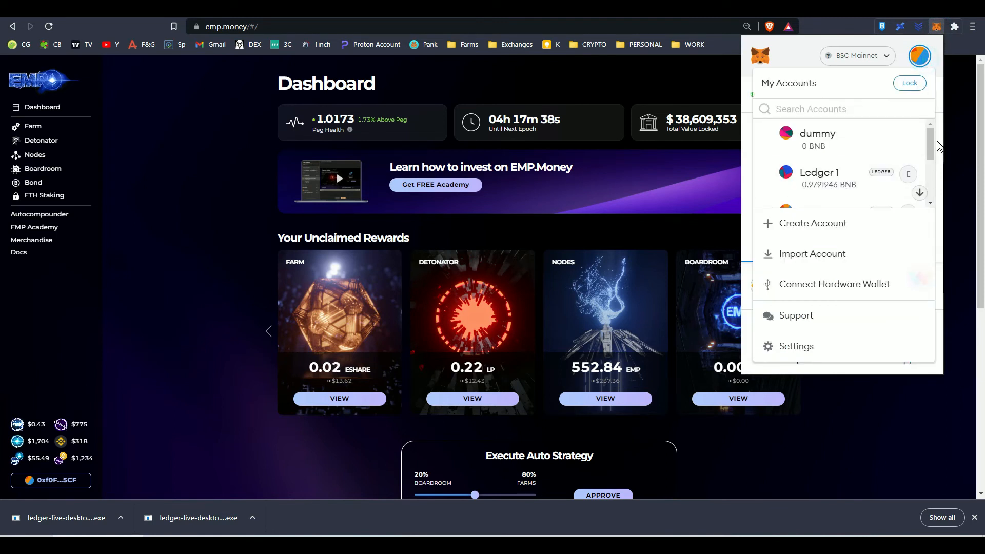
drag(930, 146, 927, 190)
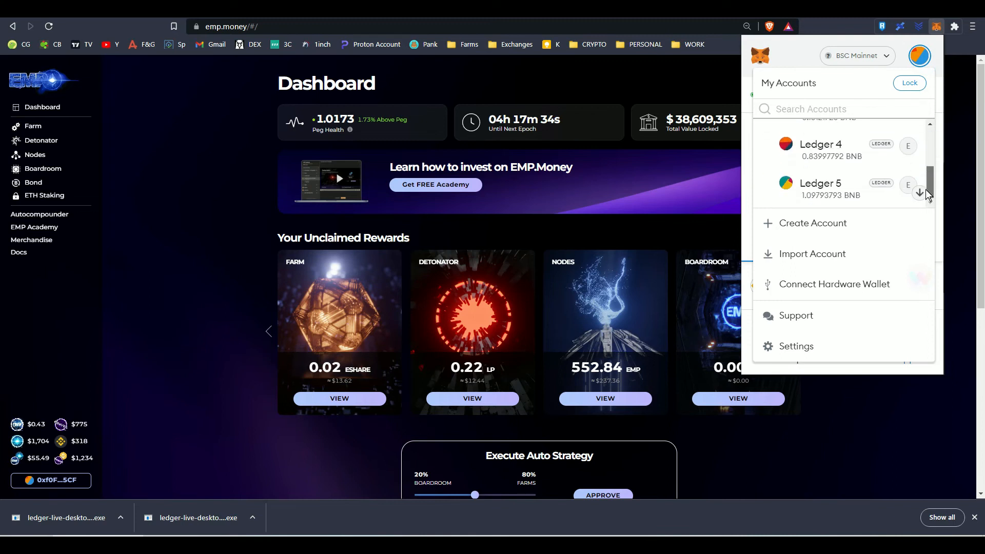
click(800, 189)
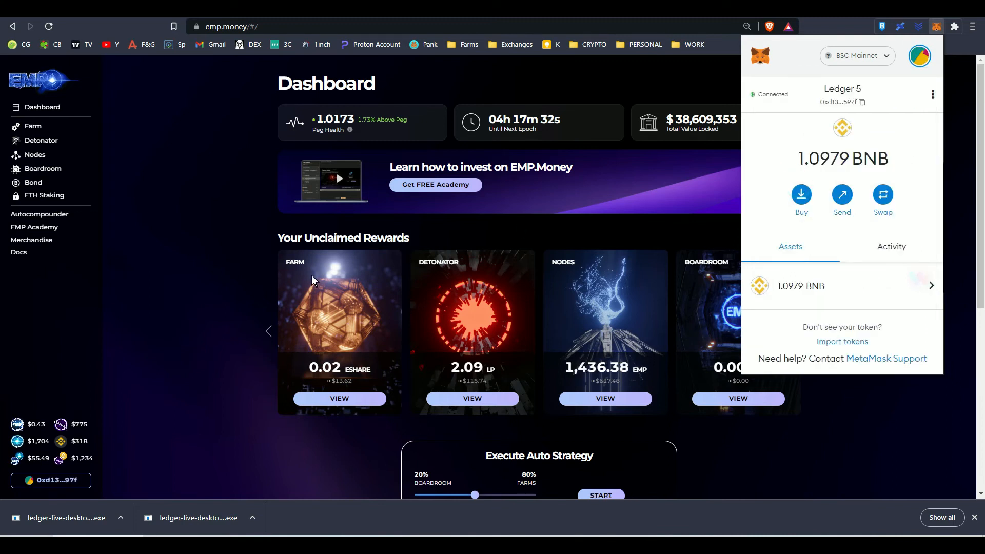
click(183, 293)
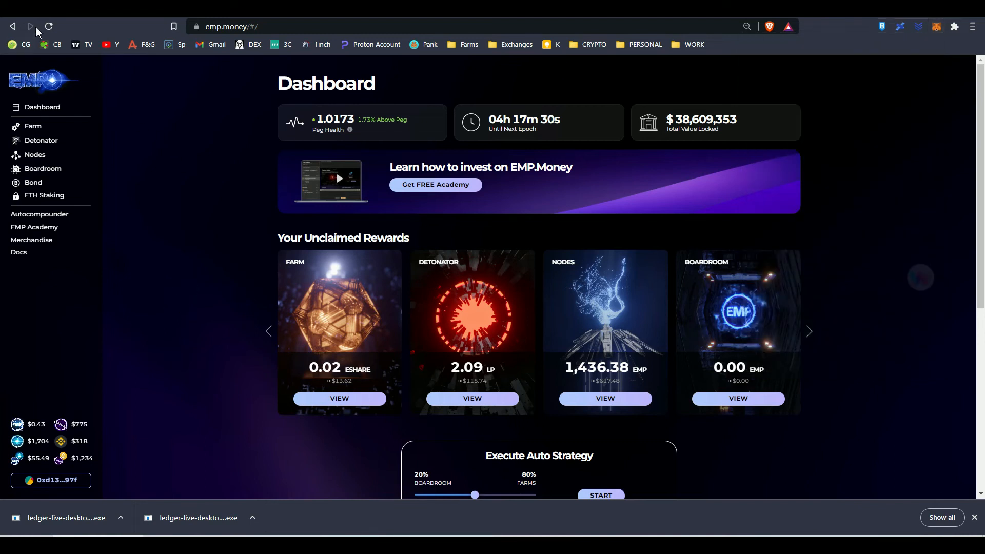
click(48, 26)
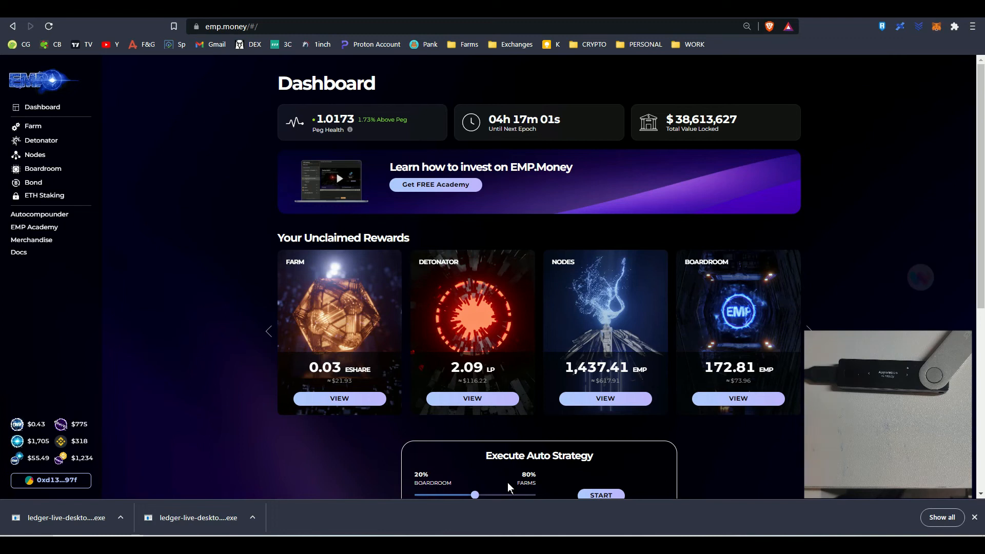
View the available options for the preferred Ledger connection type in MetaMask's advanced settings, keeping Ledger Live selected
click(936, 27)
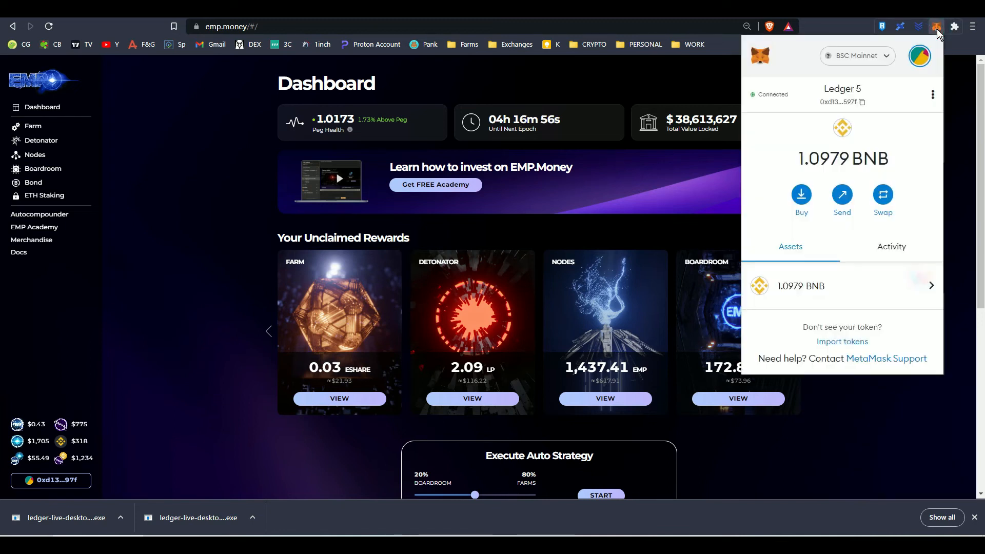
click(921, 65)
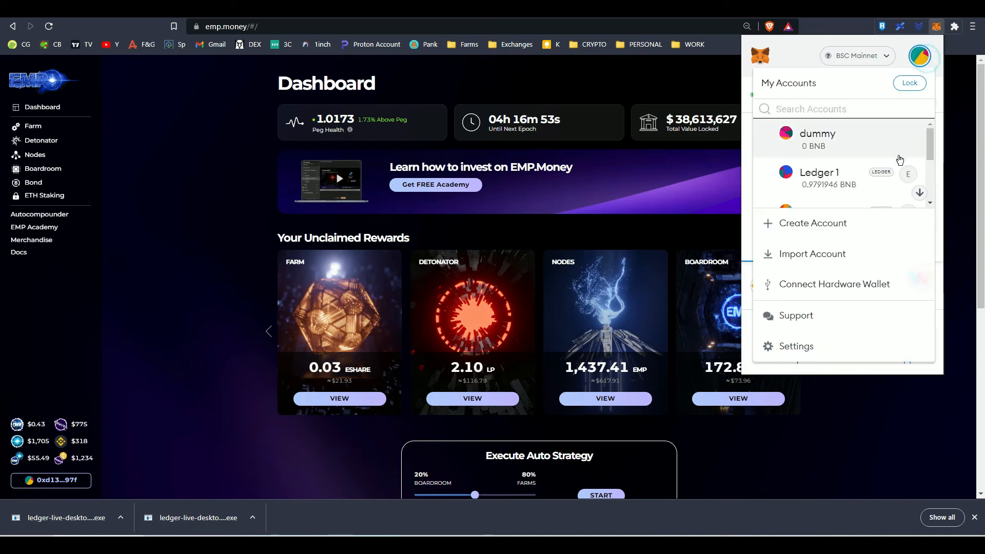
click(796, 345)
click(802, 185)
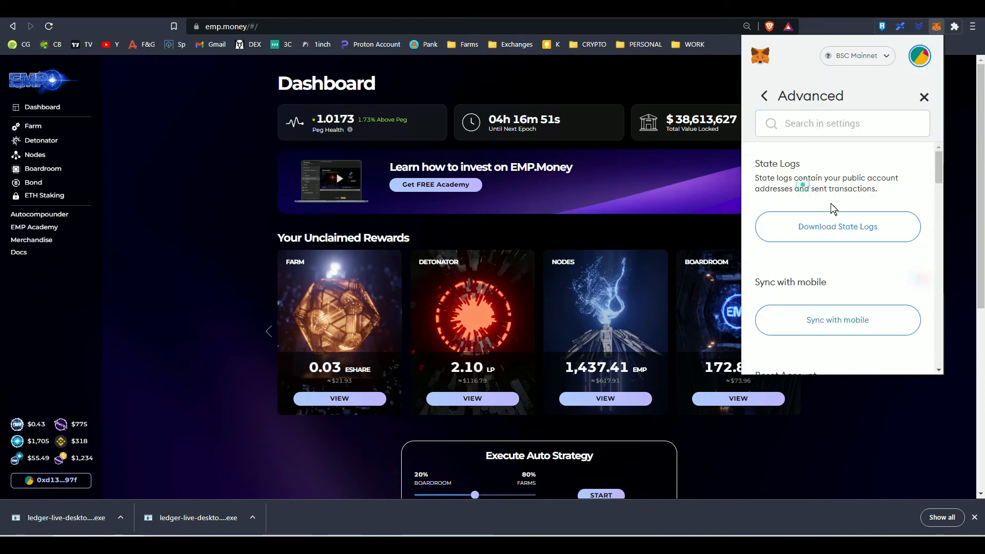
scroll(922, 297, down, 12)
scroll(921, 307, down, 8)
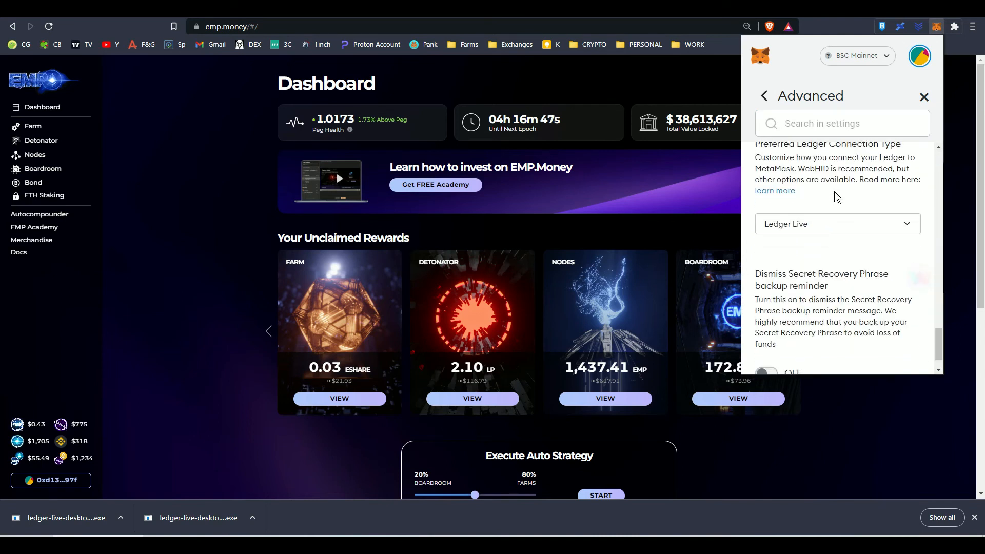
click(835, 225)
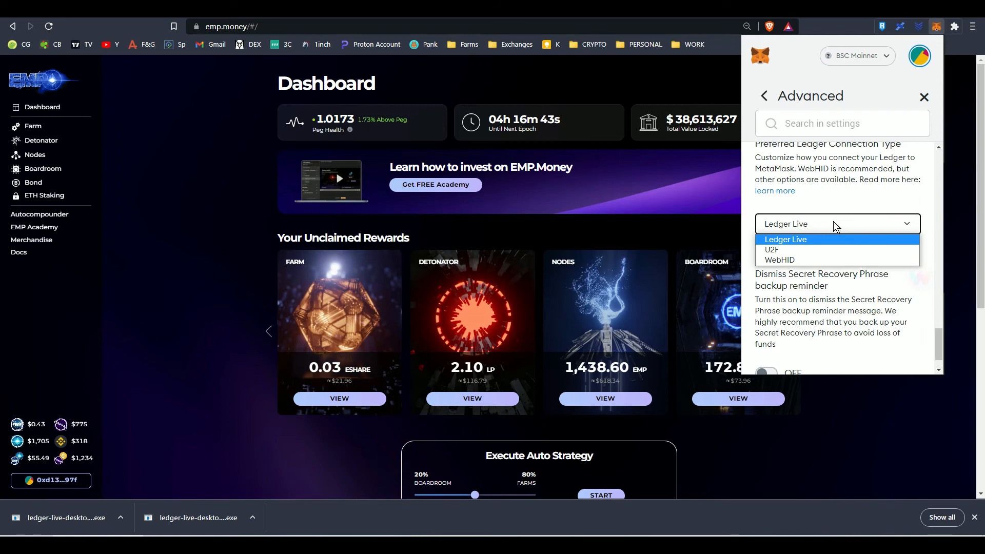
click(924, 97)
click(903, 450)
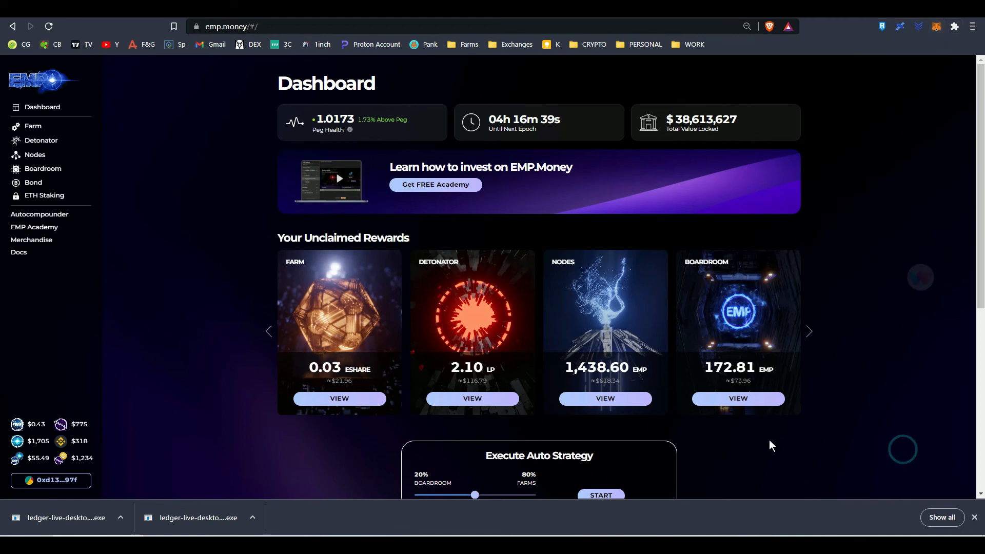
Claim the emp.money node rewards, confirming the transaction in MetaMask and opening the device bridge in Ledger Live
click(586, 400)
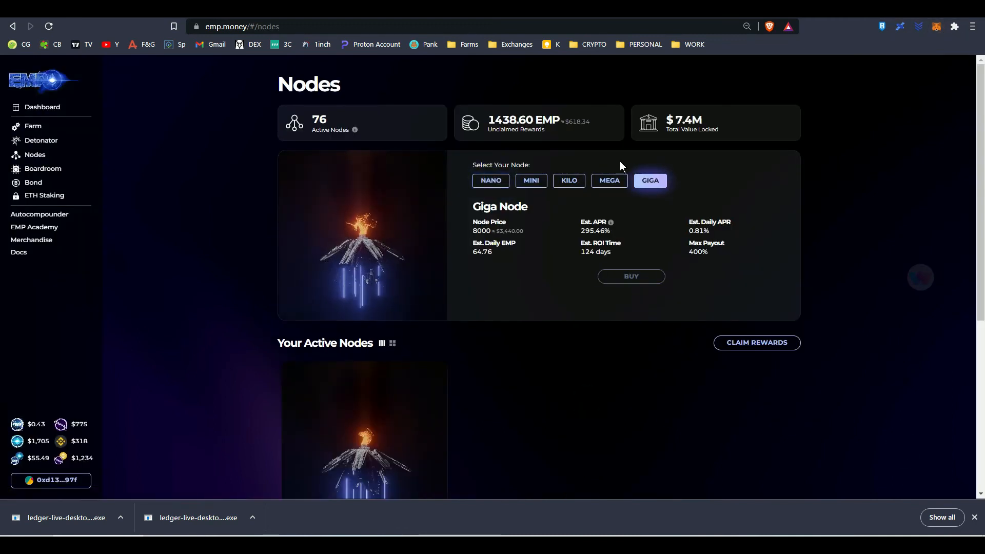
click(762, 345)
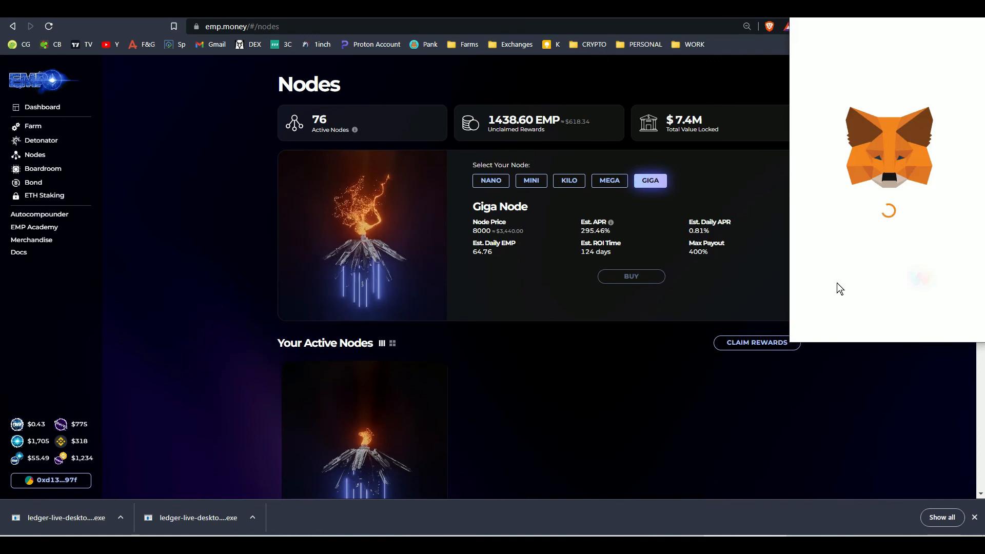
scroll(882, 252, down, 5)
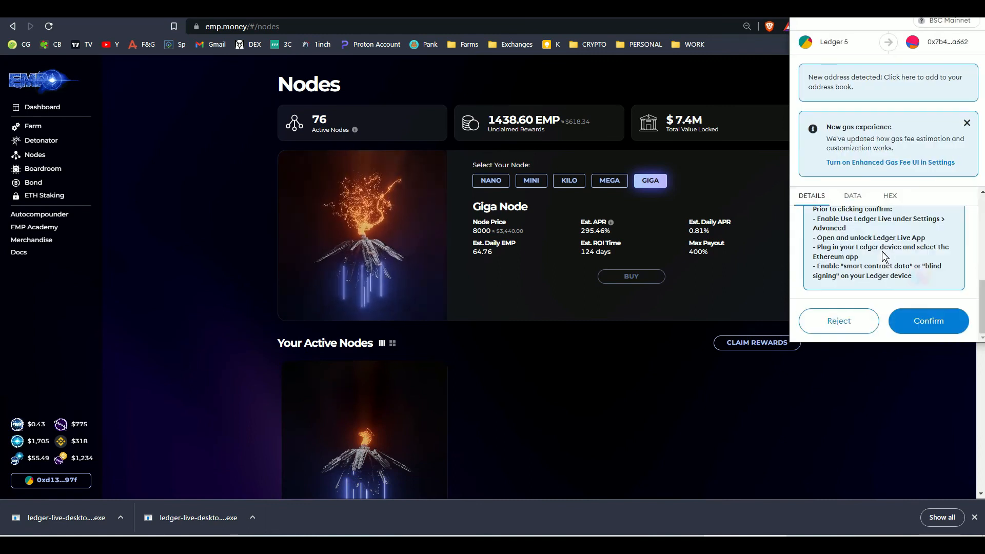
scroll(965, 231, up, 2)
scroll(965, 232, down, 2)
click(916, 321)
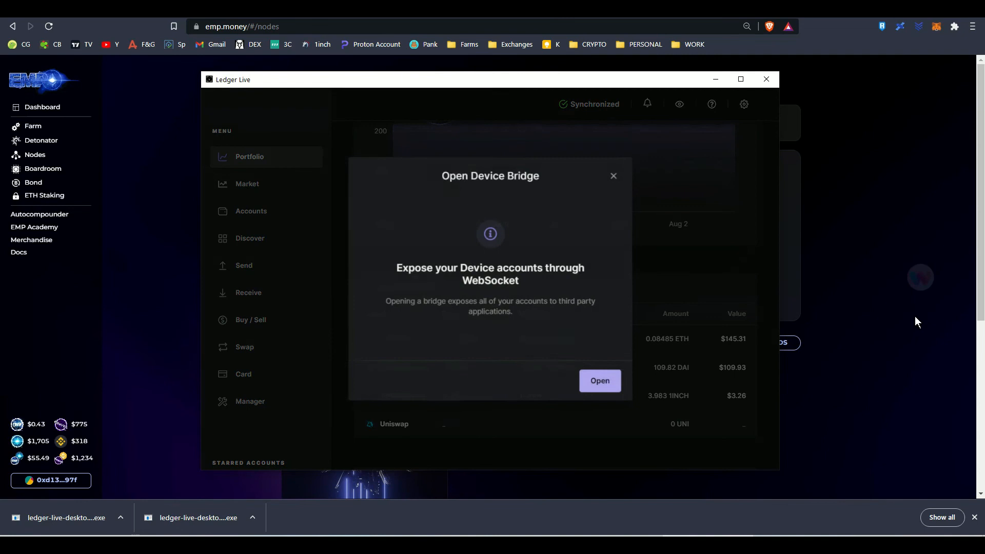
click(595, 382)
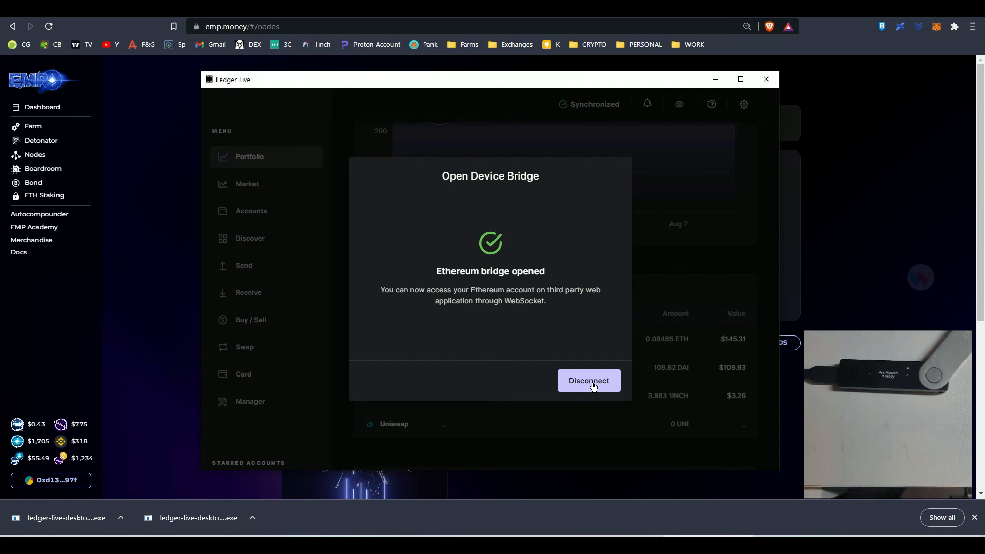
click(715, 79)
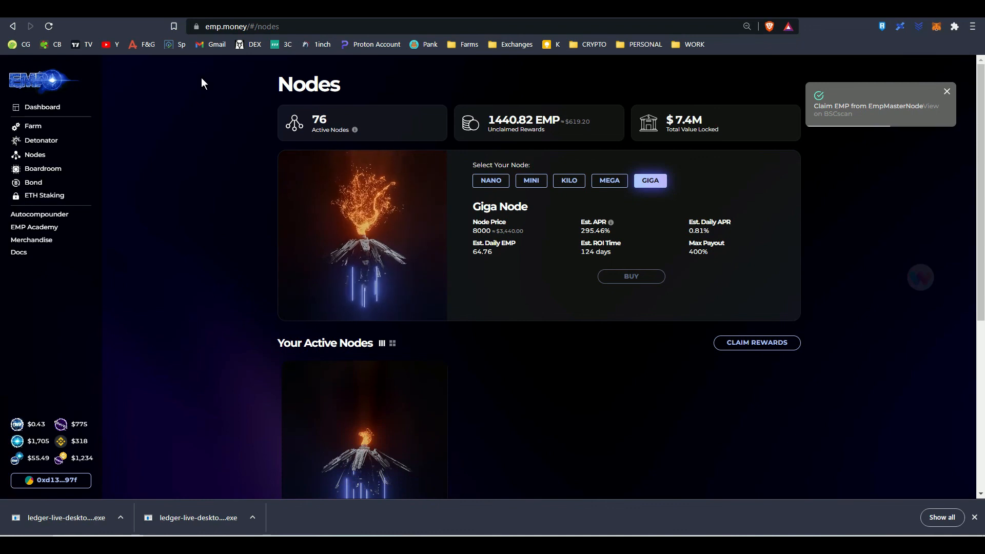
Reload the Nodes page and dismiss the completed device bridge dialog in Ledger Live
click(49, 30)
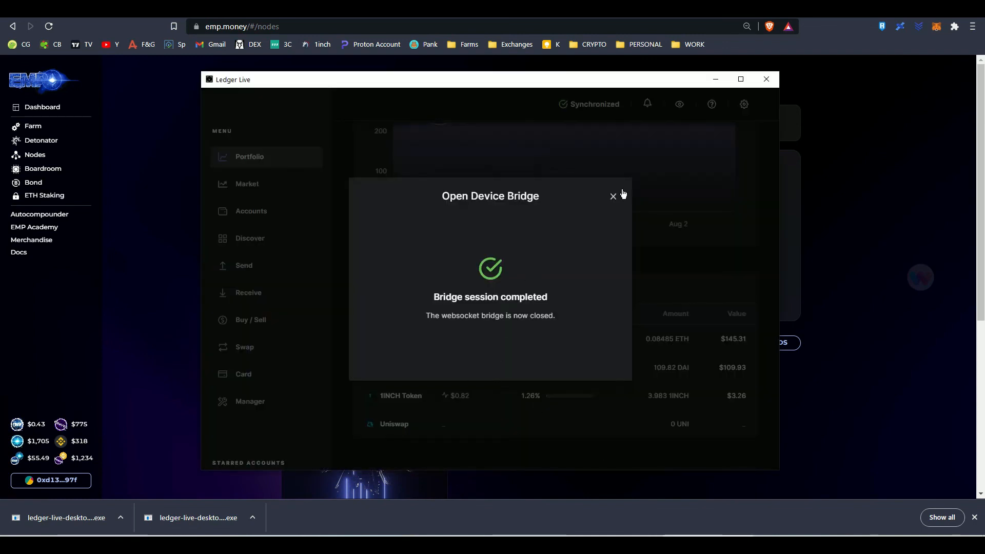
click(614, 198)
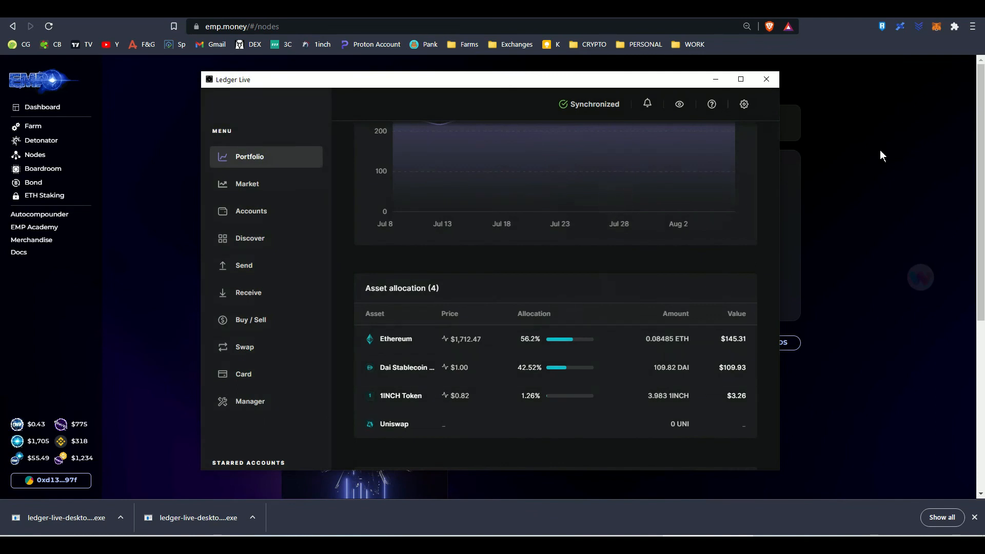
click(879, 150)
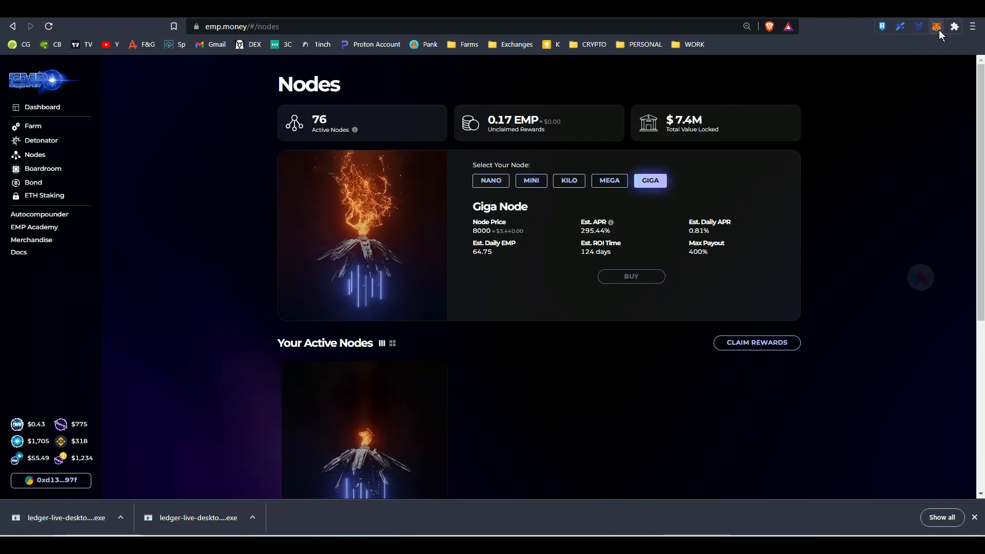
Set the preferred Ledger connection type to WebHID in MetaMask's advanced settings
click(939, 30)
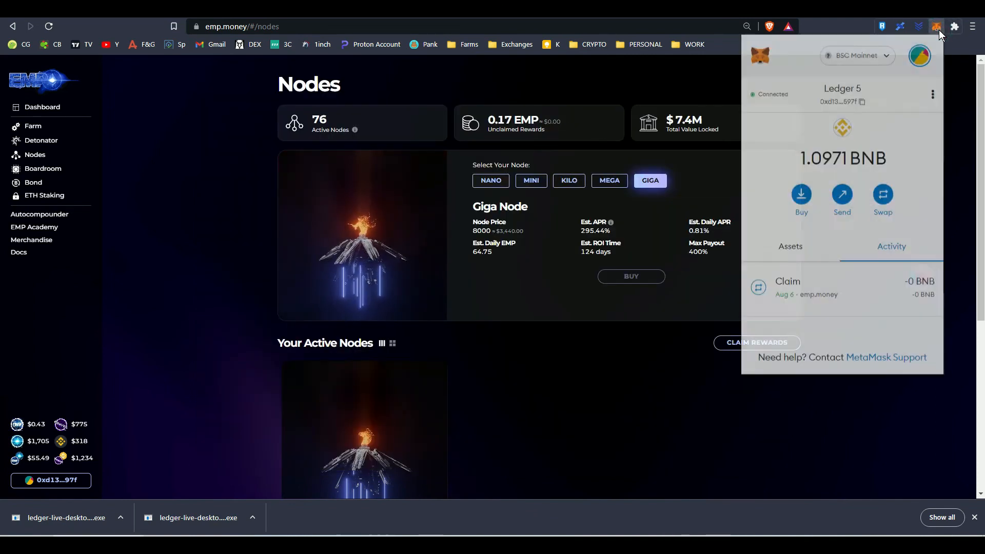
click(920, 65)
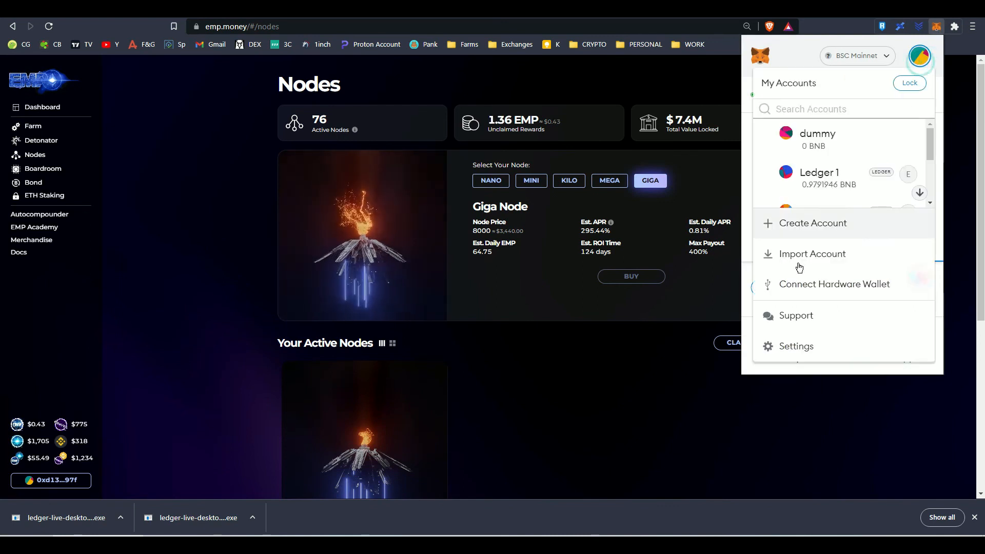
click(785, 347)
click(812, 192)
scroll(866, 314, down, 6)
scroll(863, 311, down, 10)
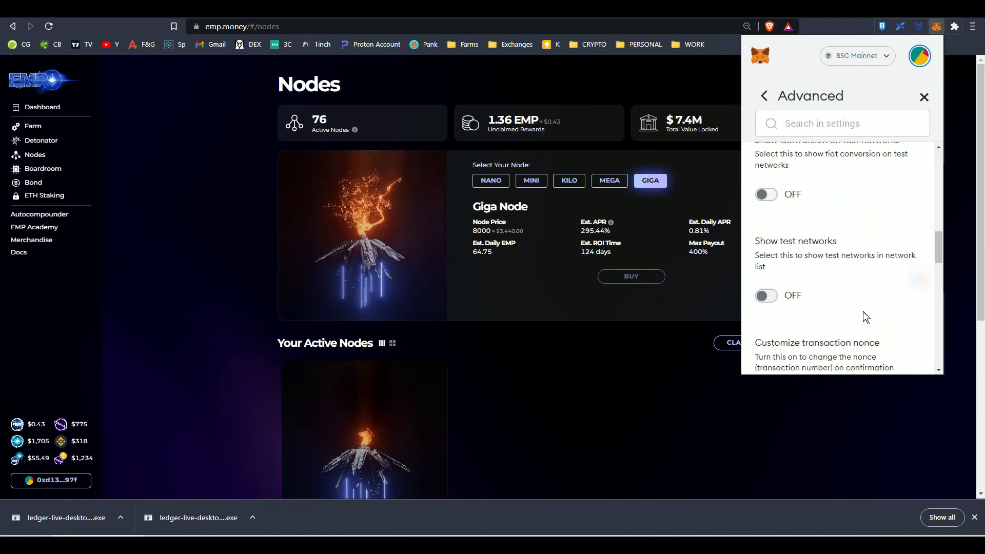
scroll(863, 313, up, 2)
scroll(862, 321, down, 5)
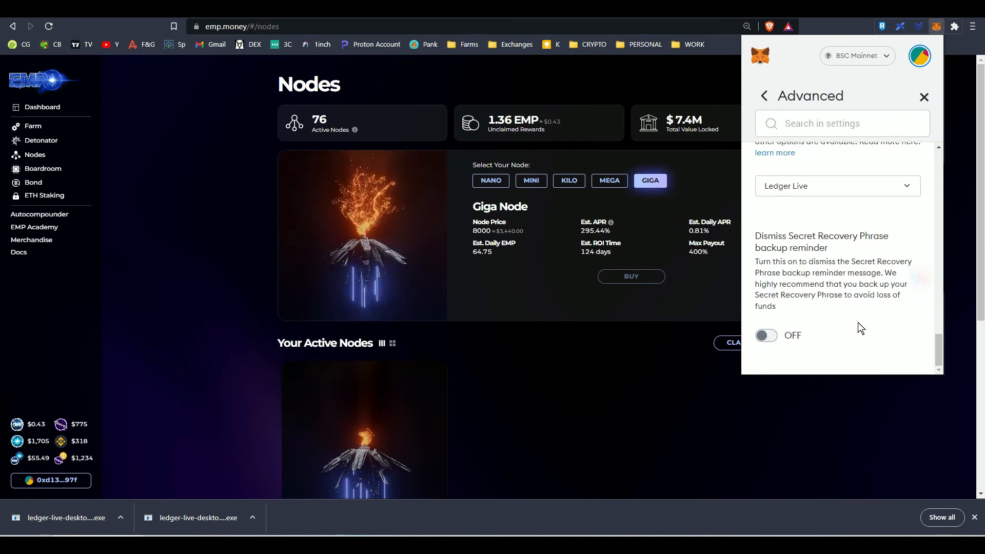
click(790, 188)
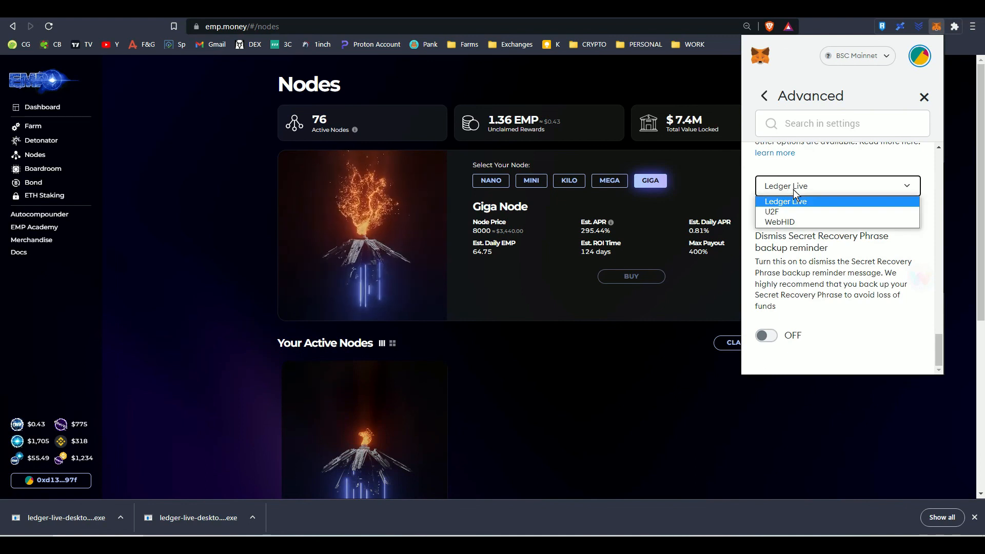
click(783, 217)
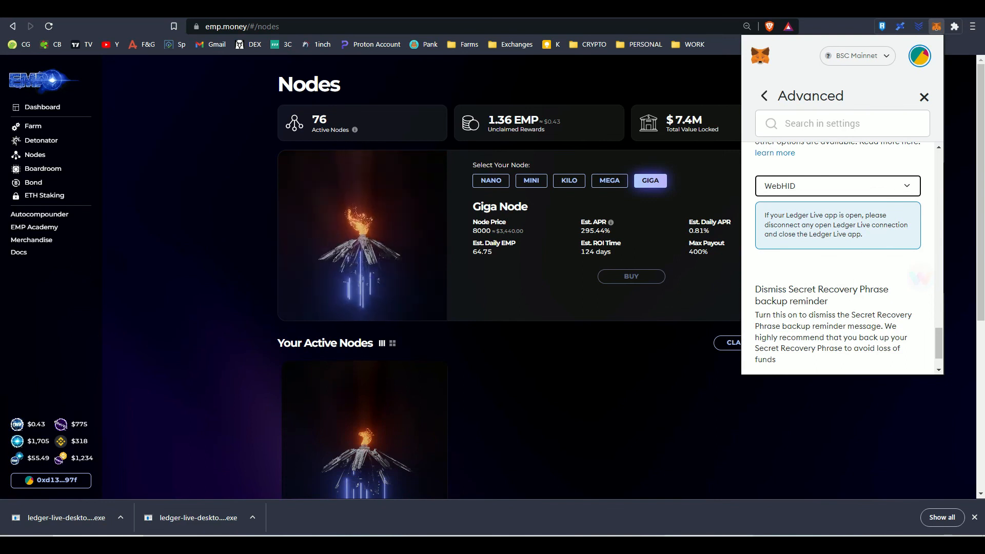
Switch to Ledger Live and close it, then dismiss the MetaMask settings
key(alt+Tab)
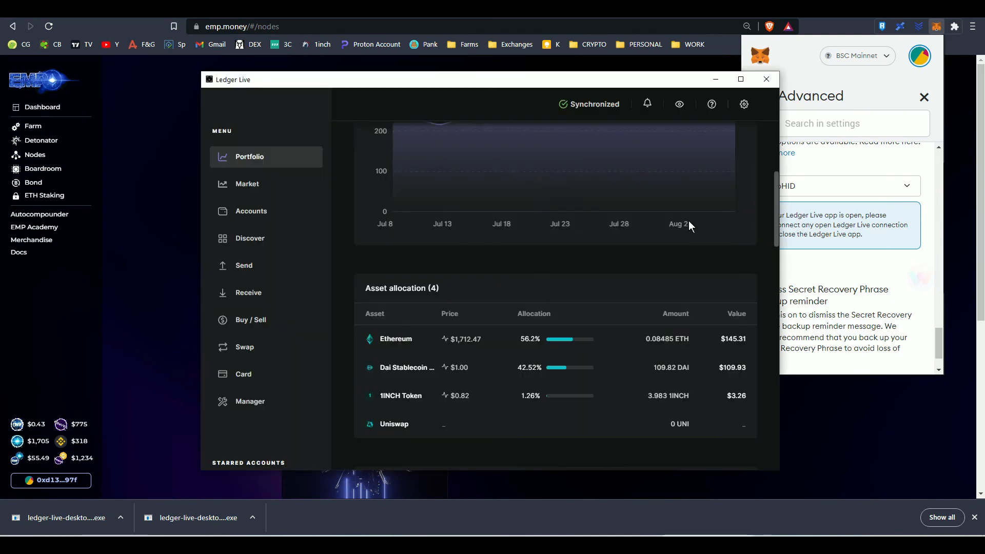
click(768, 81)
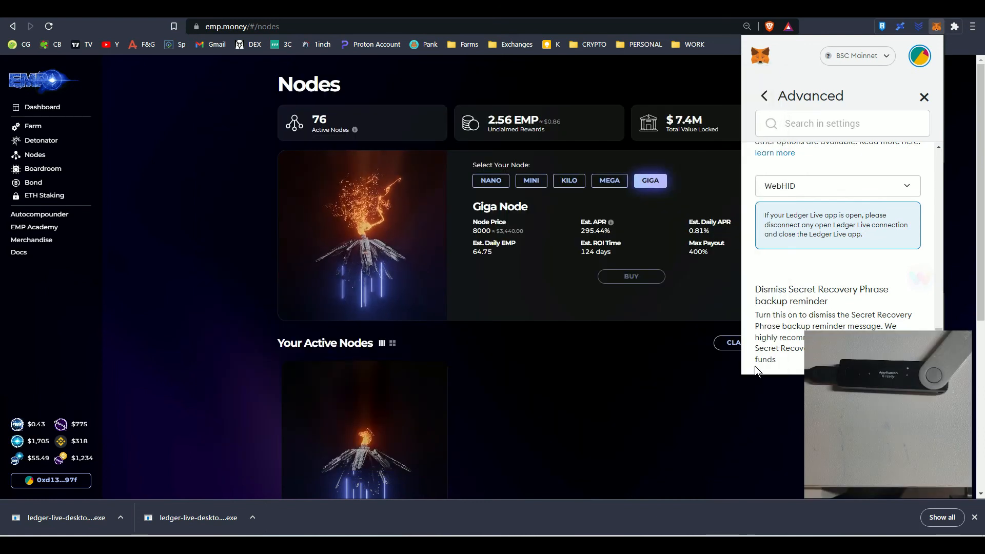
click(681, 421)
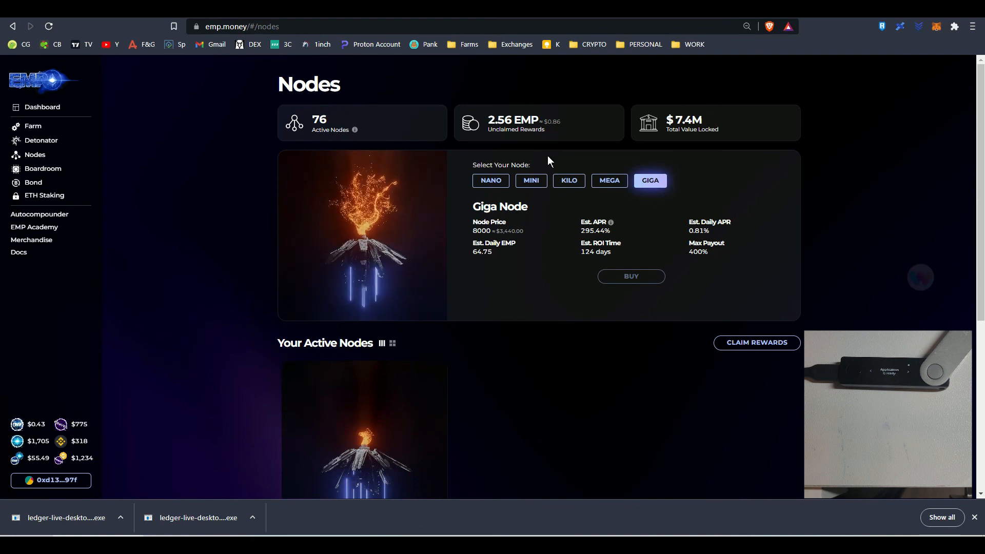
Claim the newly accrued node rewards on emp.money and confirm the transaction in MetaMask over the WebHID connection
click(749, 347)
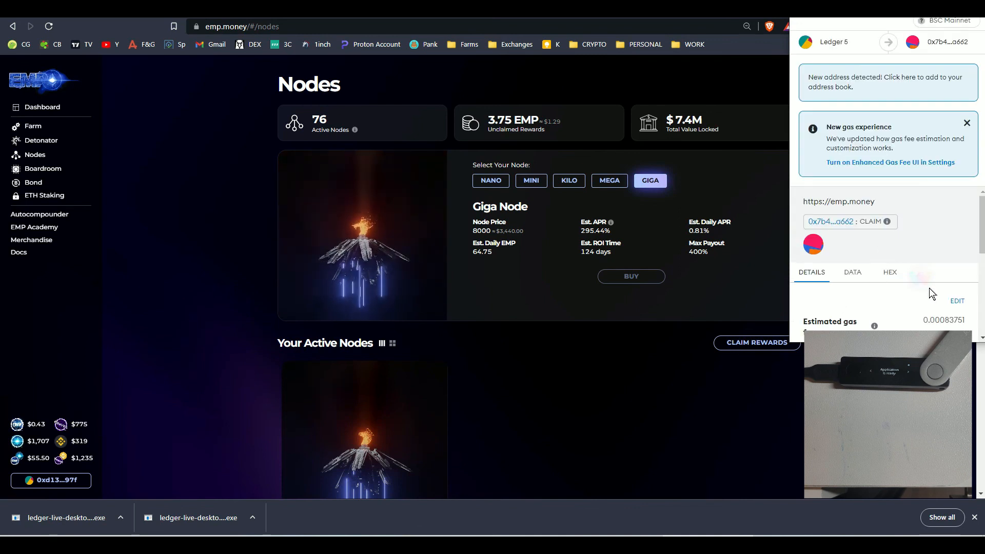
scroll(932, 293, down, 3)
click(931, 321)
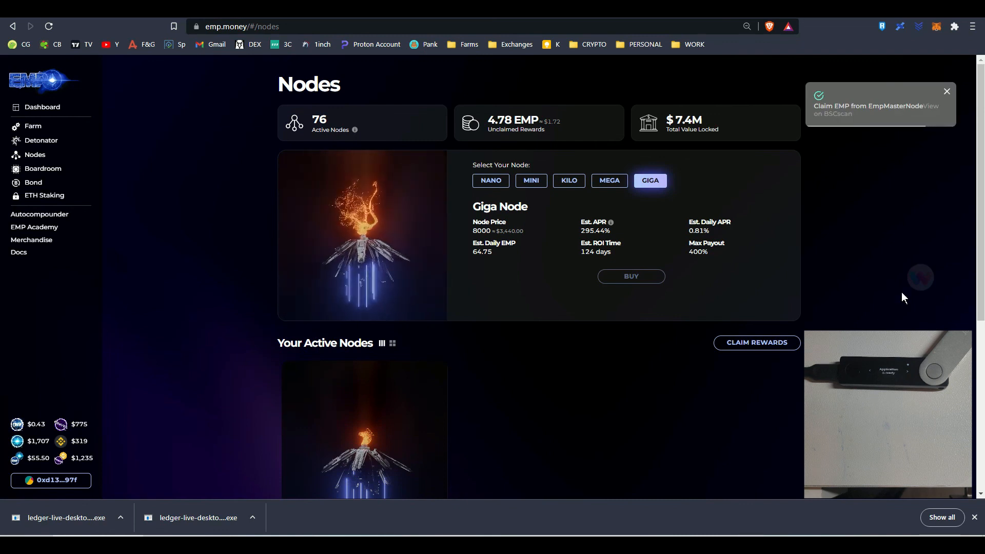
Launch Ledger Live, maximize its window, and look over the portfolio's asset allocation and latest operations
key(super)
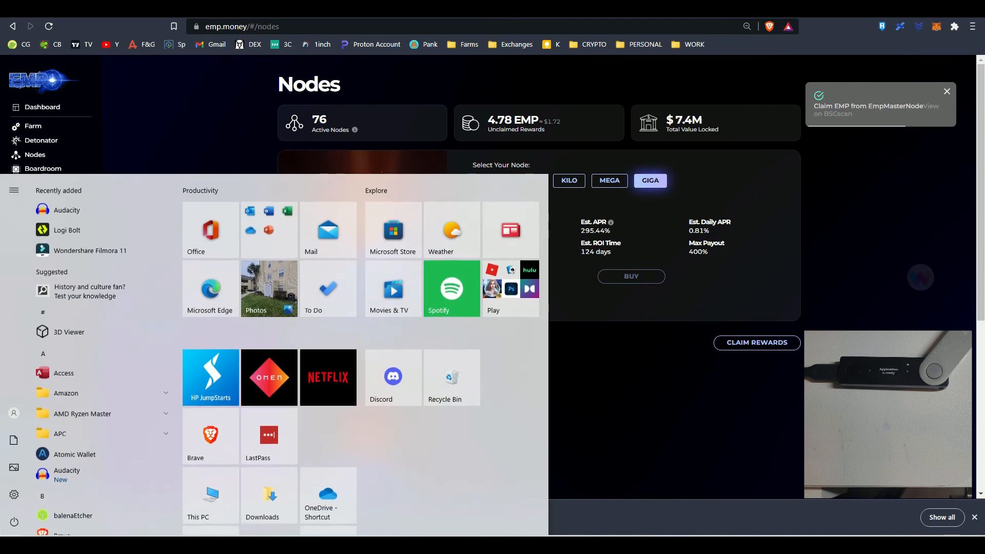
text(led)
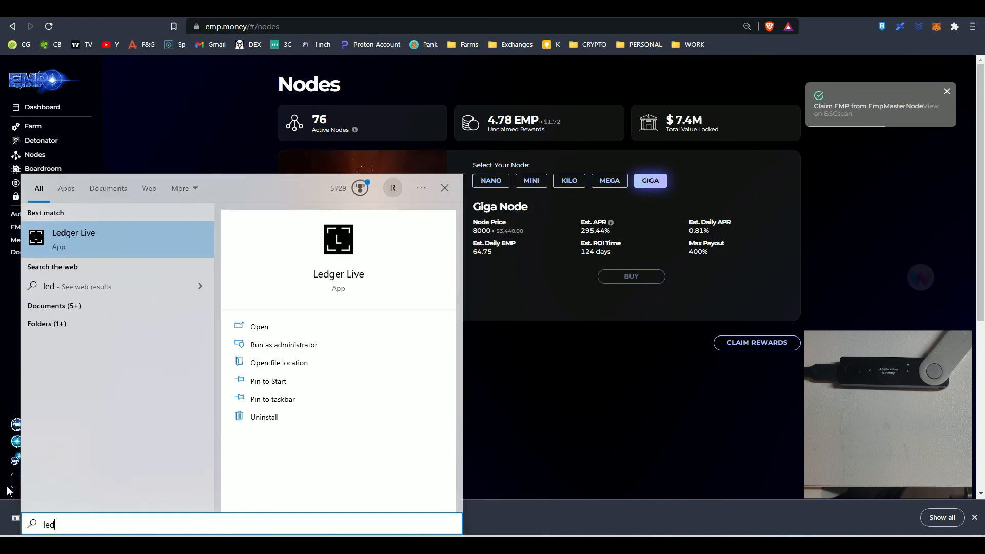
click(119, 230)
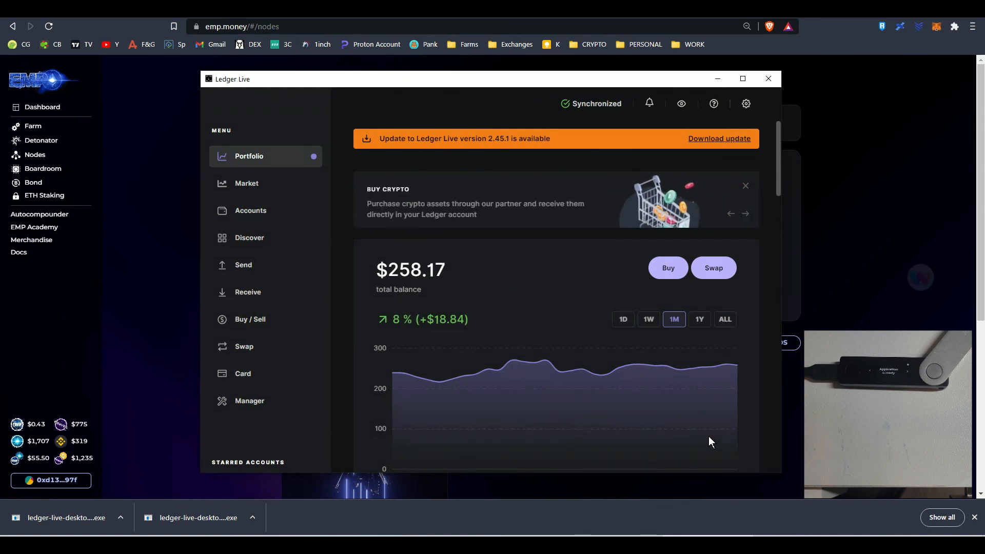
click(742, 80)
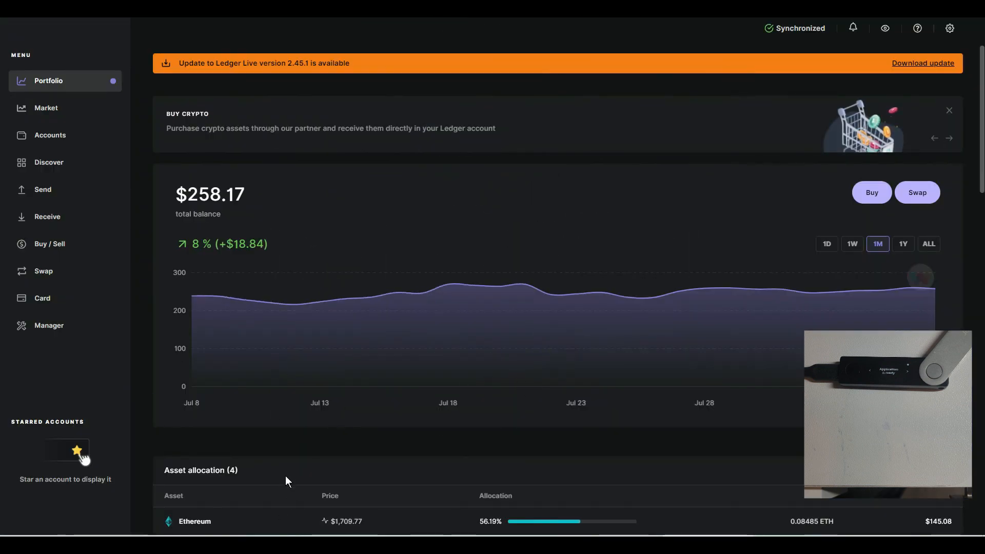
scroll(285, 475, down, 4)
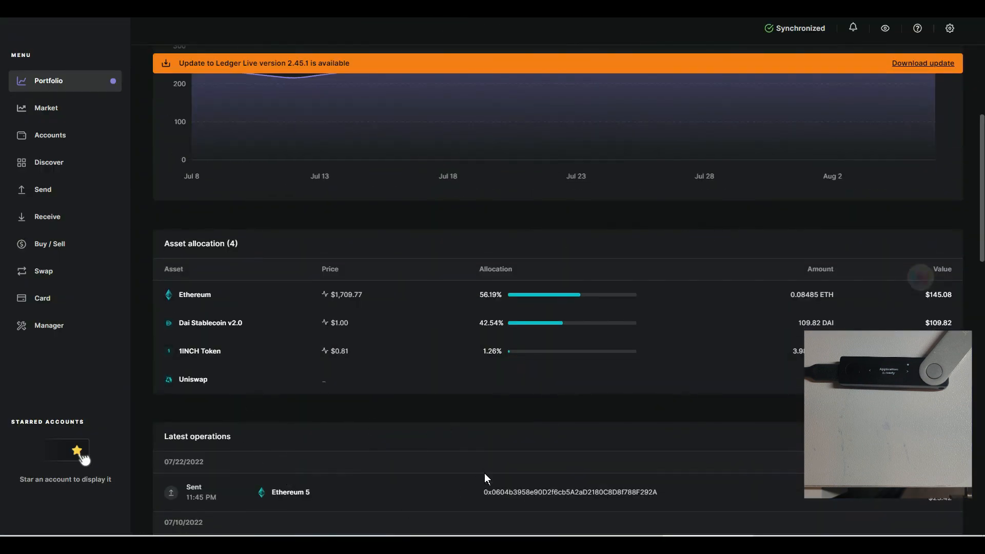
scroll(484, 473, up, 2)
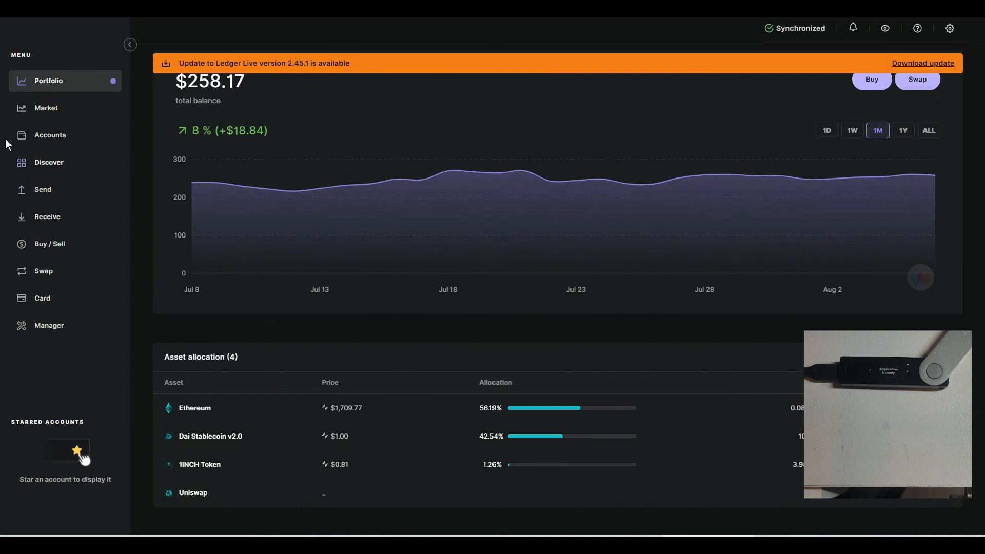
Browse the crypto assets offered for a new account from the Accounts page, and close the dialog without adding one
click(48, 136)
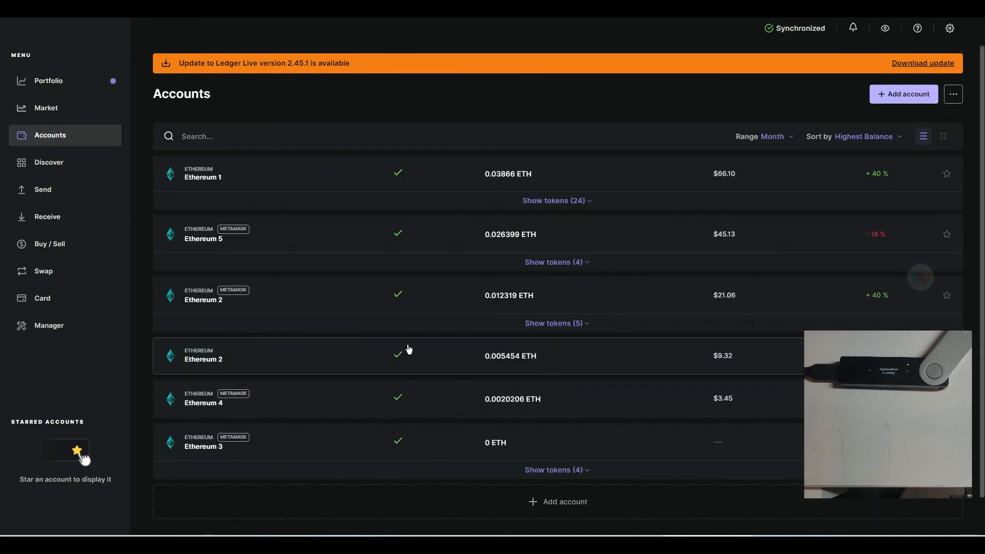
click(900, 95)
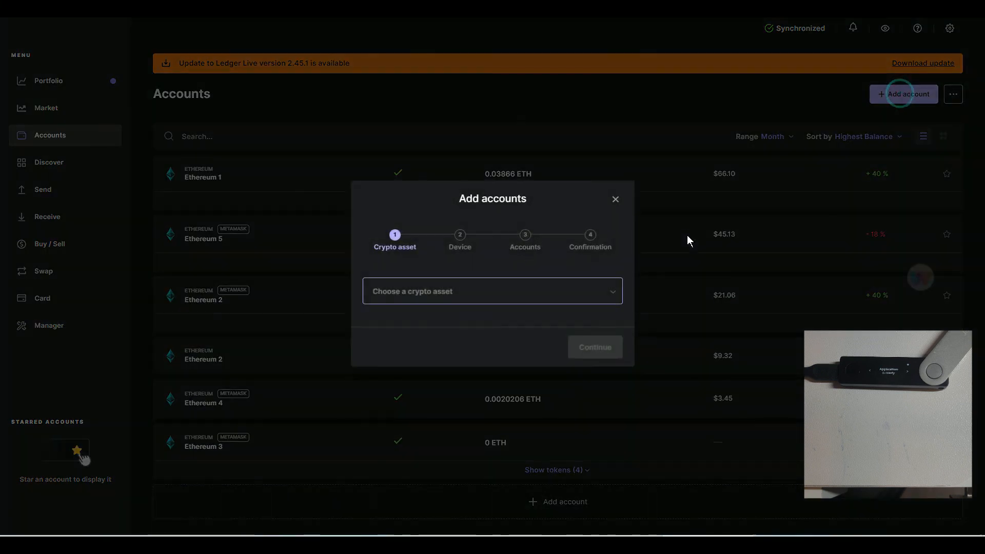
click(503, 294)
scroll(501, 353, down, 1)
scroll(501, 353, down, 3)
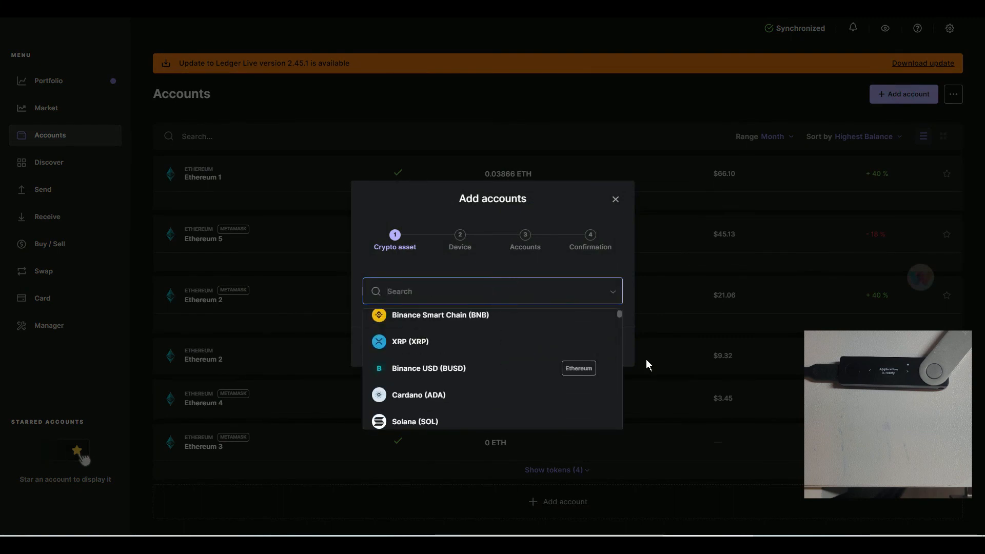
scroll(488, 377, down, 6)
scroll(477, 396, down, 10)
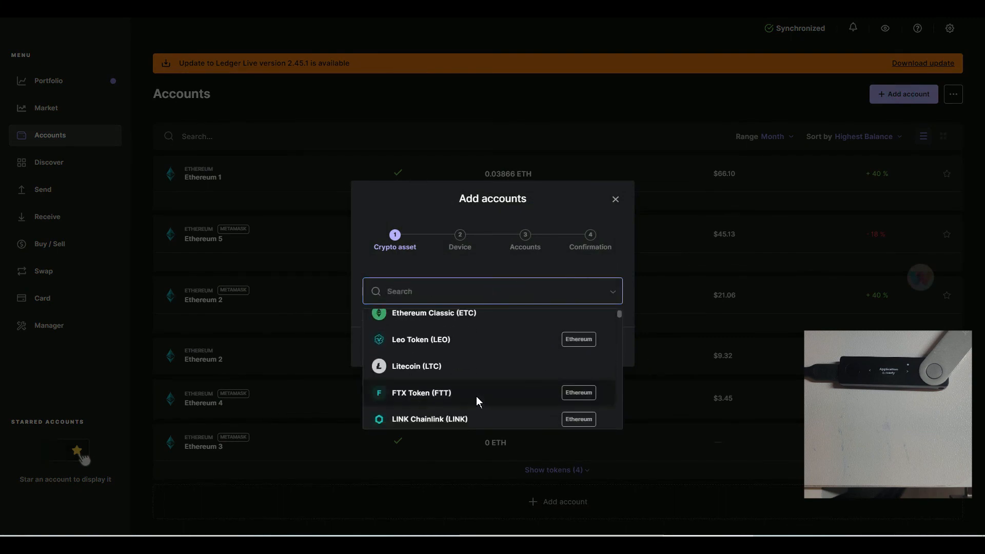
scroll(475, 398, down, 8)
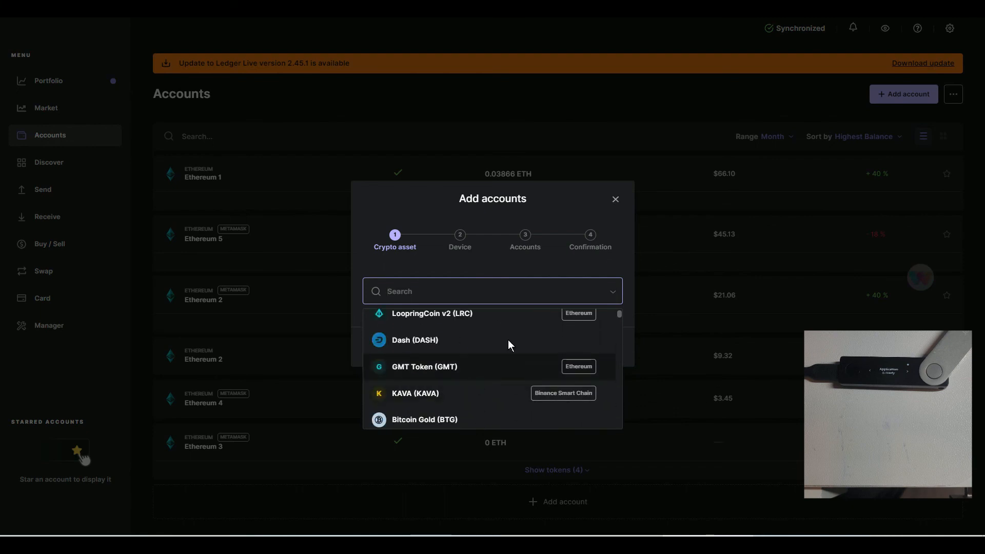
click(616, 197)
click(616, 199)
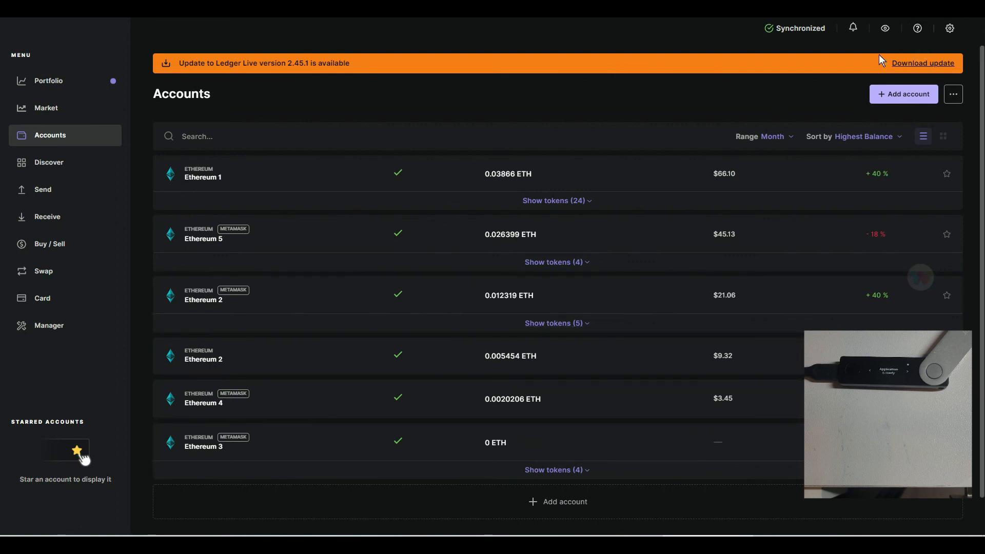
Start downloading the Ledger Live version 2.45.1 update
click(906, 66)
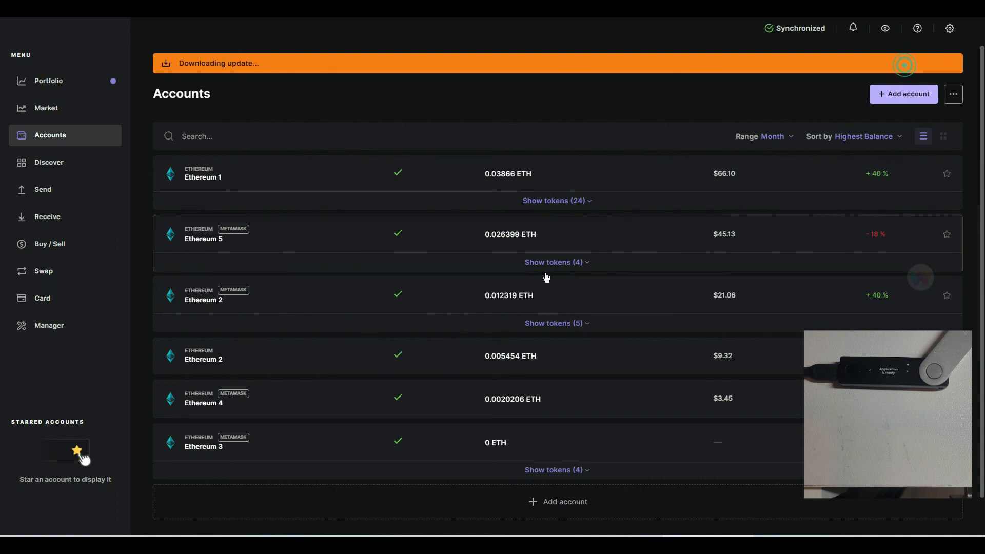